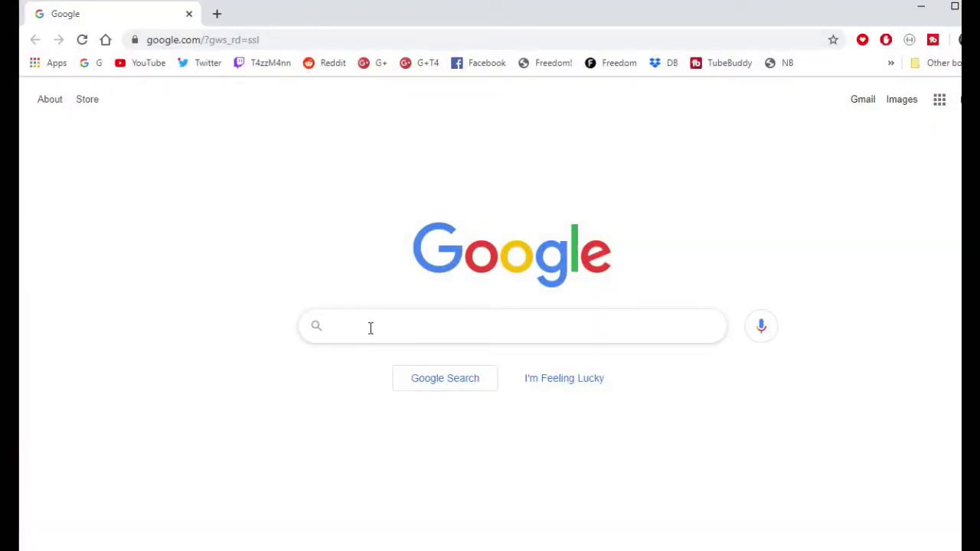
Search Google for "fantasy grounds" and open the official Fantasy Grounds website
text(f)
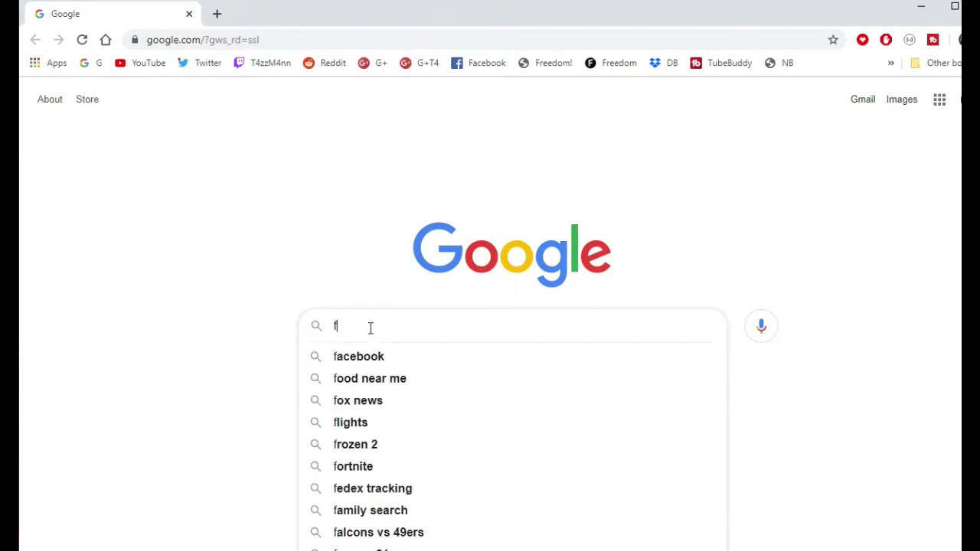
text(antasy)
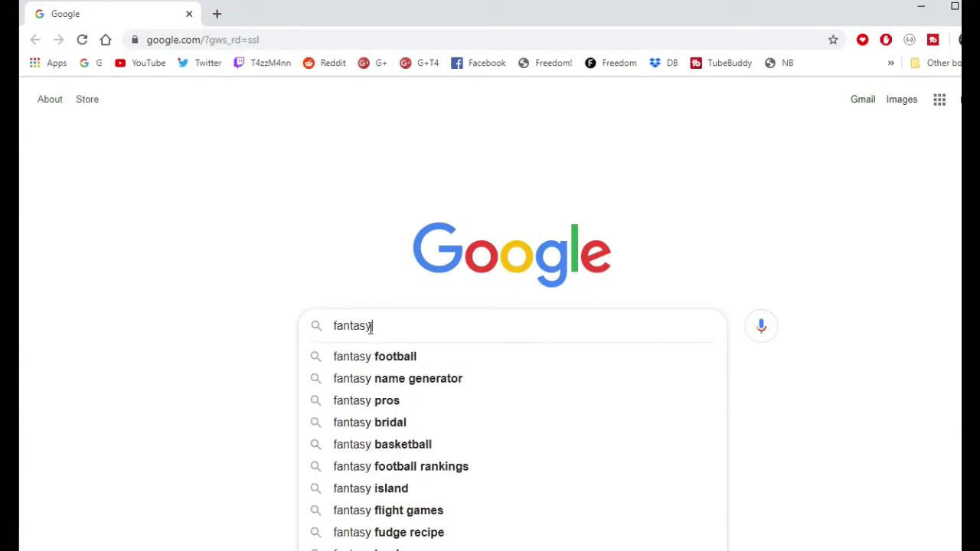
text( grounds)
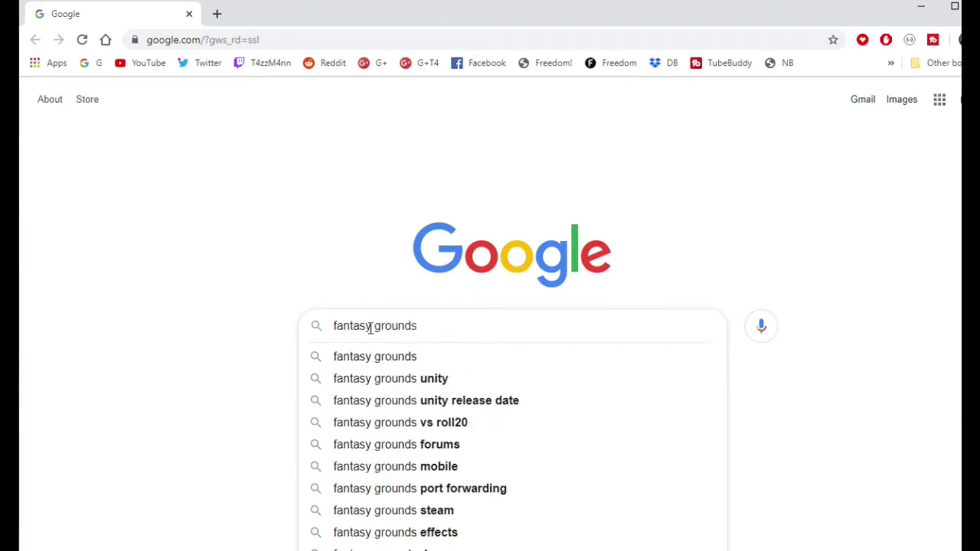
key(Return)
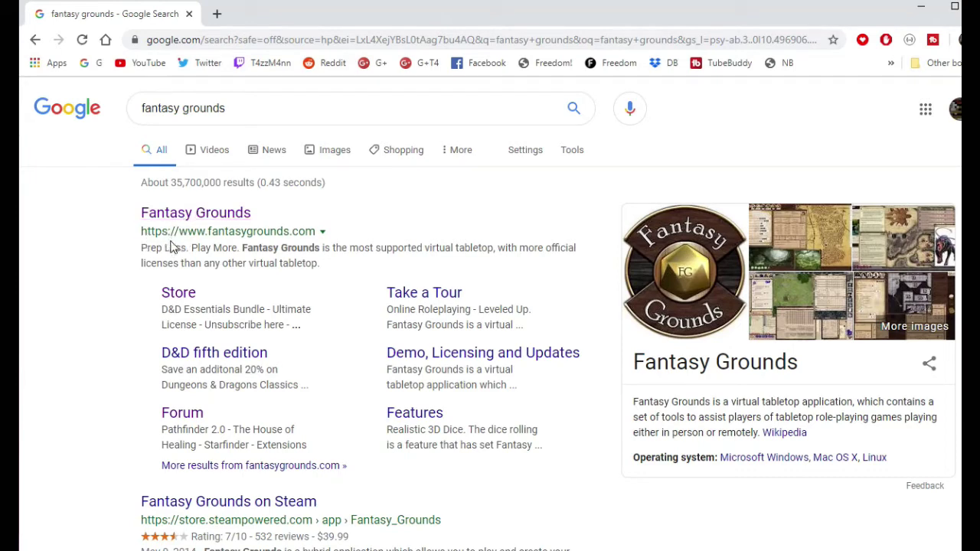
click(202, 215)
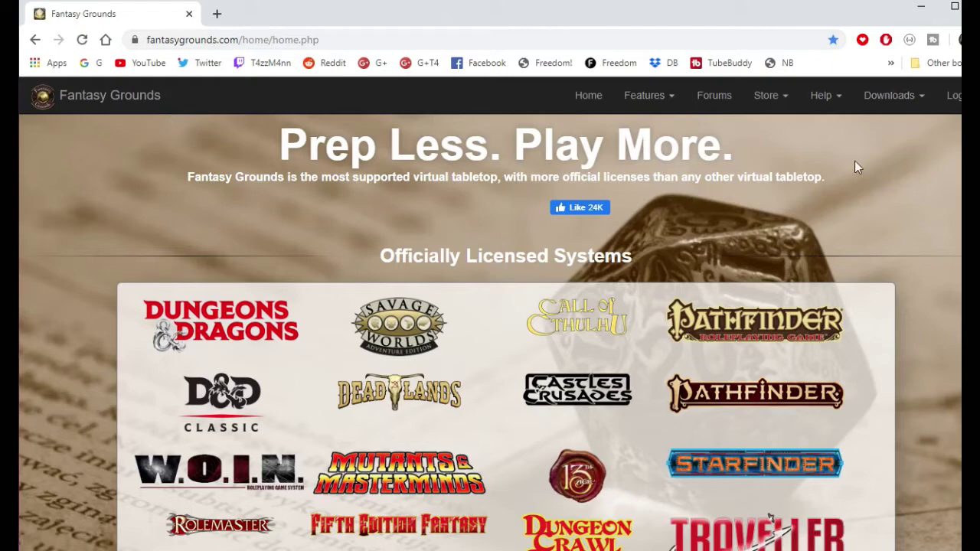
Look over the officially licensed game systems and the product introduction on the Fantasy Grounds home page
scroll(888, 176, down, 2)
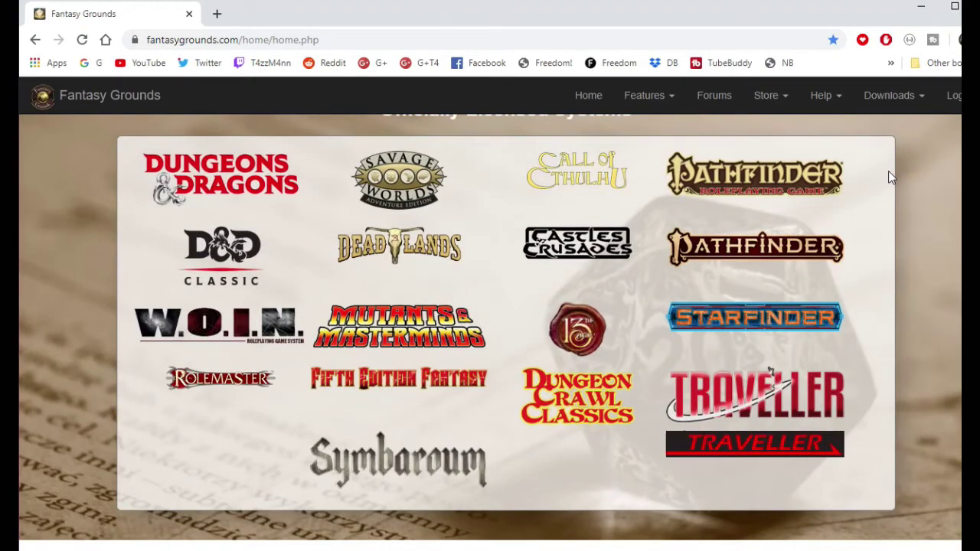
scroll(888, 177, down, 1)
scroll(889, 178, up, 1)
scroll(889, 178, up, 1)
scroll(889, 178, down, 1)
scroll(921, 324, down, 8)
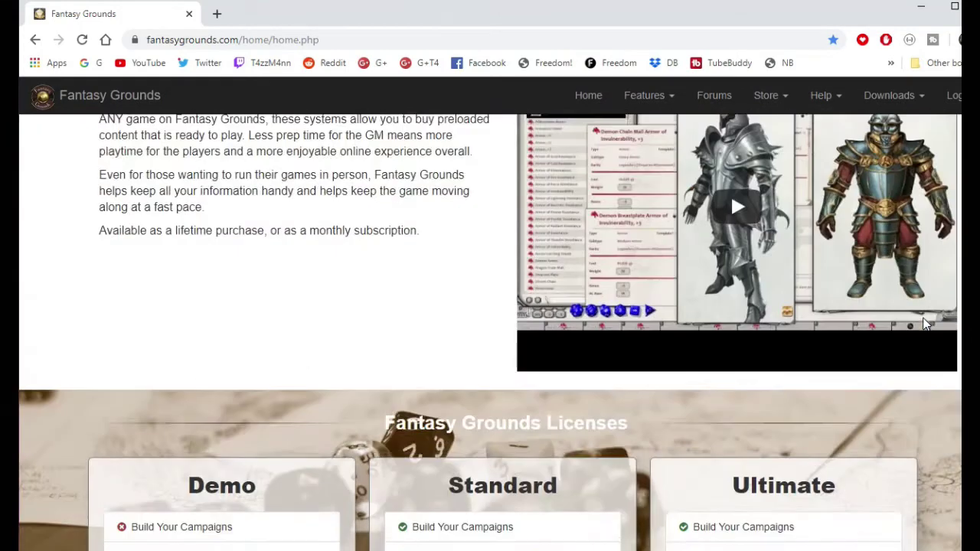
Compare the features and the monthly and one-time prices of the Demo, Standard and Ultimate licenses
scroll(923, 323, down, 3)
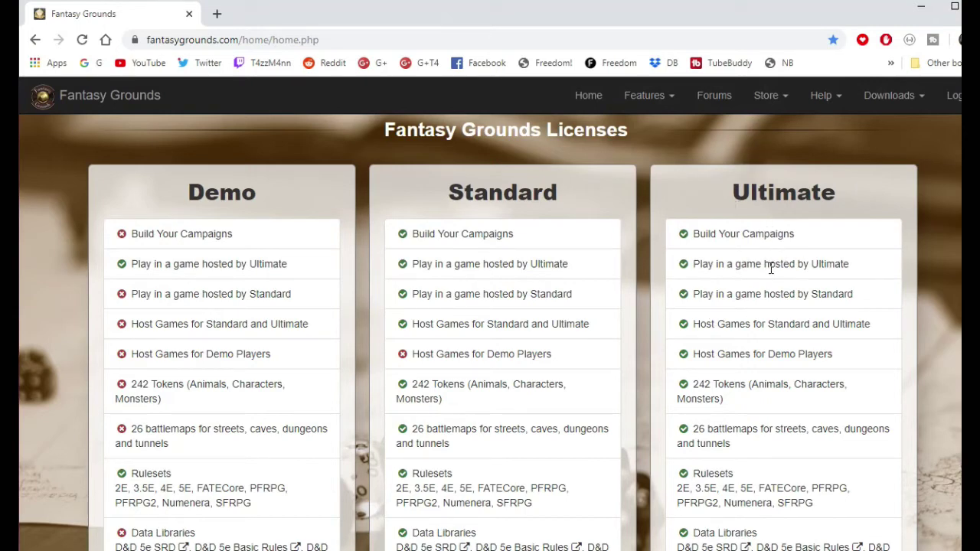
scroll(771, 268, down, 3)
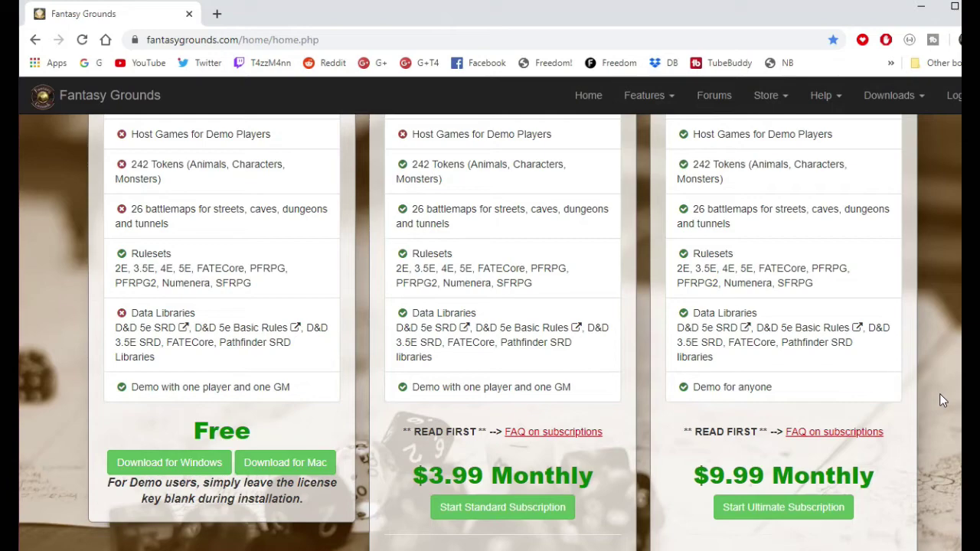
scroll(939, 393, down, 4)
scroll(939, 393, up, 2)
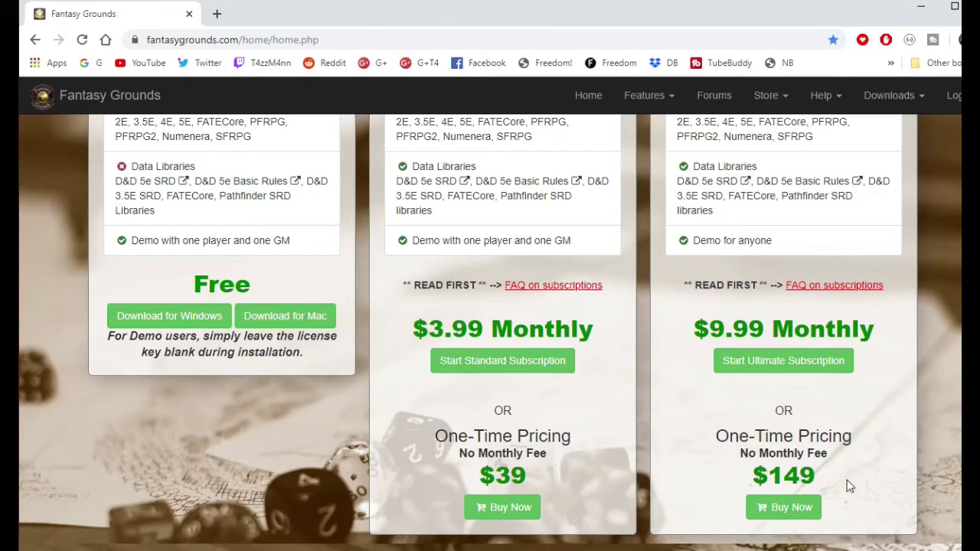
scroll(797, 297, up, 5)
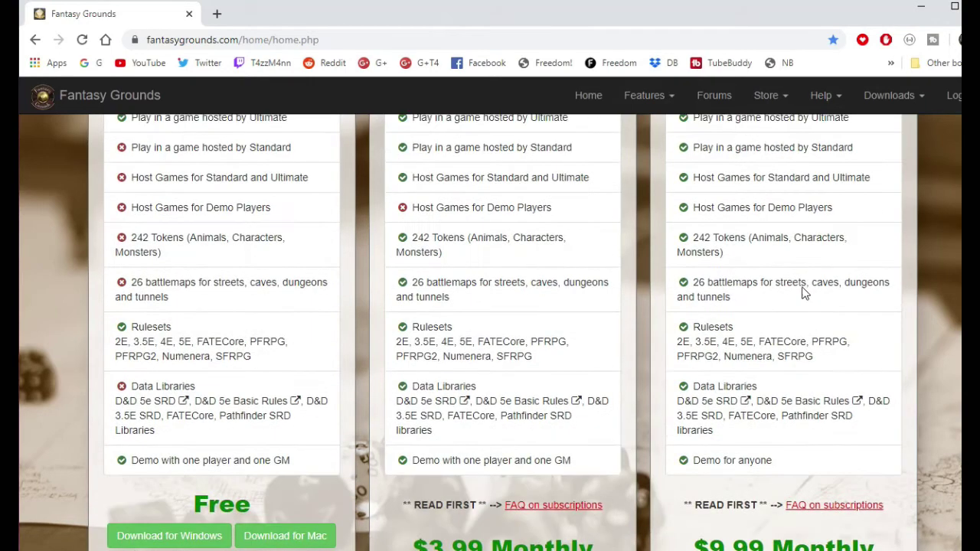
scroll(802, 291, down, 2)
scroll(804, 292, up, 2)
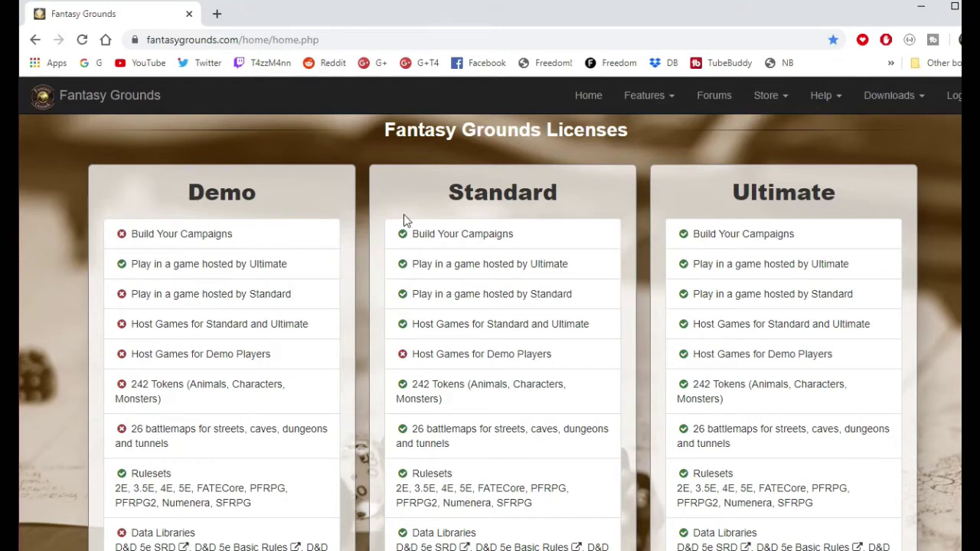
scroll(646, 209, down, 2)
scroll(647, 207, down, 4)
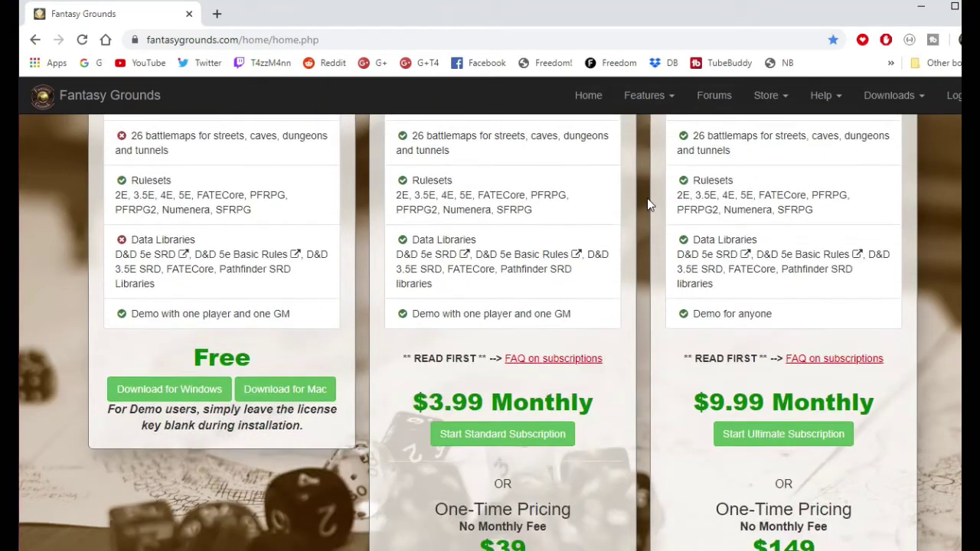
scroll(645, 195, up, 1)
Examine the supported platforms and cross-platform play information, and return to the start of the home page
scroll(645, 195, down, 3)
scroll(649, 194, down, 1)
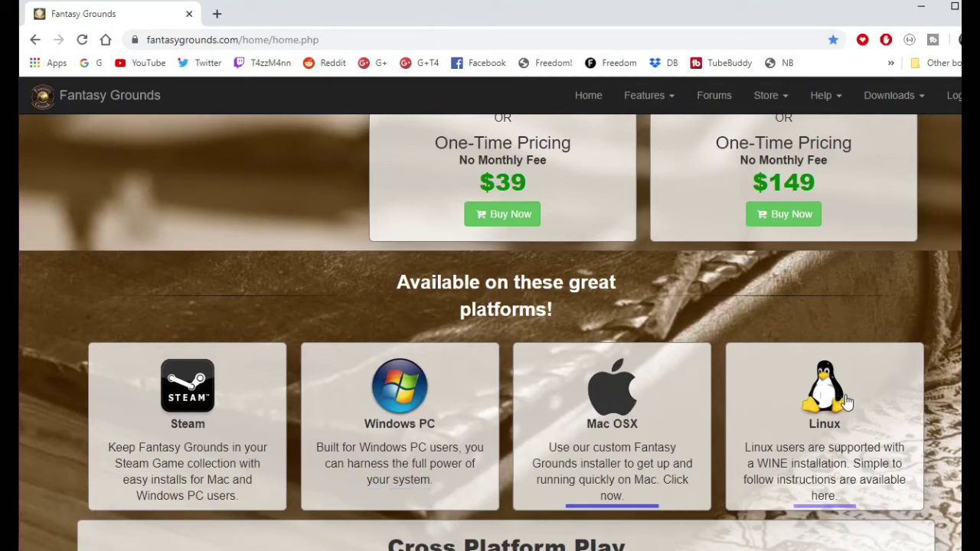
scroll(818, 400, down, 2)
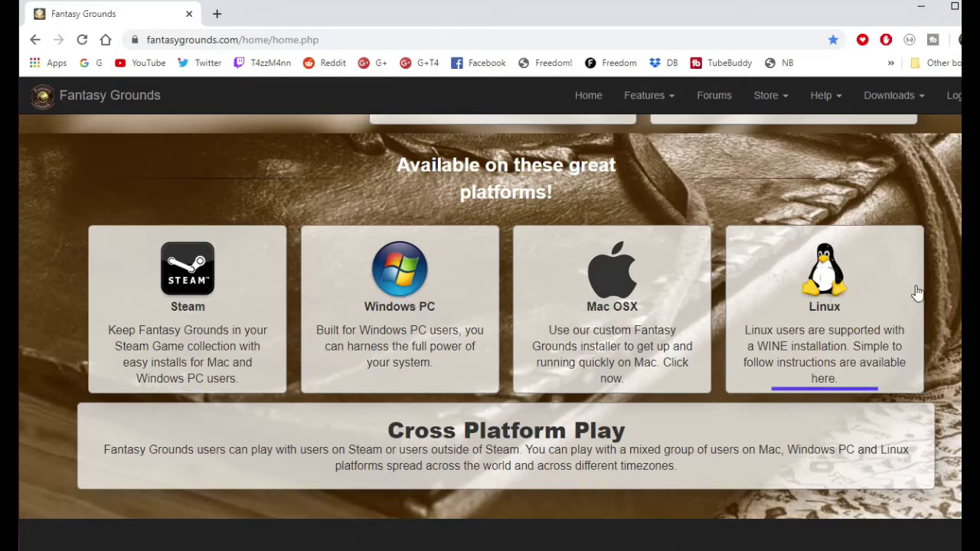
scroll(740, 401, up, 12)
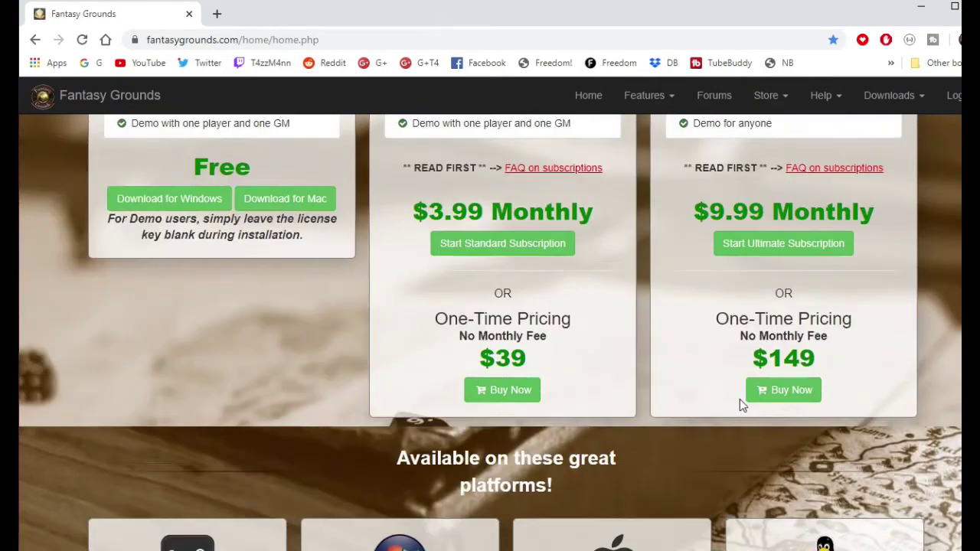
scroll(742, 402, down, 5)
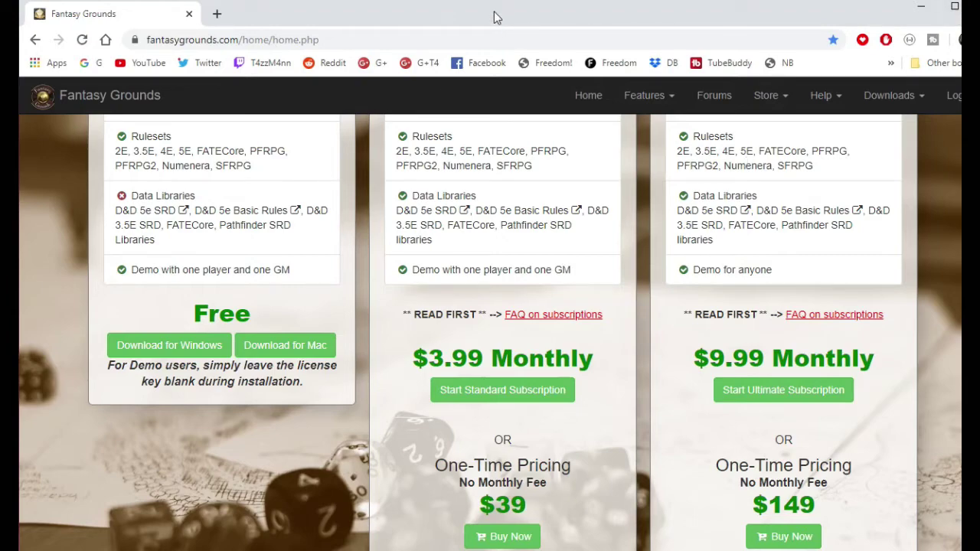
scroll(803, 228, up, 15)
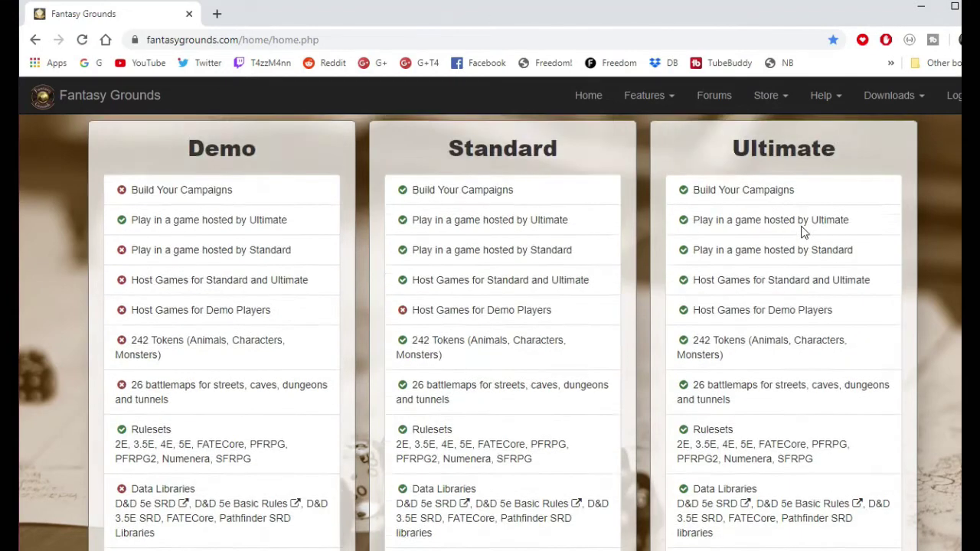
scroll(864, 145, up, 2)
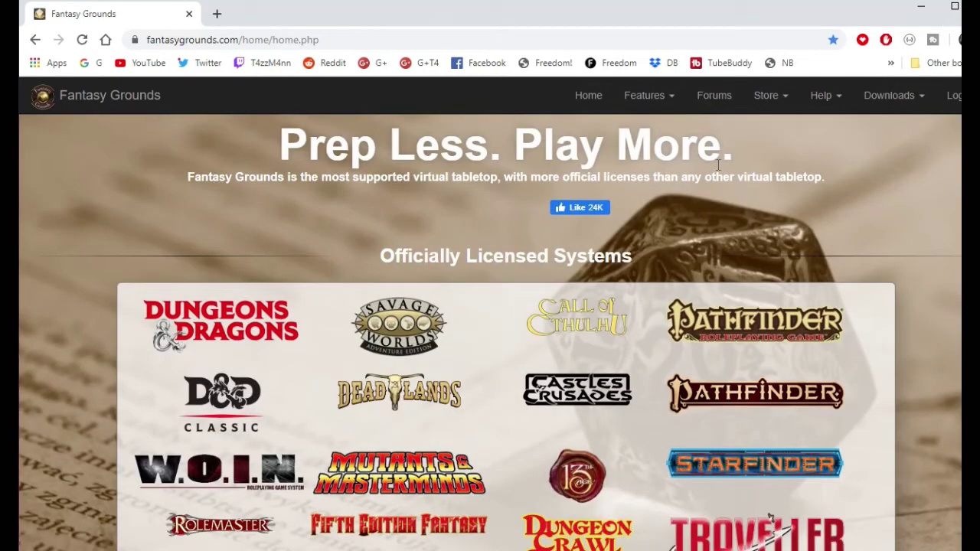
Minimize the browser, switch to Steam and search its store for "fantasy grounds"
click(921, 9)
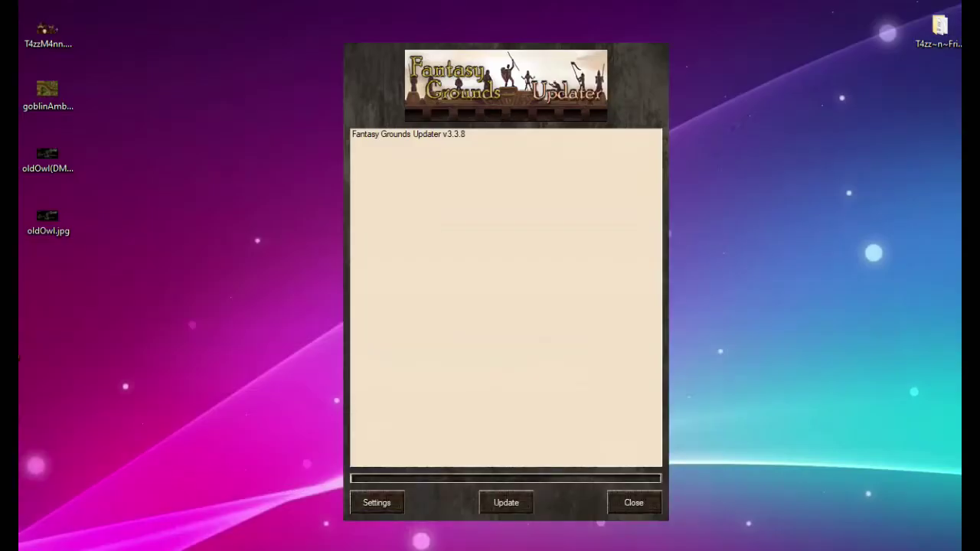
click(490, 550)
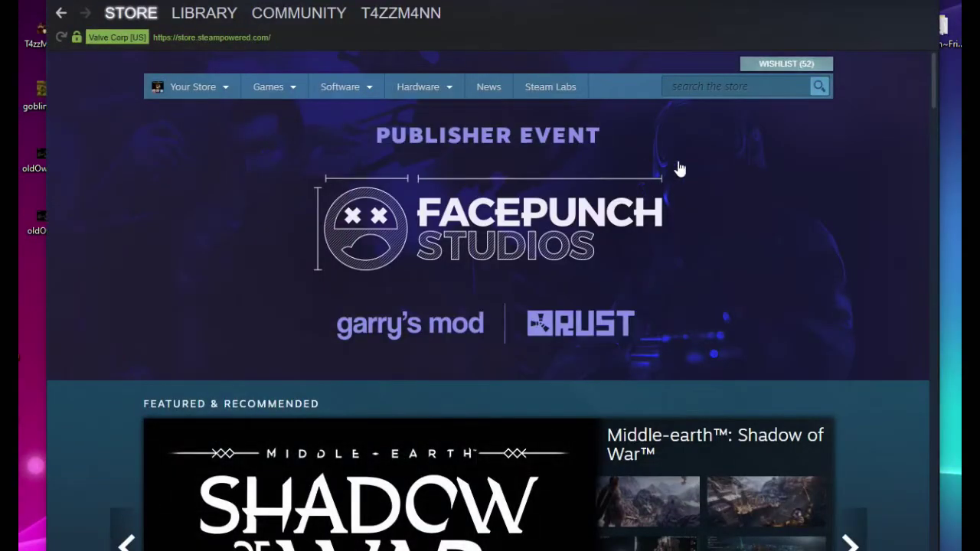
drag(373, 1, 354, 6)
click(674, 107)
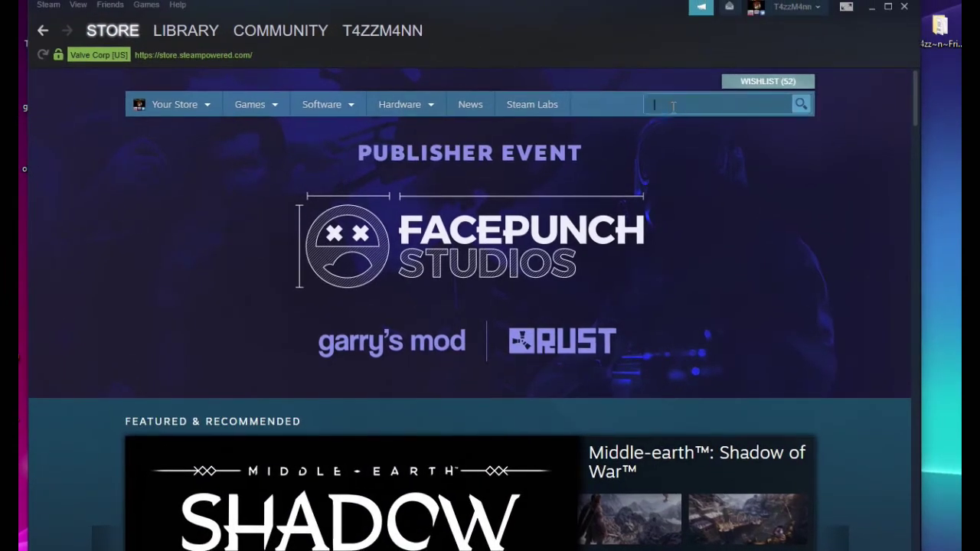
text(fantasy)
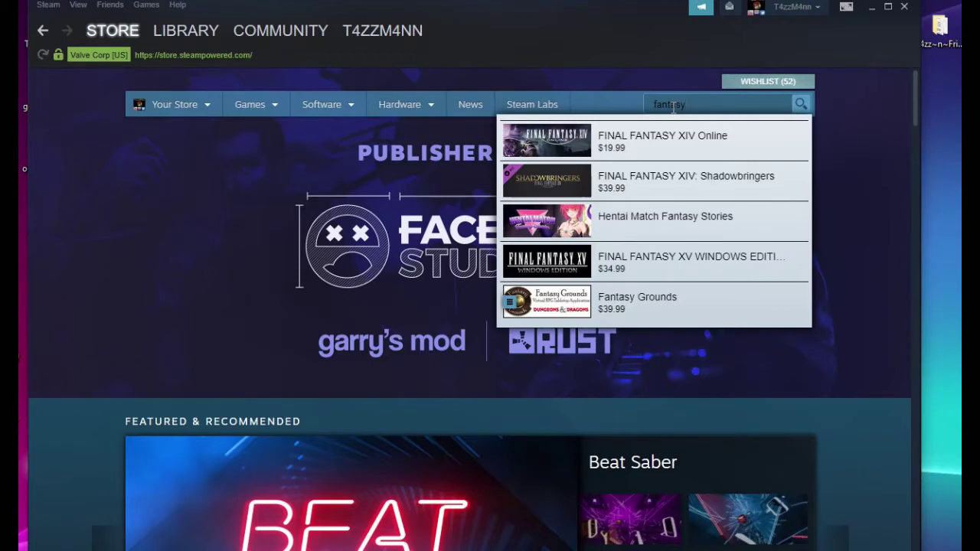
text( grounds)
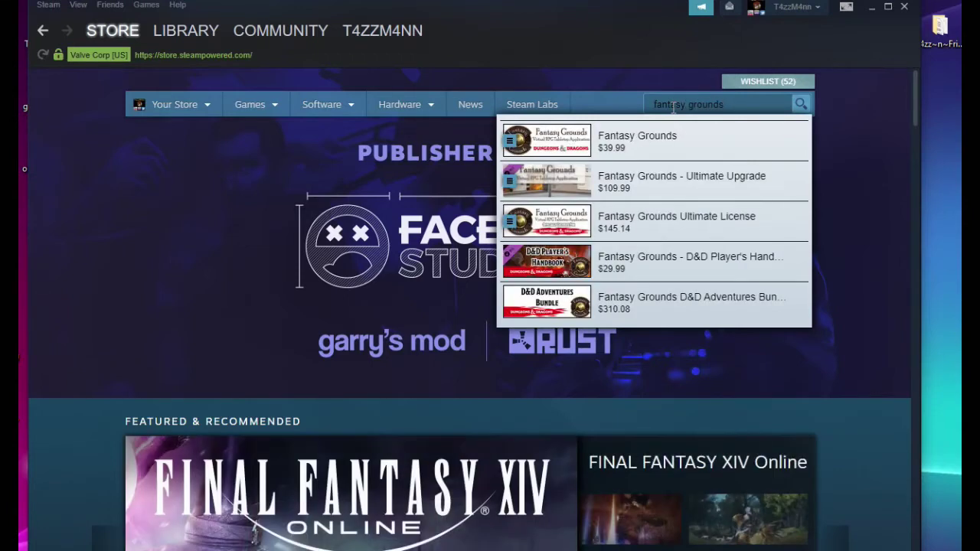
key(Return)
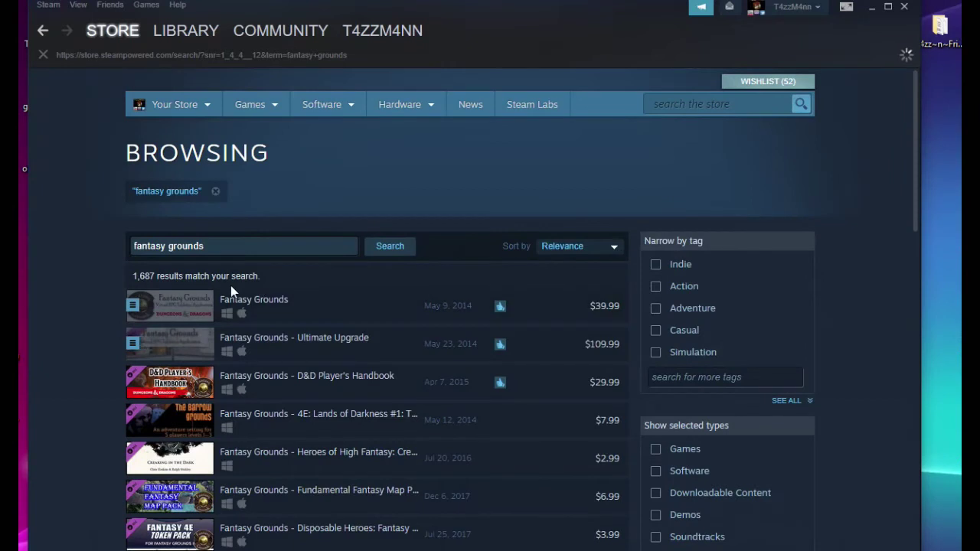
Examine the store results for the Fantasy Grounds base license, the Ultimate Upgrade and the add-on content
mouse_move(278, 346)
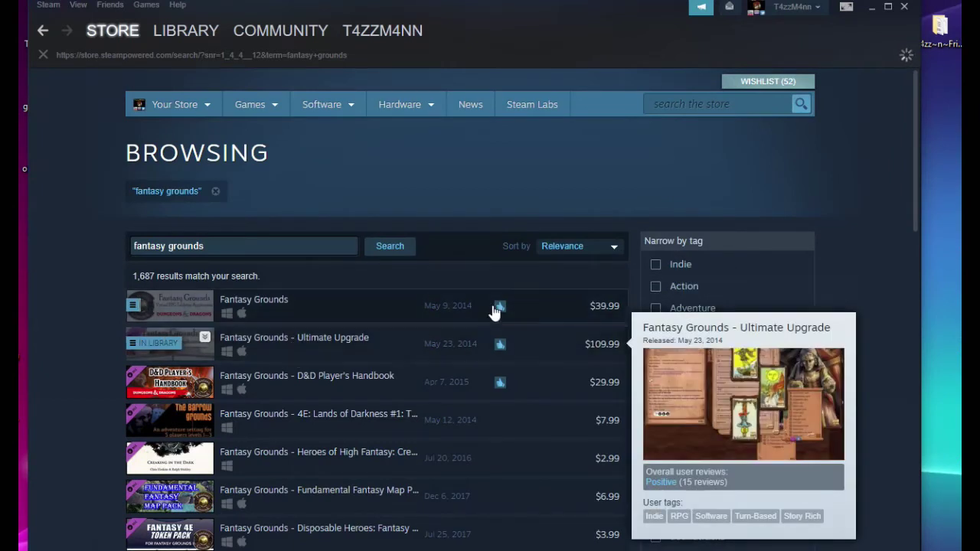
mouse_move(232, 304)
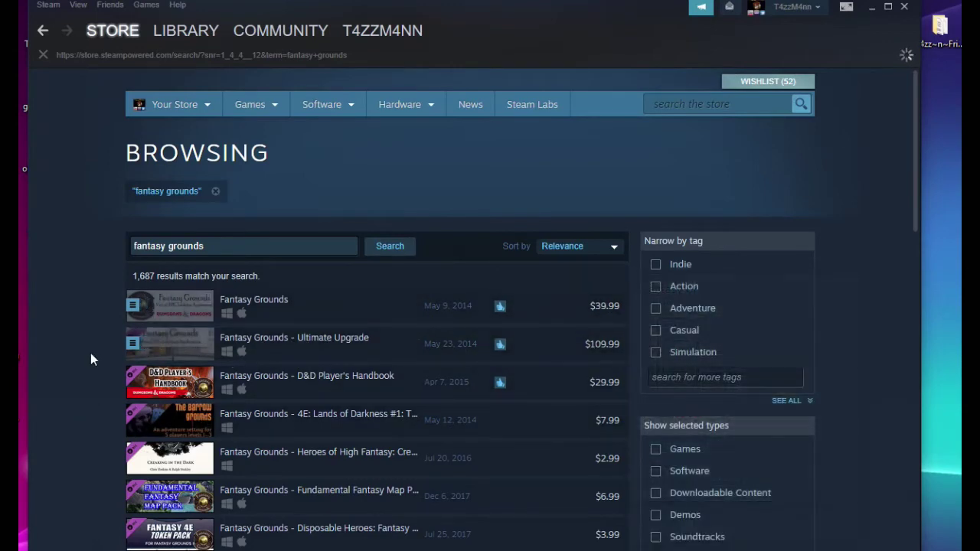
scroll(89, 360, down, 1)
scroll(90, 367, down, 2)
scroll(113, 367, up, 3)
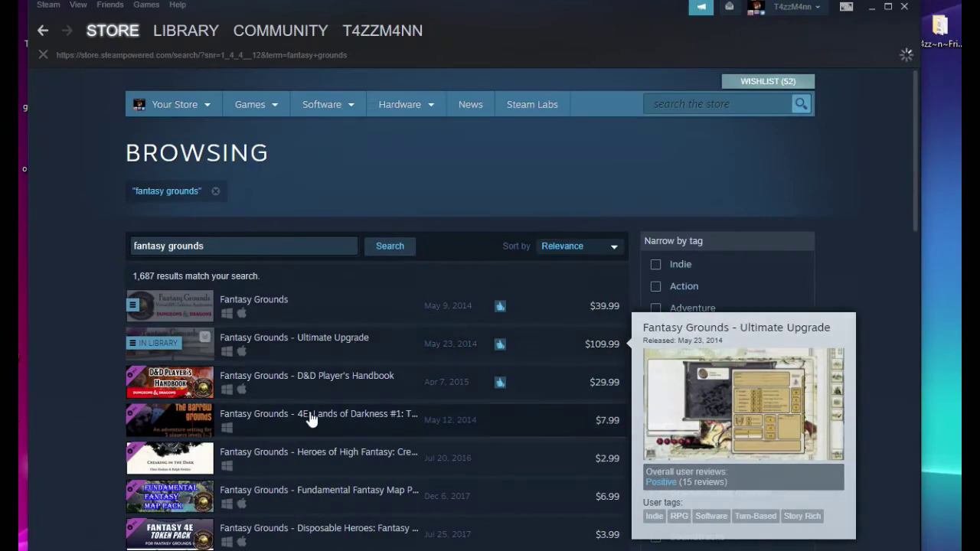
scroll(327, 416, down, 5)
scroll(344, 407, down, 5)
scroll(344, 407, up, 10)
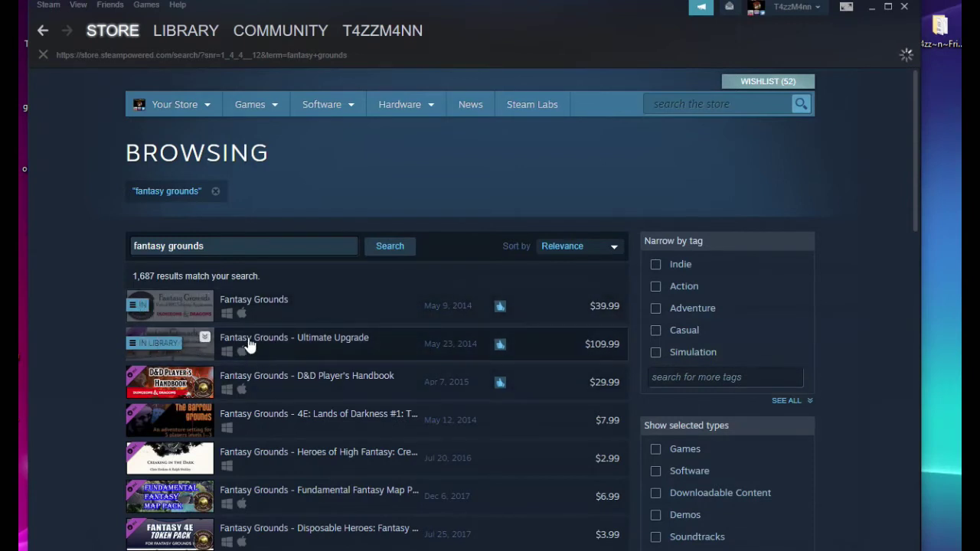
Search the Steam store for "fantasy grounds demo" and bring up the install option on the Fantasy Grounds Demo page
click(664, 105)
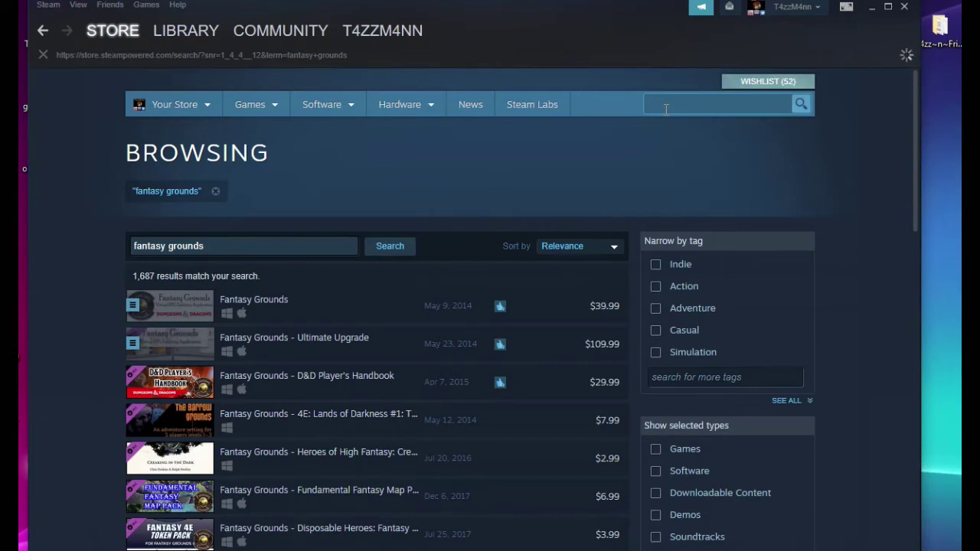
text(fantasy)
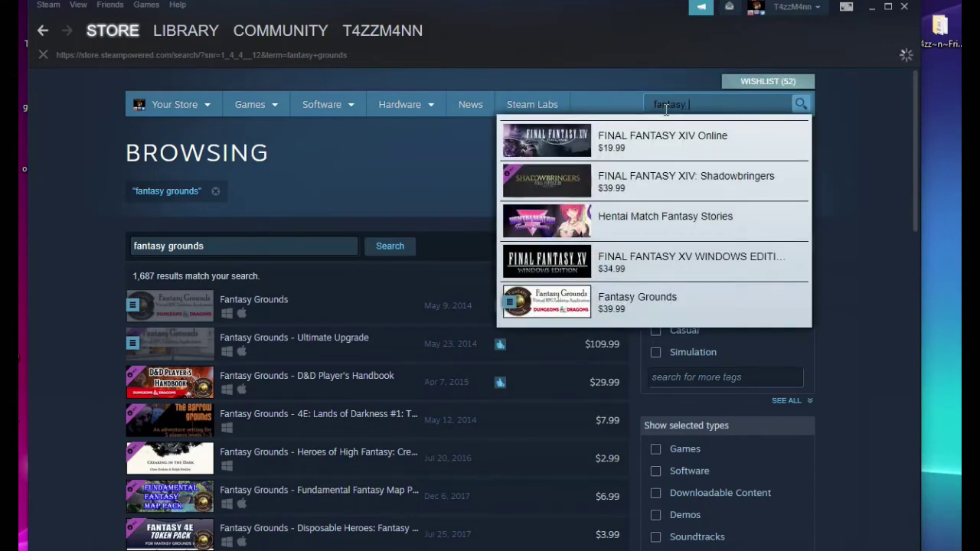
text( grounds )
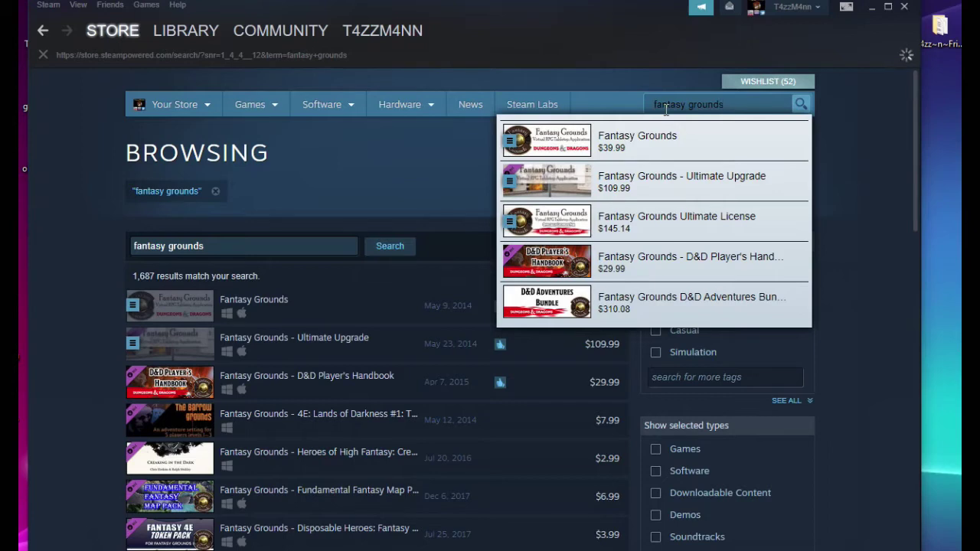
text(demo)
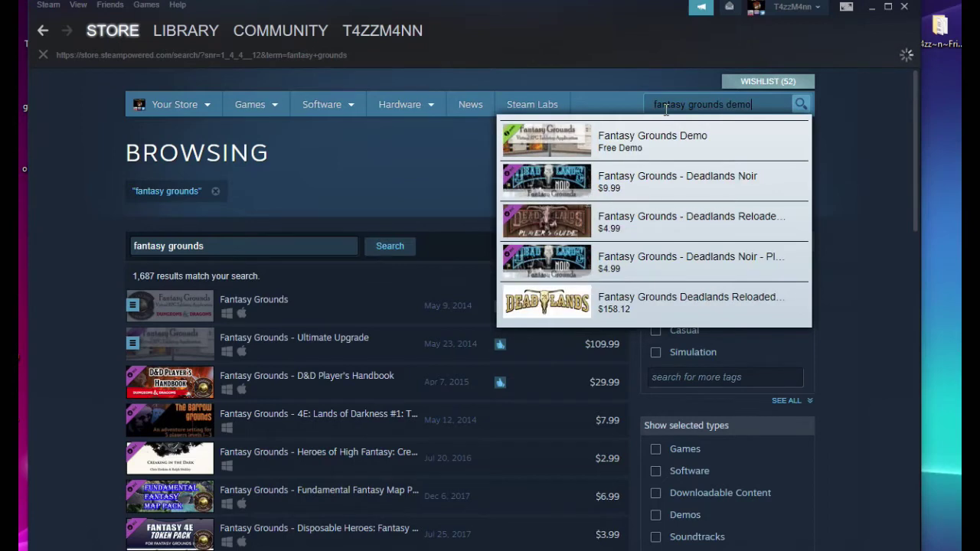
click(641, 154)
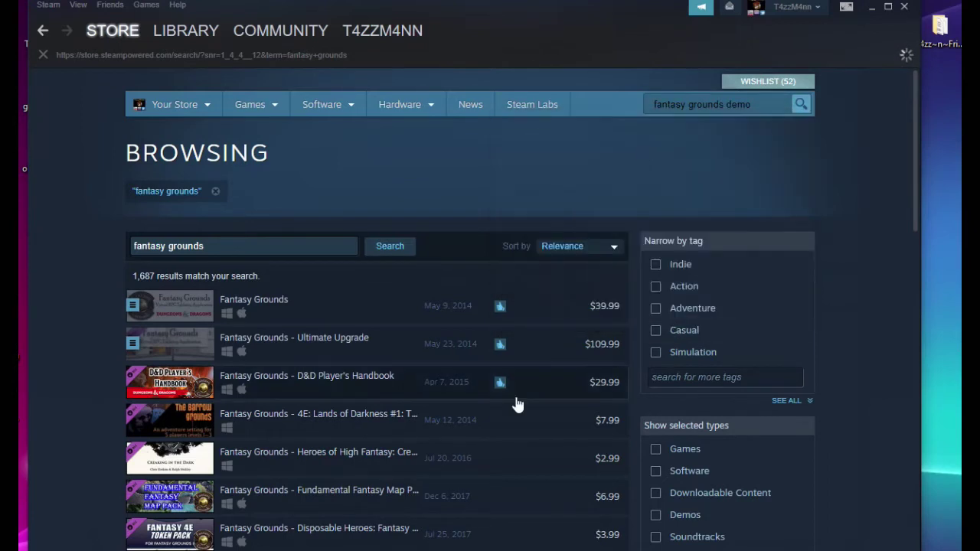
scroll(565, 331, down, 6)
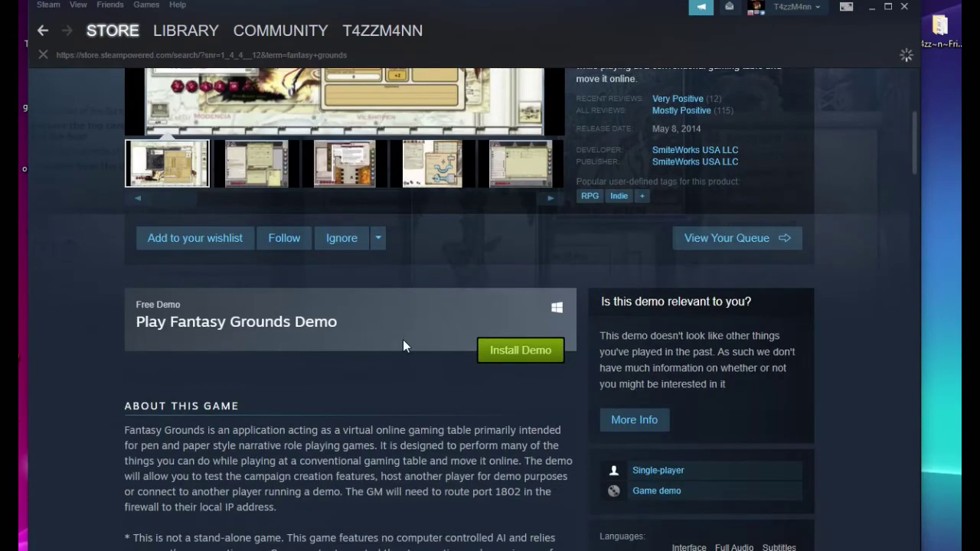
Examine the Fantasy Grounds Demo store page, including its overview and description, and return to the start of the page
scroll(335, 327, up, 6)
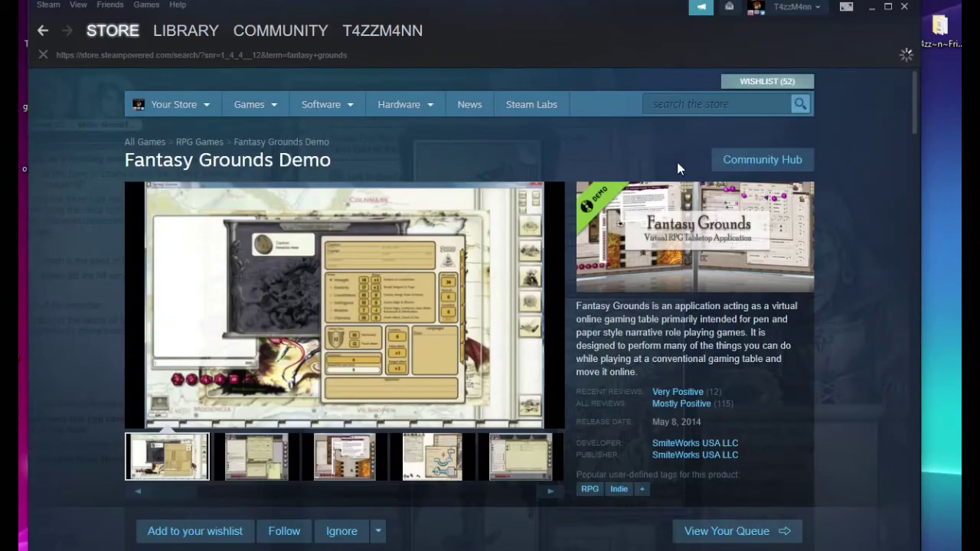
scroll(60, 383, down, 5)
scroll(94, 360, down, 9)
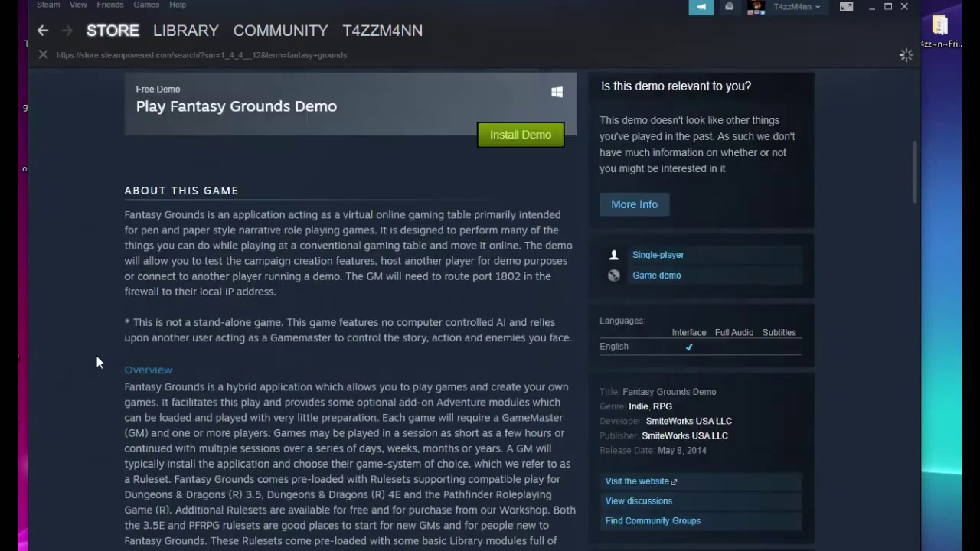
scroll(99, 372, up, 14)
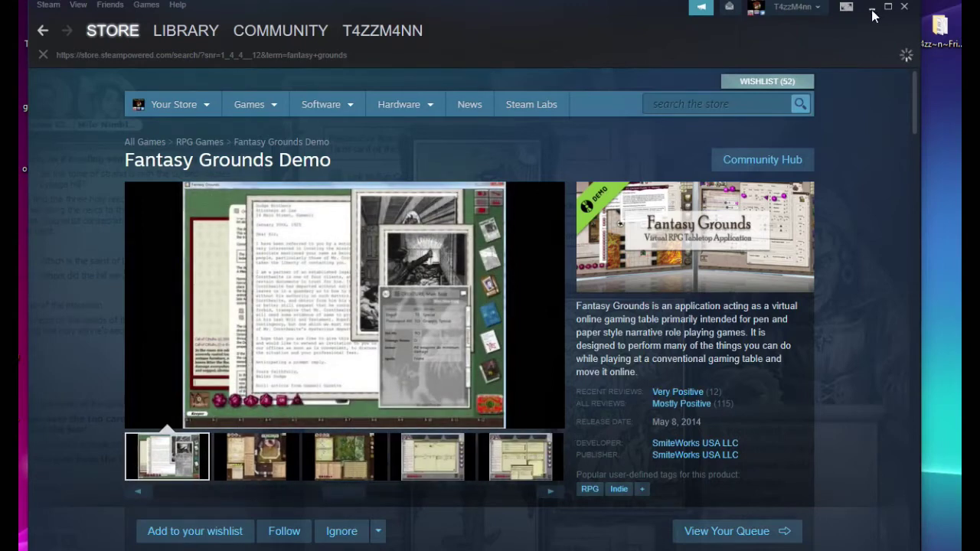
Minimize Steam and bring up the settings of the Fantasy Grounds Updater, placed over the updater window
click(872, 11)
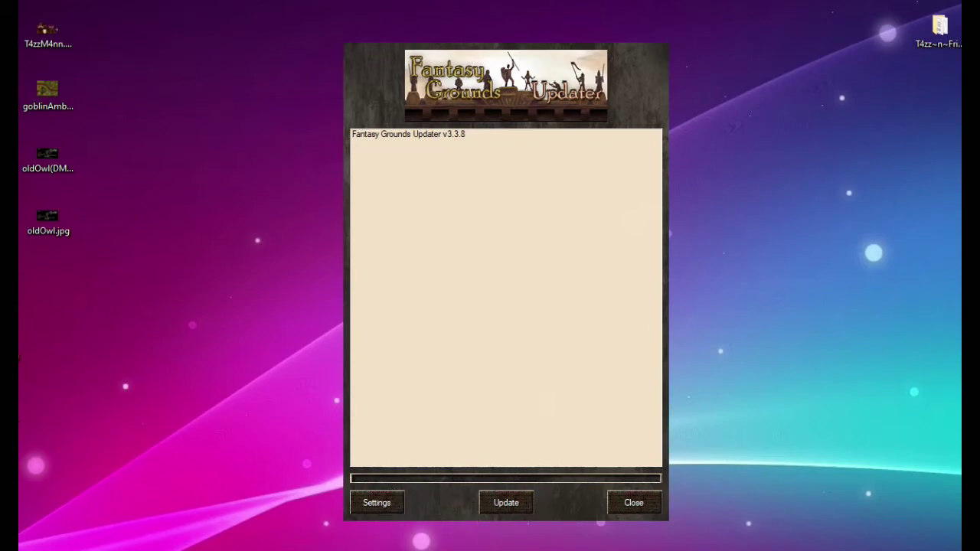
click(376, 502)
drag(291, 105, 455, 105)
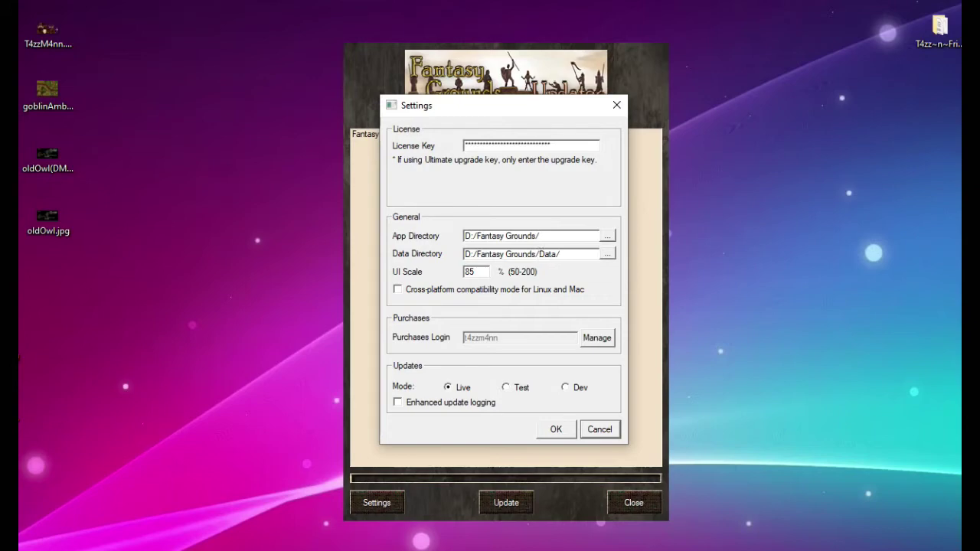
Open a File Explorer window and browse to the Fantasy Grounds folder on Local Disk (D:)
key(super+e)
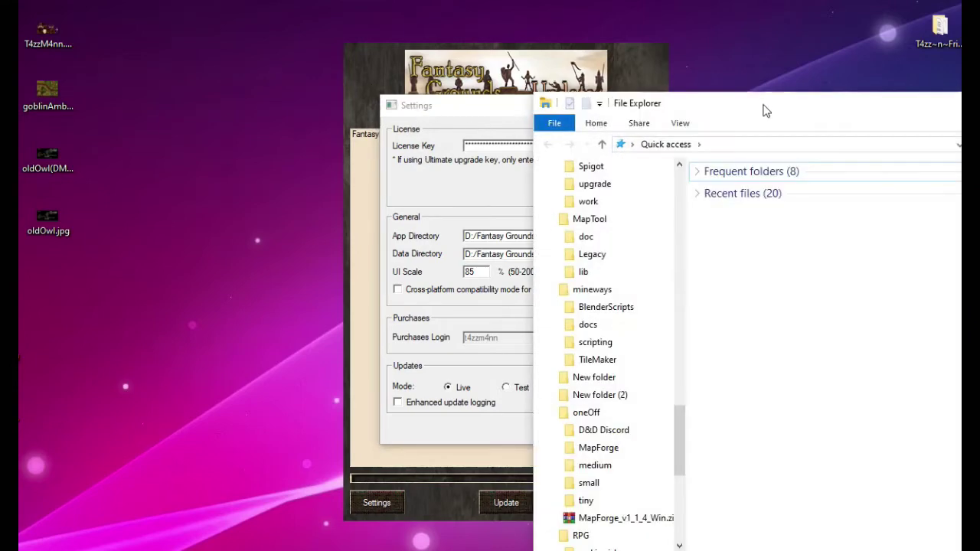
drag(774, 108, 434, 57)
scroll(286, 287, down, 5)
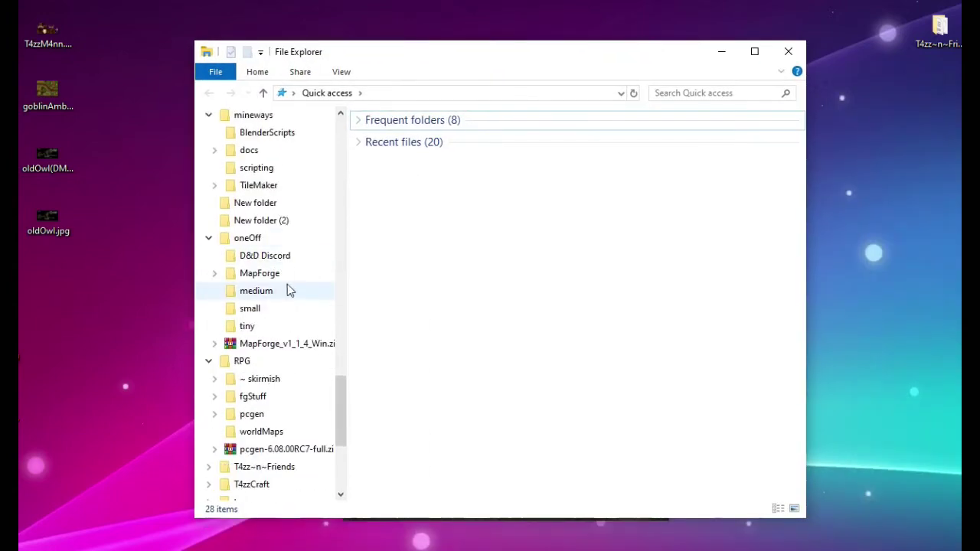
scroll(298, 344, down, 2)
scroll(304, 361, up, 12)
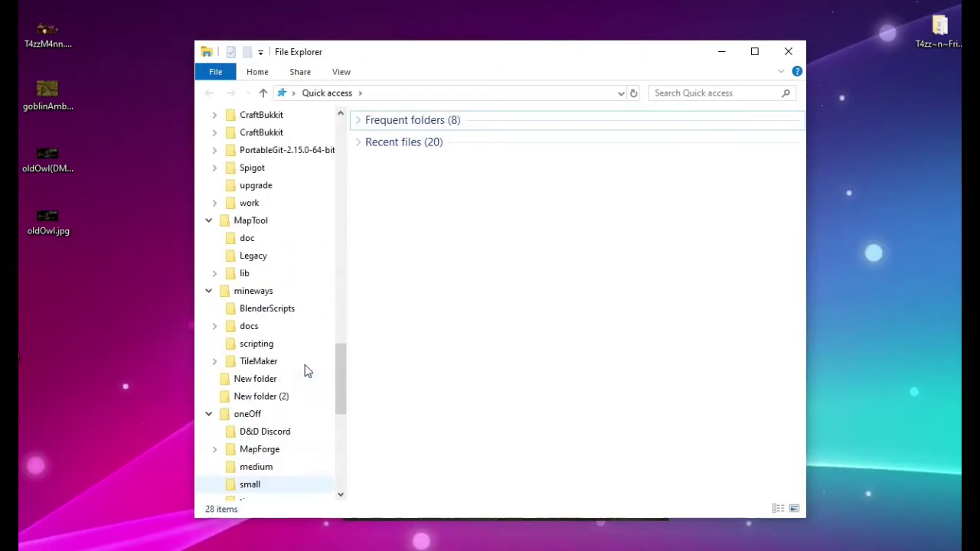
scroll(304, 370, up, 5)
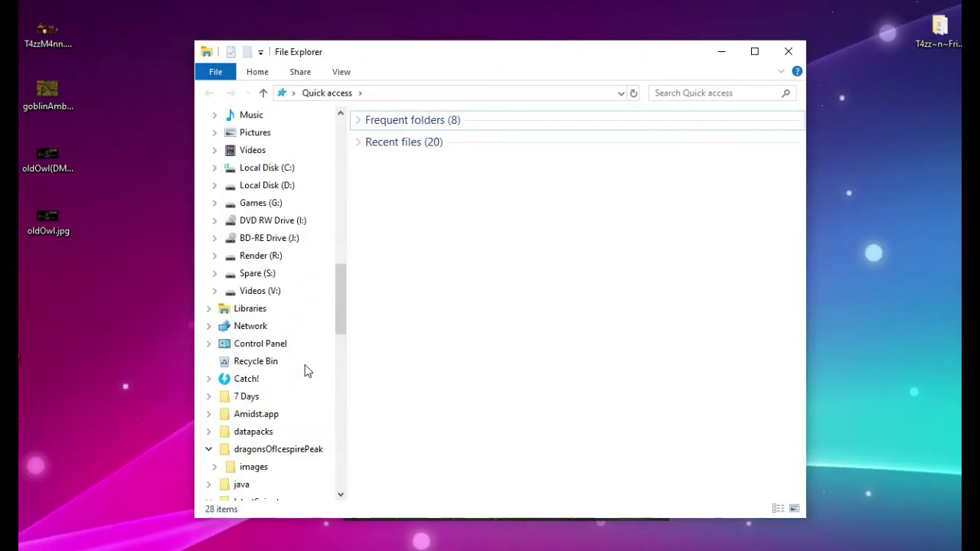
click(268, 186)
double_click(381, 155)
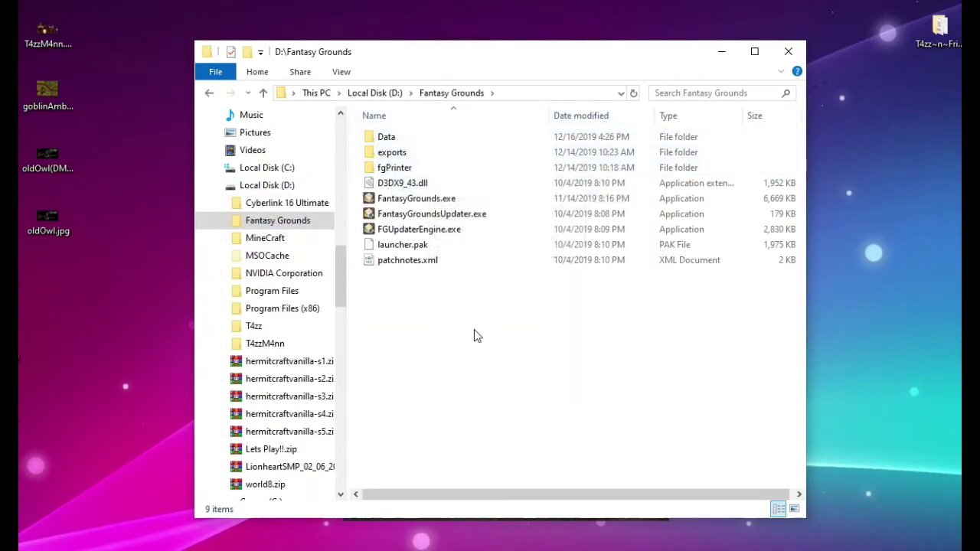
Examine the program files and the exports folder in the Fantasy Grounds directory, and open its Data folder
drag(512, 332, 369, 167)
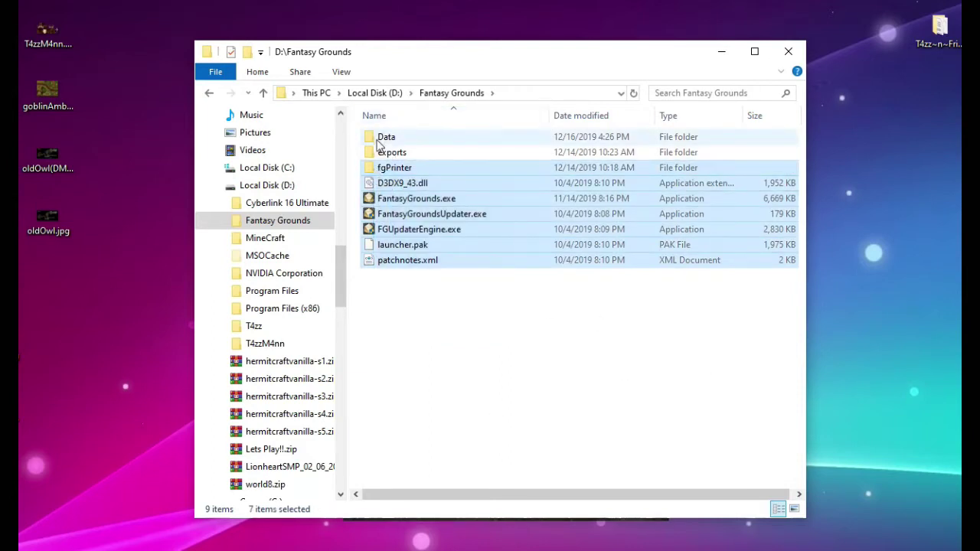
click(377, 141)
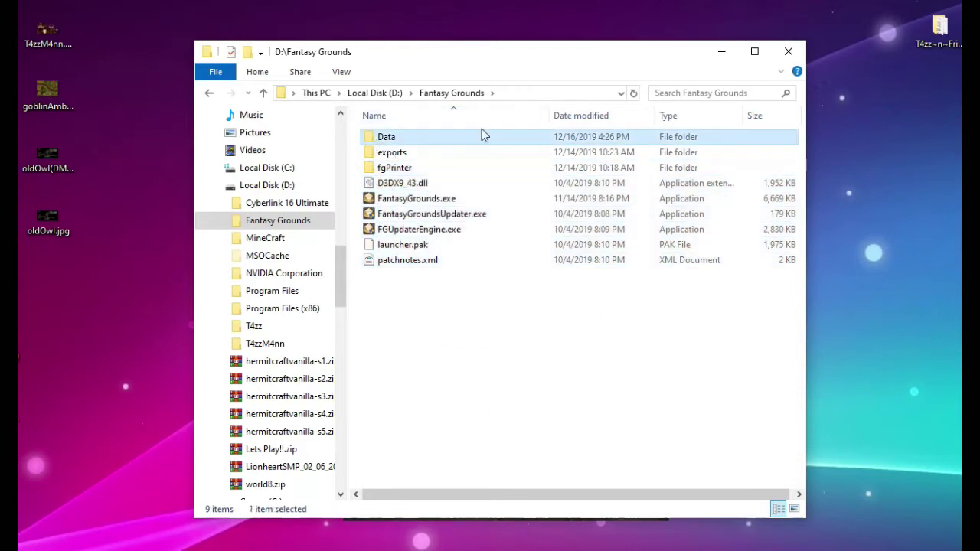
click(381, 157)
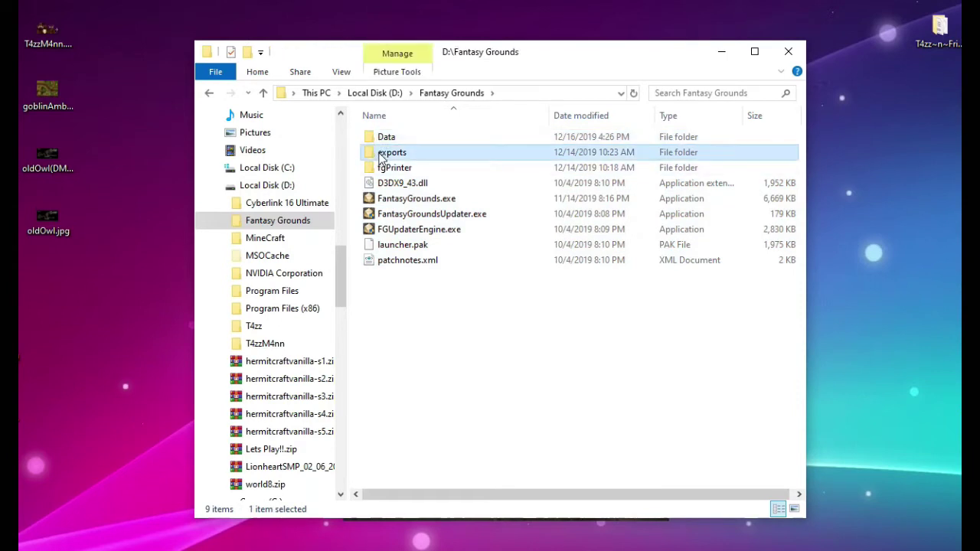
double_click(382, 157)
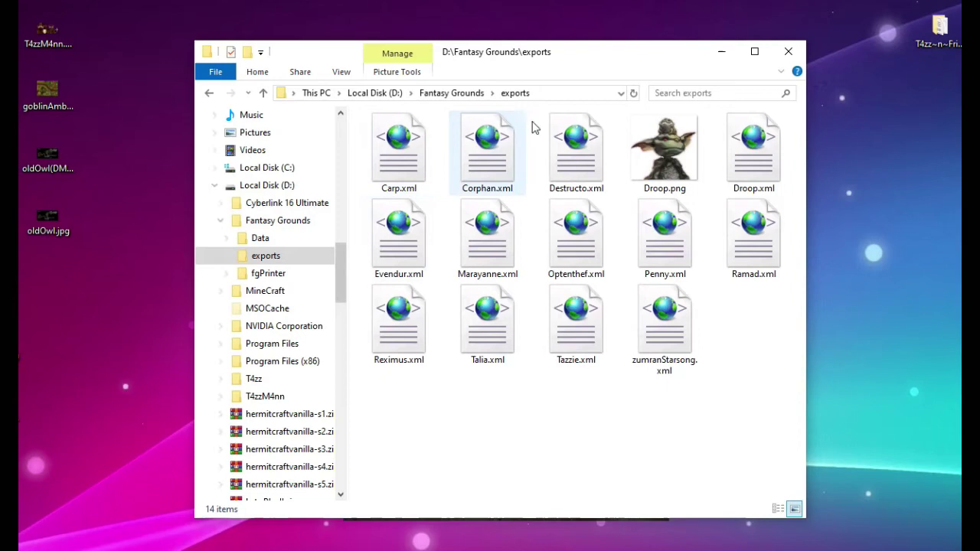
click(263, 94)
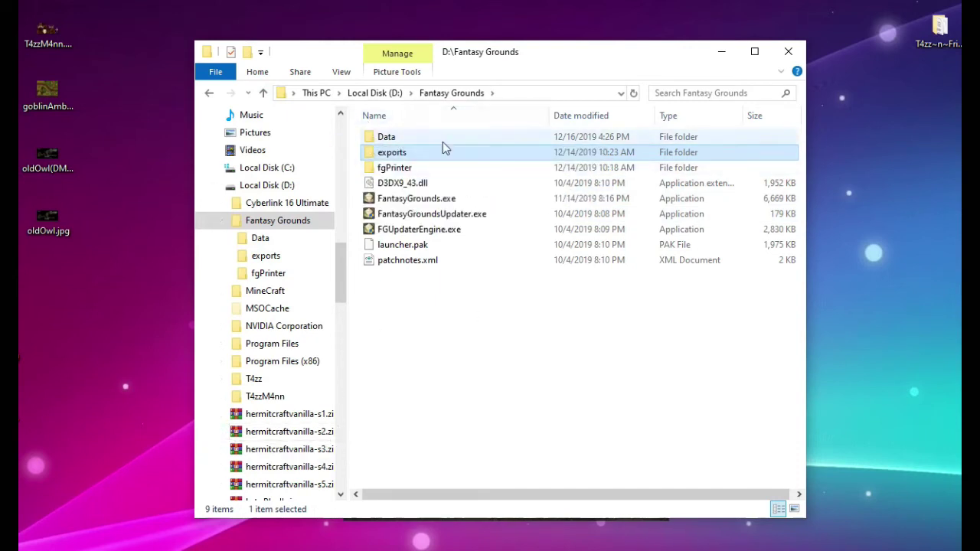
double_click(385, 139)
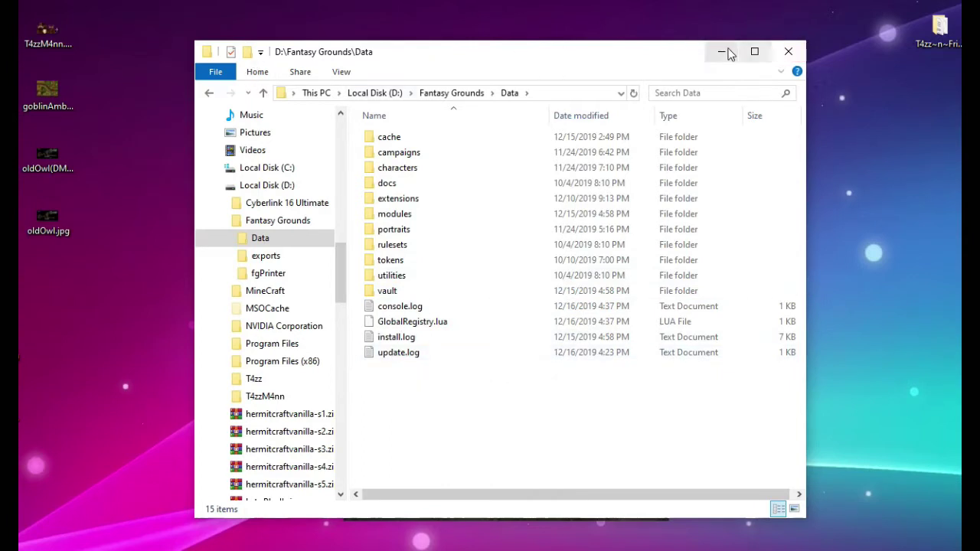
Go to %appdata% and look through the Roaming folder for Fantasy Grounds data
click(554, 93)
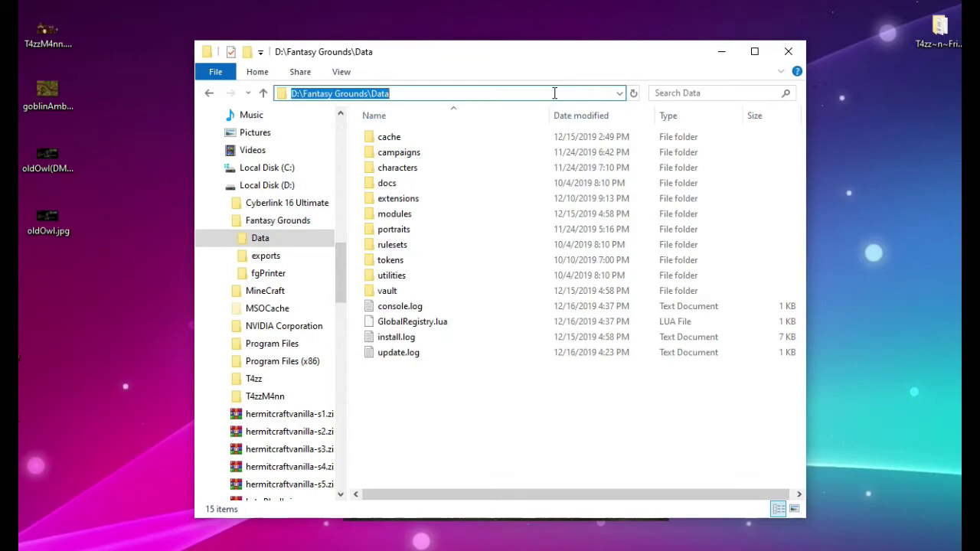
text(%)
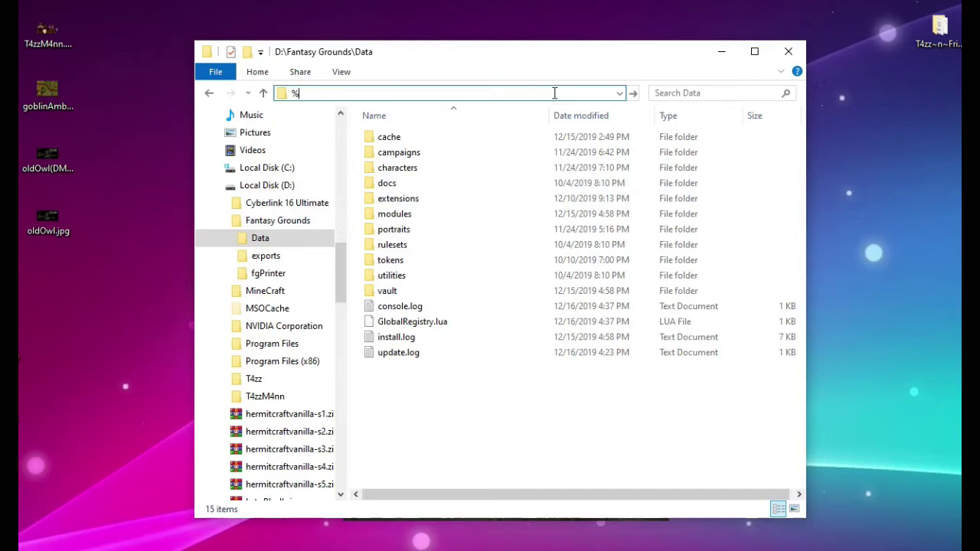
text(appdata%)
key(Return)
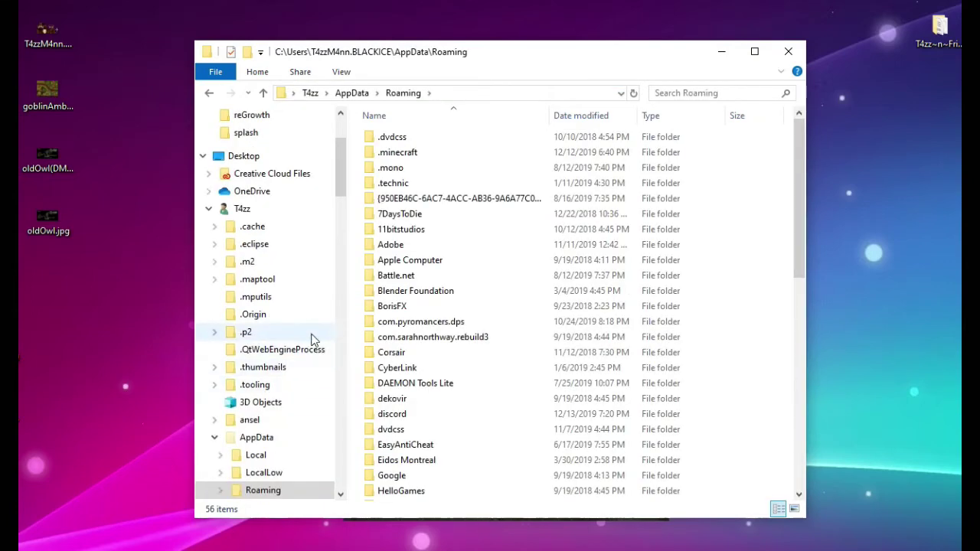
scroll(313, 340, down, 2)
scroll(446, 337, down, 6)
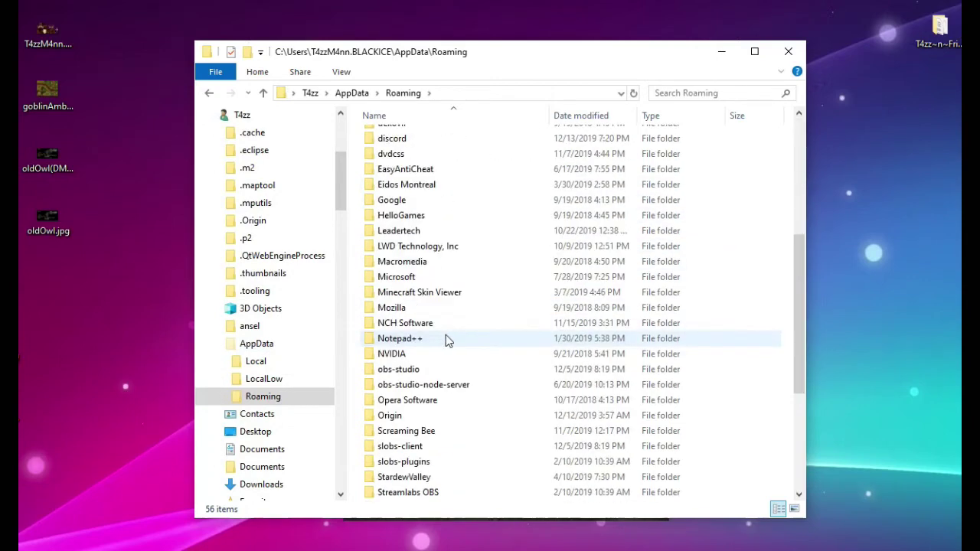
scroll(447, 337, up, 2)
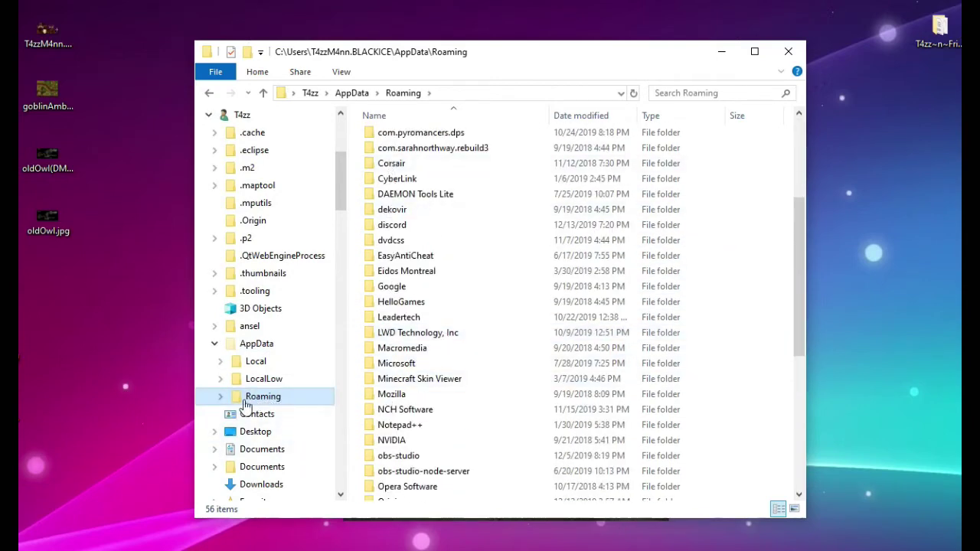
Check the Local, LocalLow and Roaming folders for Fantasy Grounds data, and open SmiteWorks USA LLC inside LocalLow
click(259, 362)
click(268, 381)
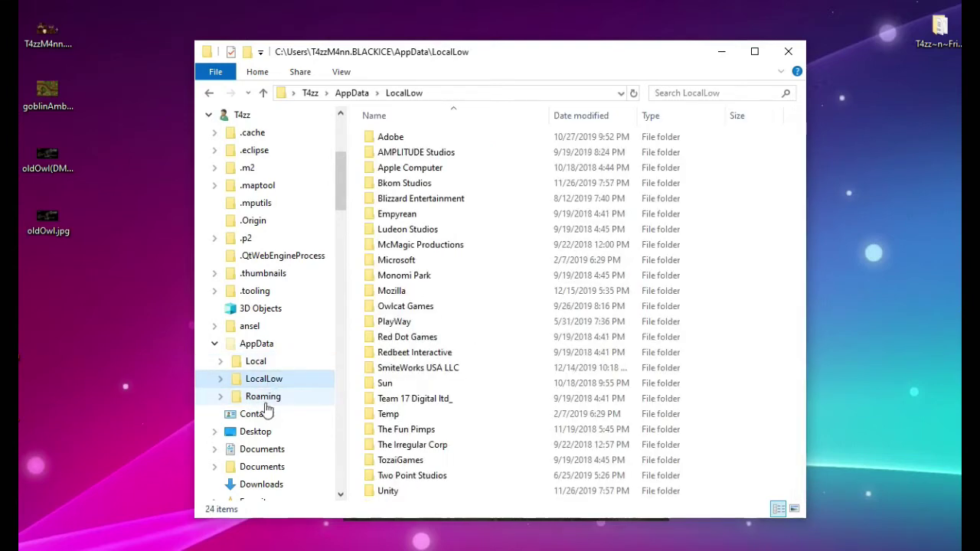
click(261, 396)
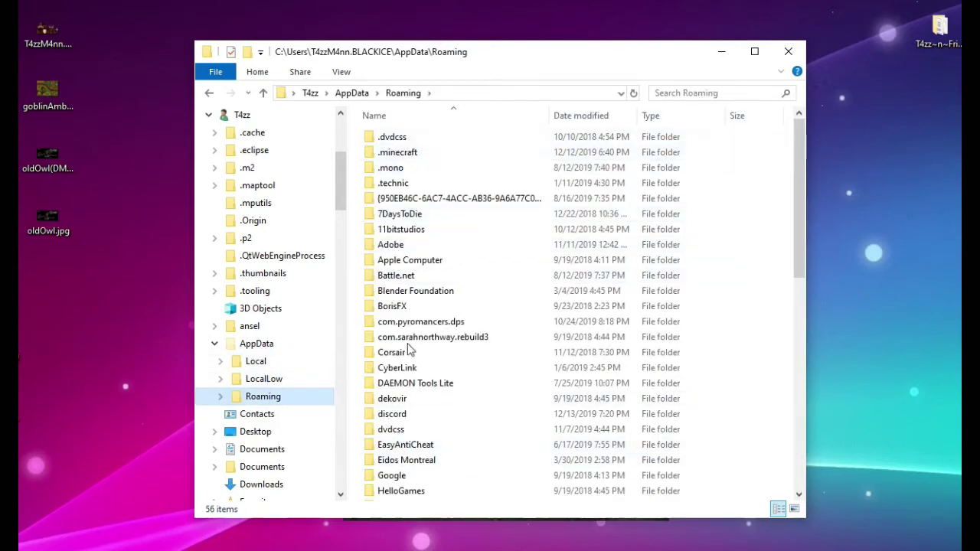
scroll(401, 352, down, 3)
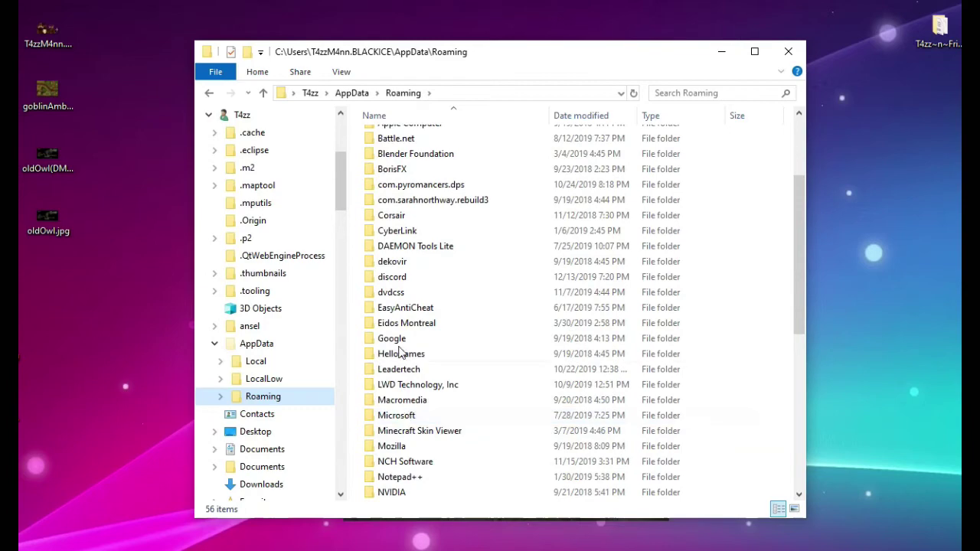
click(265, 379)
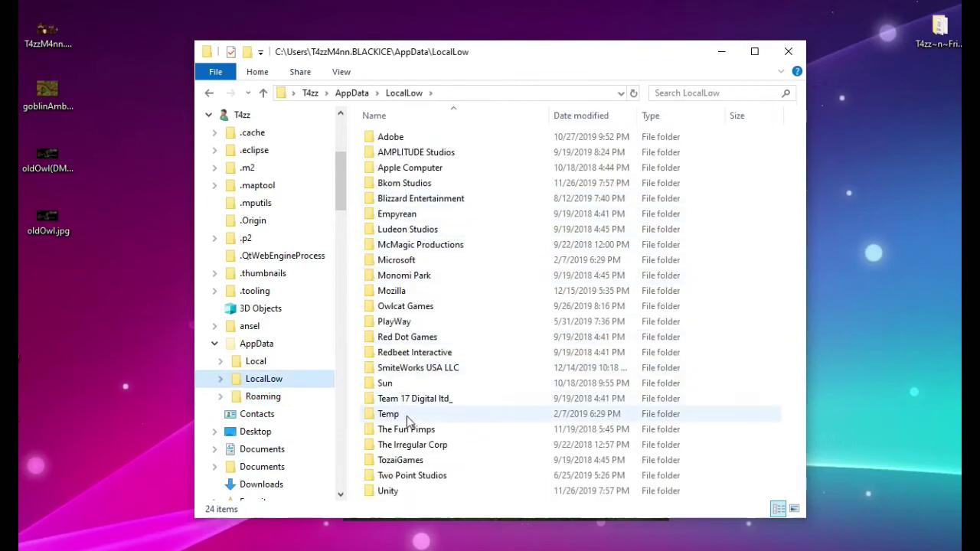
click(405, 370)
double_click(405, 370)
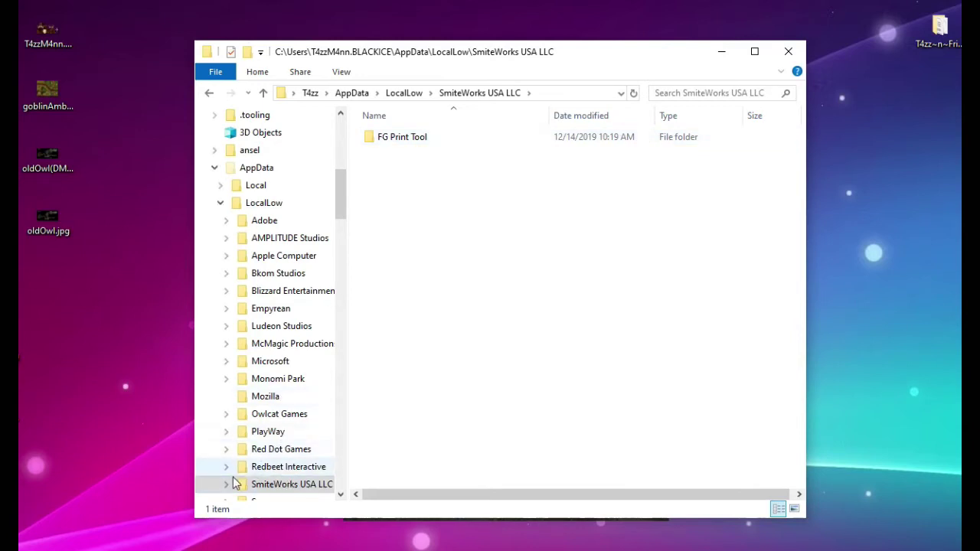
Clear File Explorer and the settings dialog out of the way and run the Fantasy Grounds update
click(788, 51)
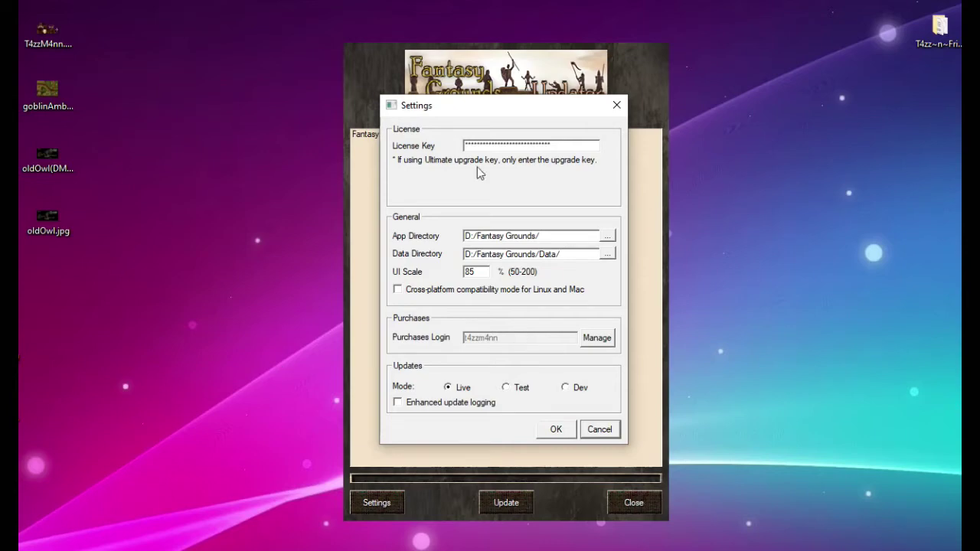
drag(505, 114, 0, 168)
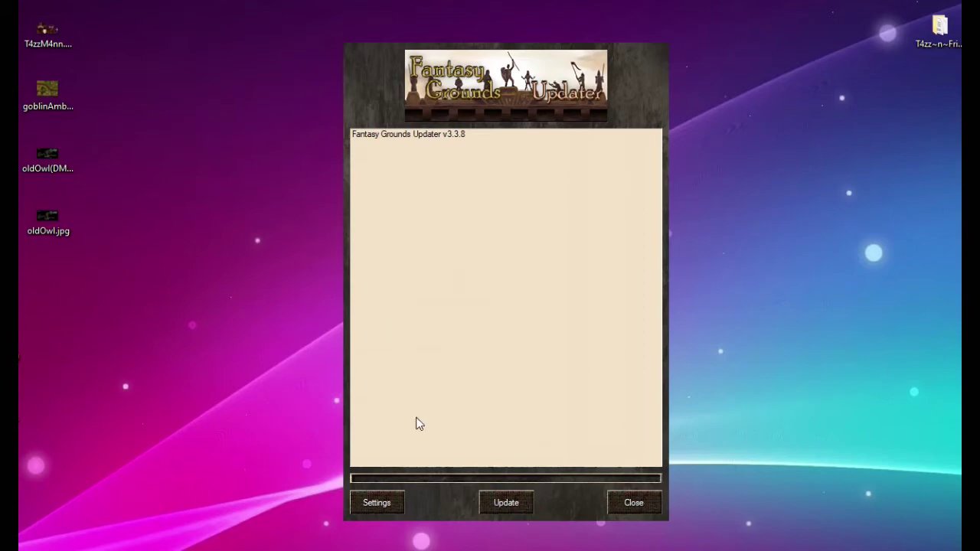
click(504, 502)
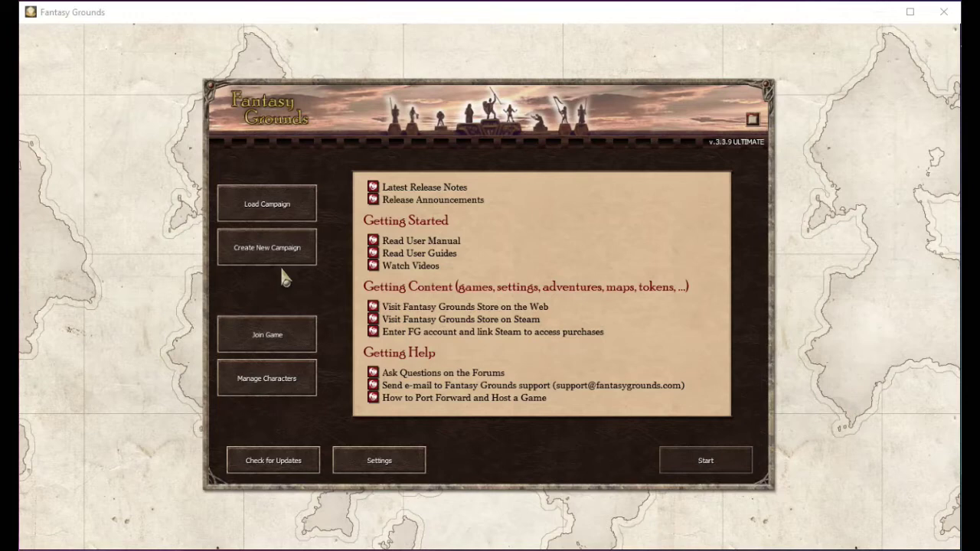
View the saved campaigns, and open the new campaign setup to inspect the Call of Cthulhu and Cypher System rulesets
click(262, 215)
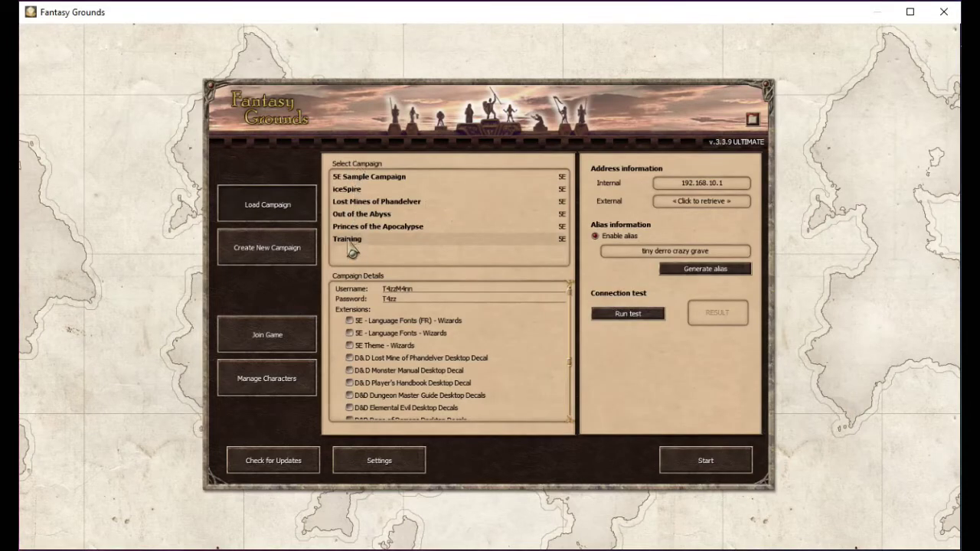
click(267, 260)
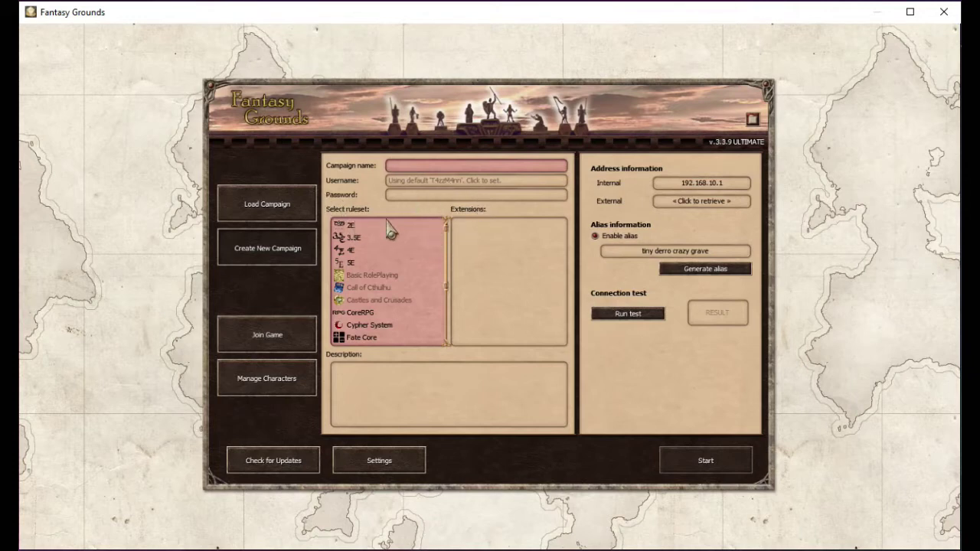
scroll(372, 334, down, 3)
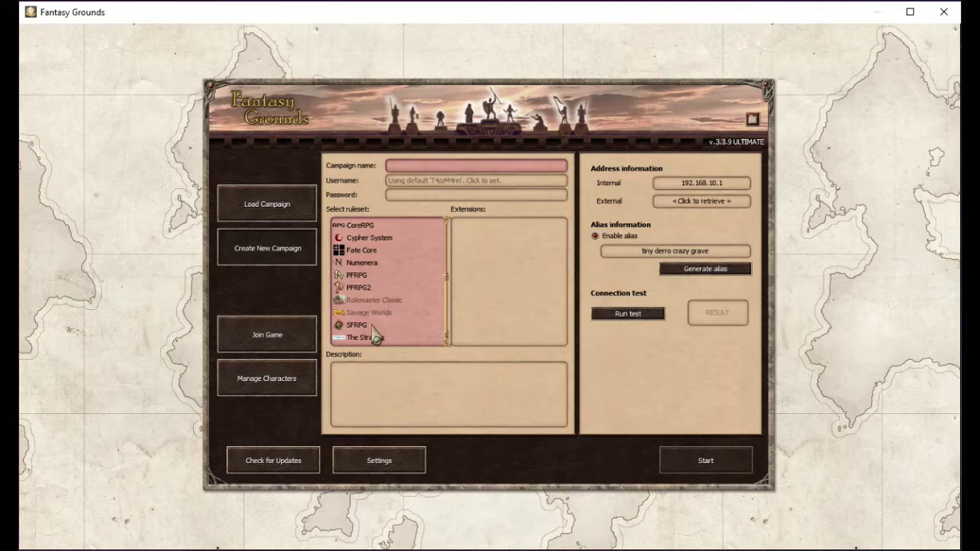
scroll(375, 336, up, 2)
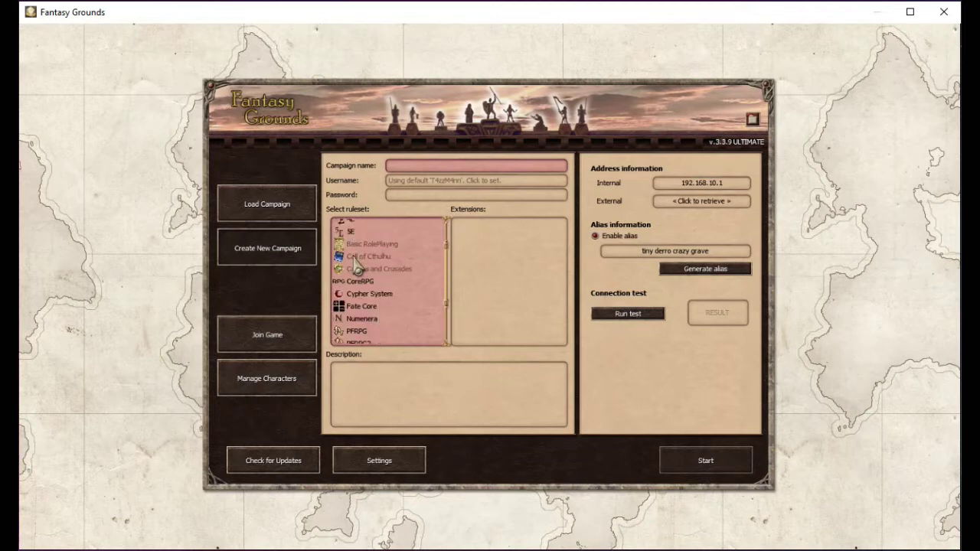
click(360, 257)
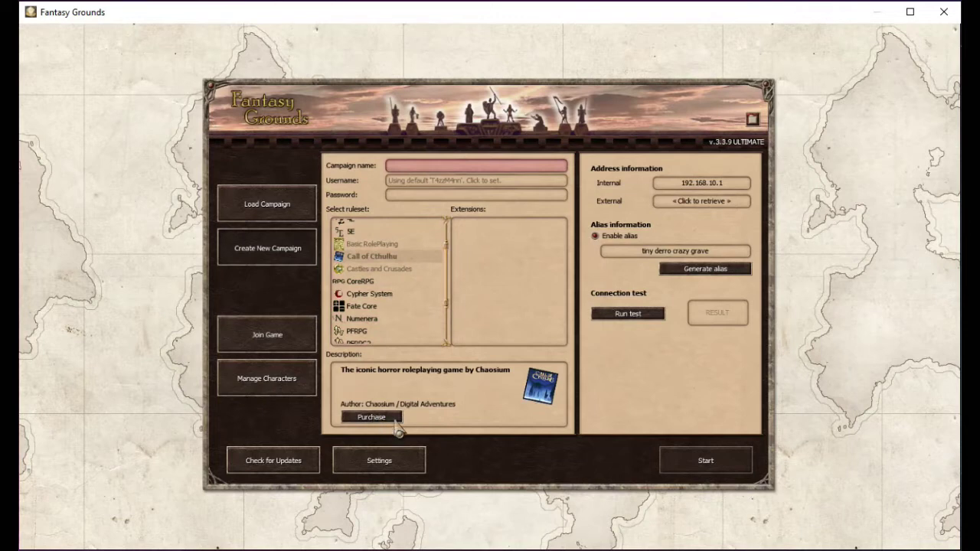
click(361, 296)
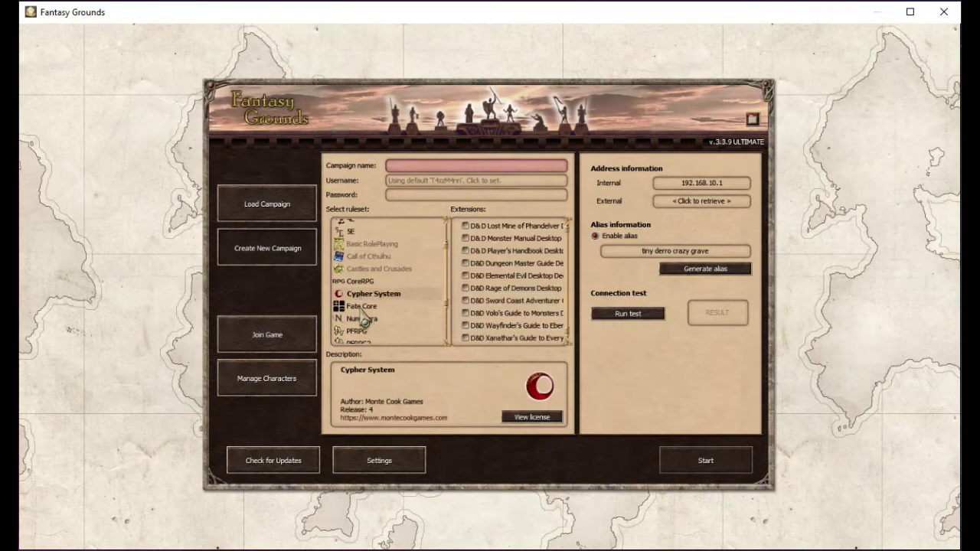
Inspect the Fate Core, Numenera and PFRPG rulesets, and browse the rest of the ruleset list
click(362, 306)
click(363, 318)
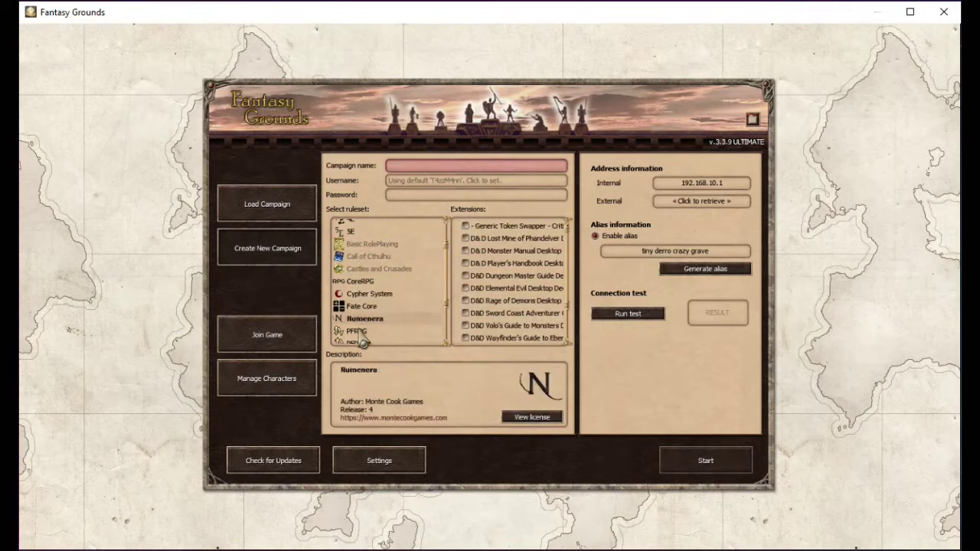
click(357, 331)
scroll(367, 321, down, 3)
scroll(386, 322, up, 5)
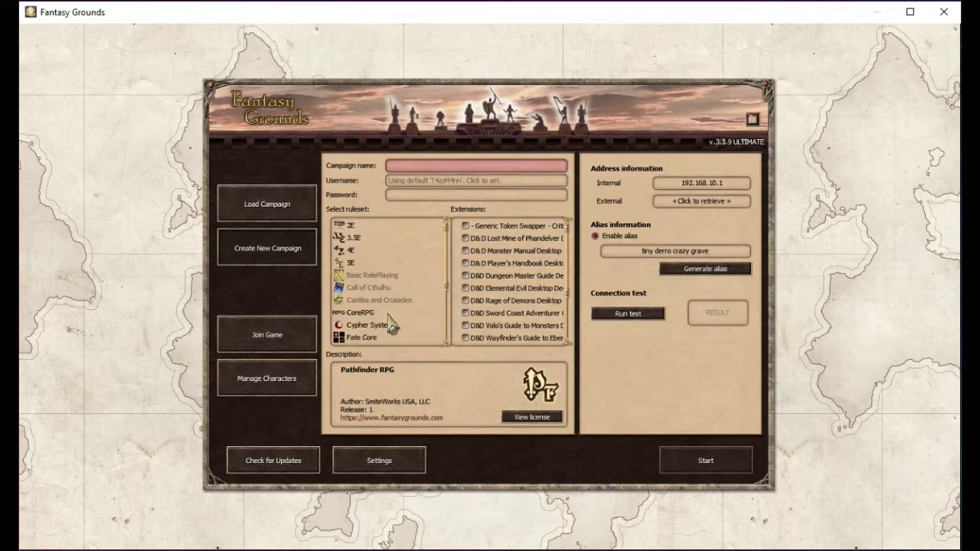
Select the 5E ruleset and look through the extensions available for it
click(350, 264)
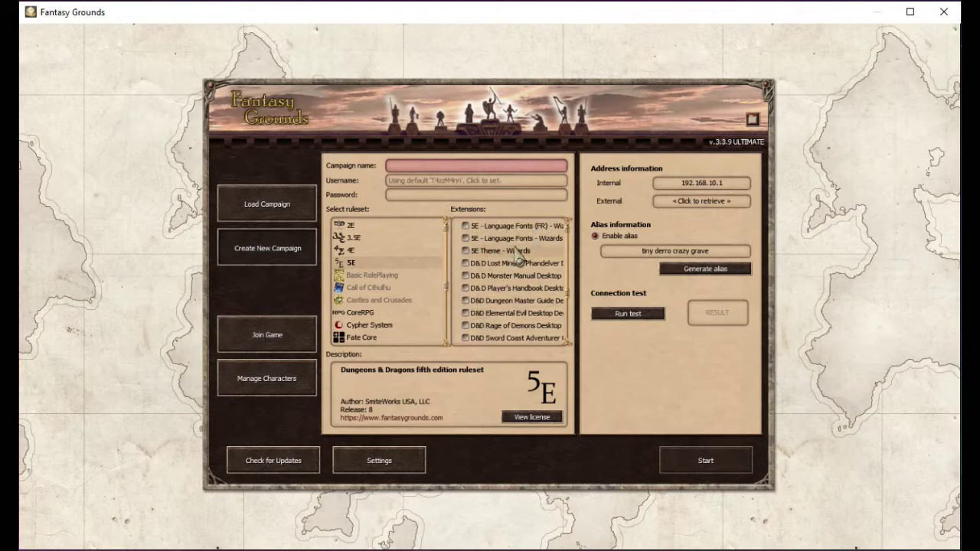
scroll(516, 273, down, 3)
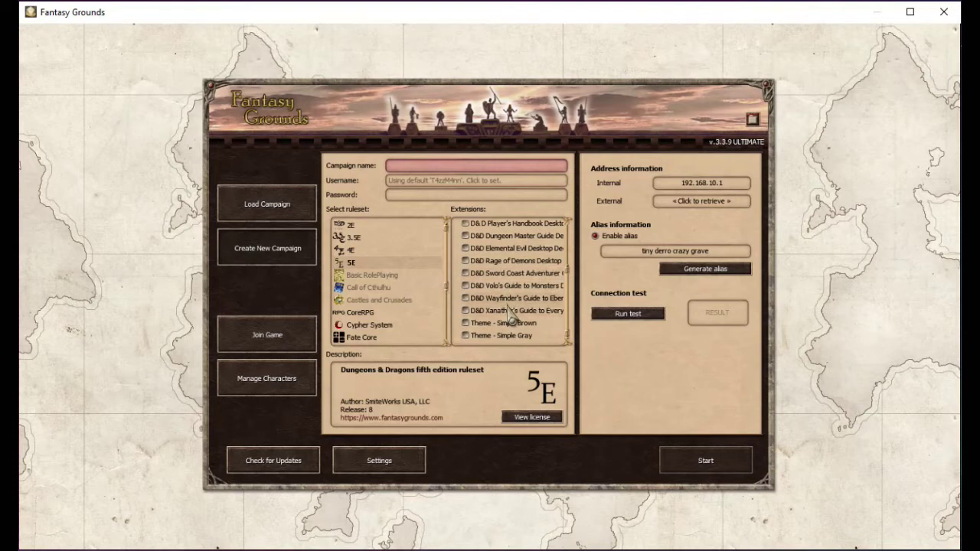
scroll(511, 302, up, 3)
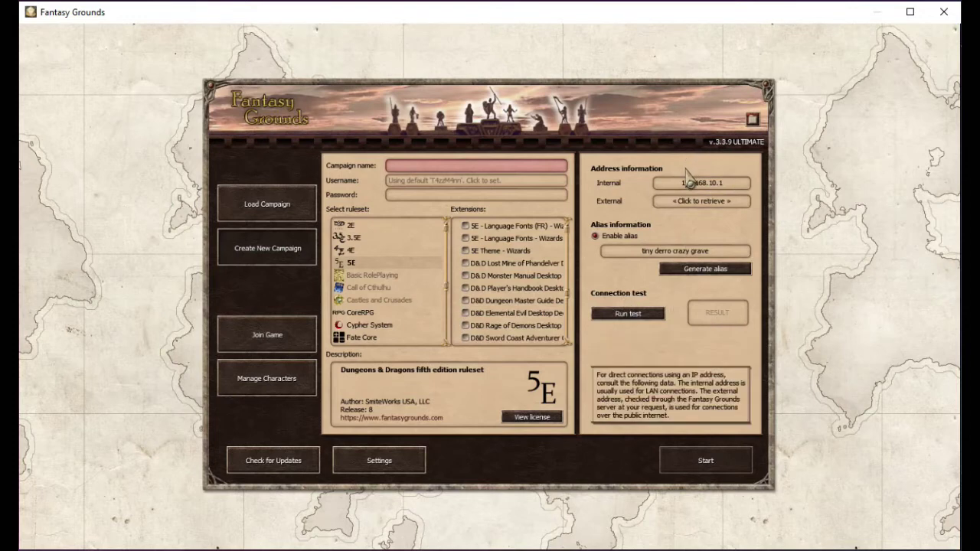
Review the address, connection test and alias information, and generate new server aliases
mouse_move(689, 200)
mouse_move(638, 322)
mouse_move(647, 260)
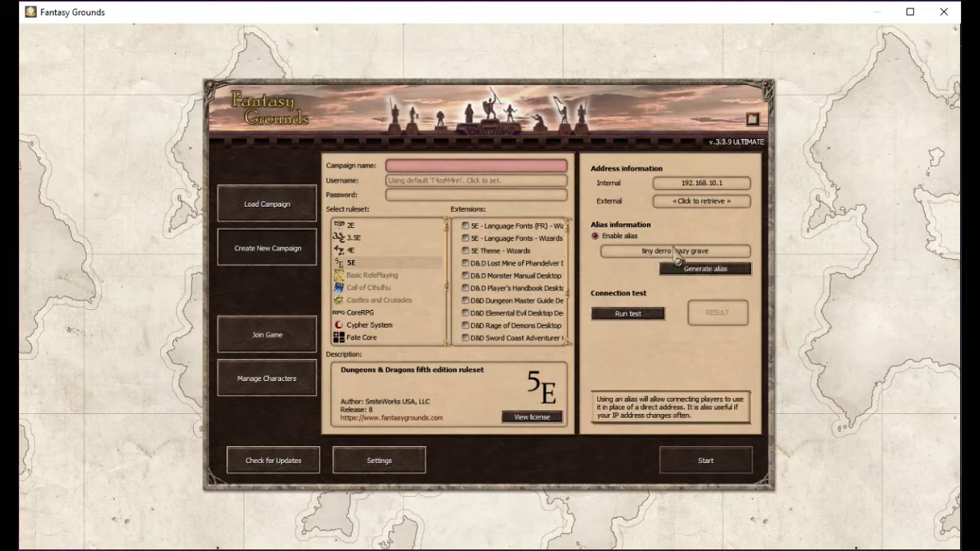
click(698, 283)
click(698, 283)
click(699, 283)
click(698, 283)
Set up joining a game with the player's username and localhost as the host address
click(265, 337)
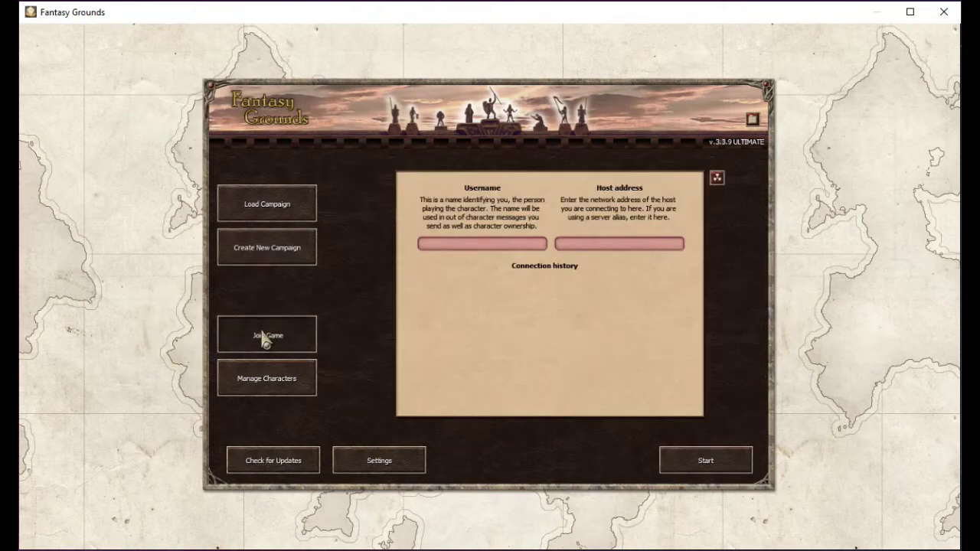
click(479, 245)
text(t)
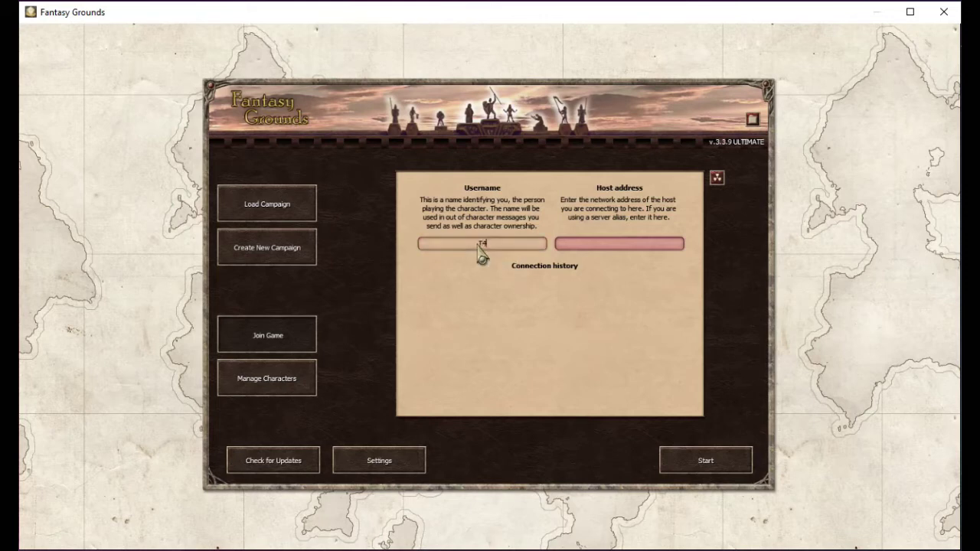
click(618, 242)
text(localhost)
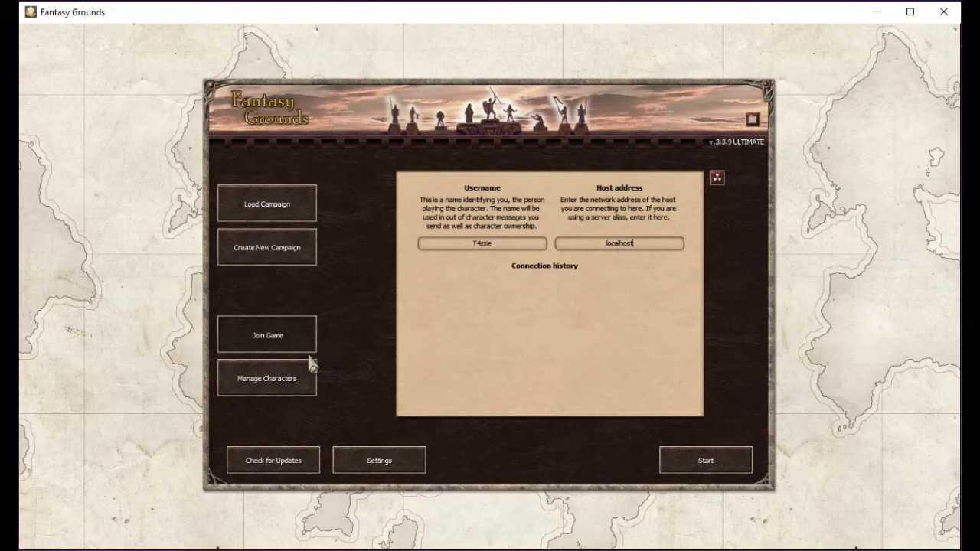
View the character management page, return to the join setup, and look at the host's running campaign window
click(263, 387)
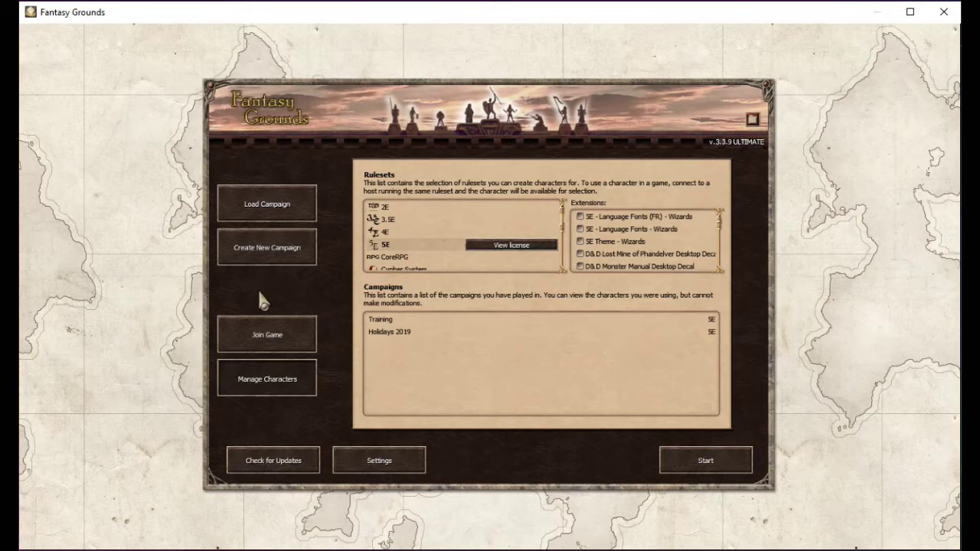
click(262, 348)
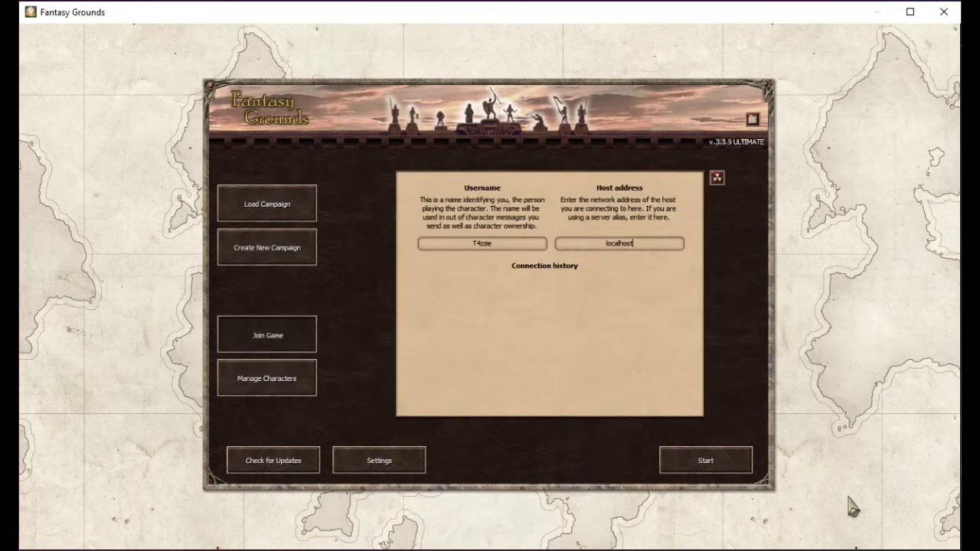
drag(665, 550, 359, 17)
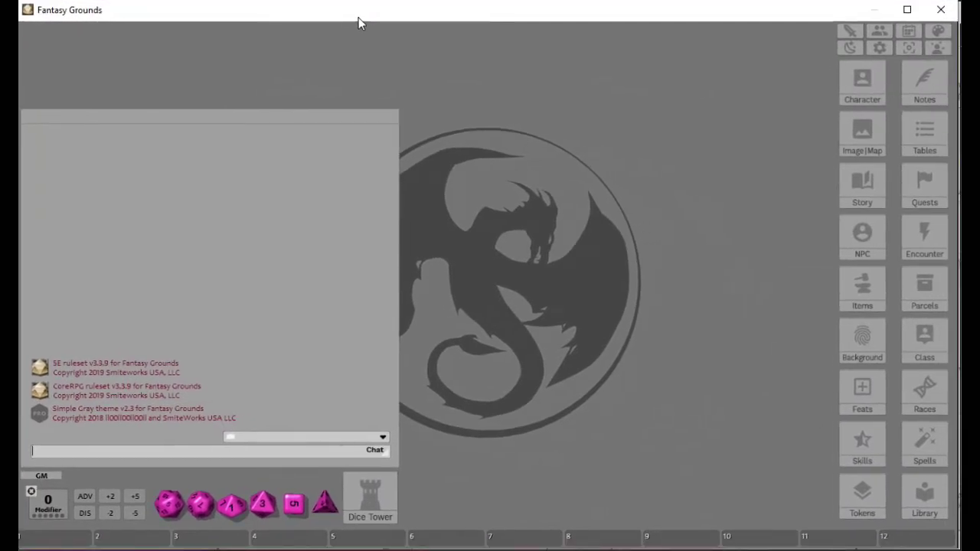
drag(358, 17, 362, 19)
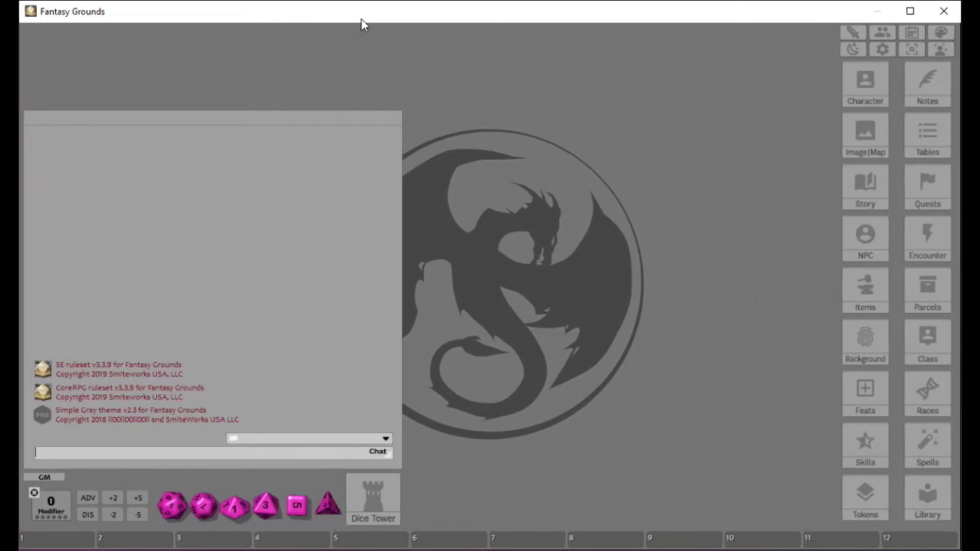
drag(362, 24, 976, 547)
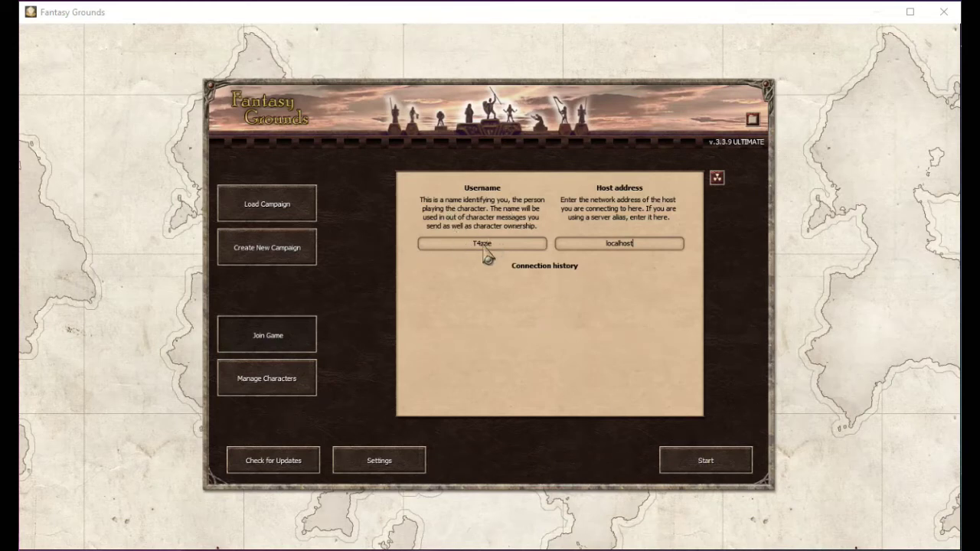
Connect to the hosted session, entering the session password
click(709, 470)
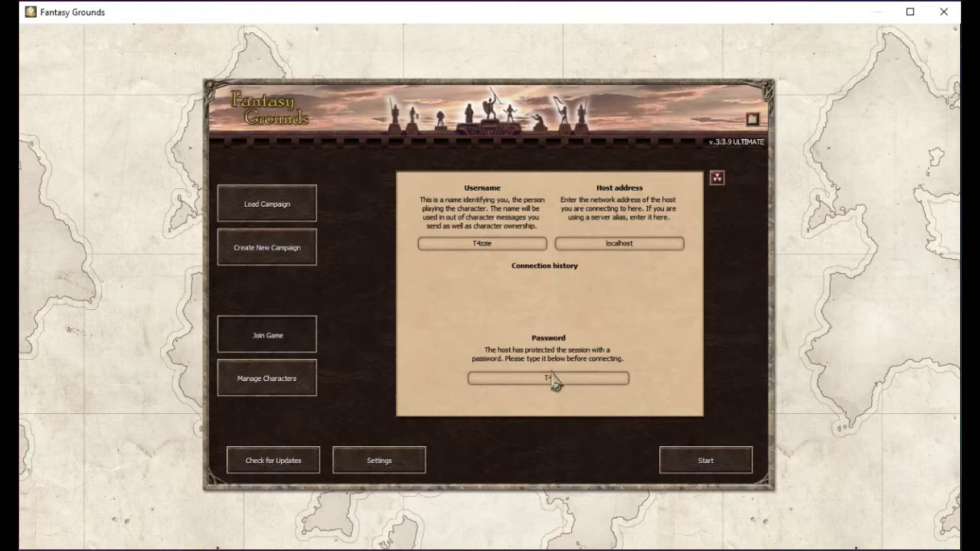
click(709, 467)
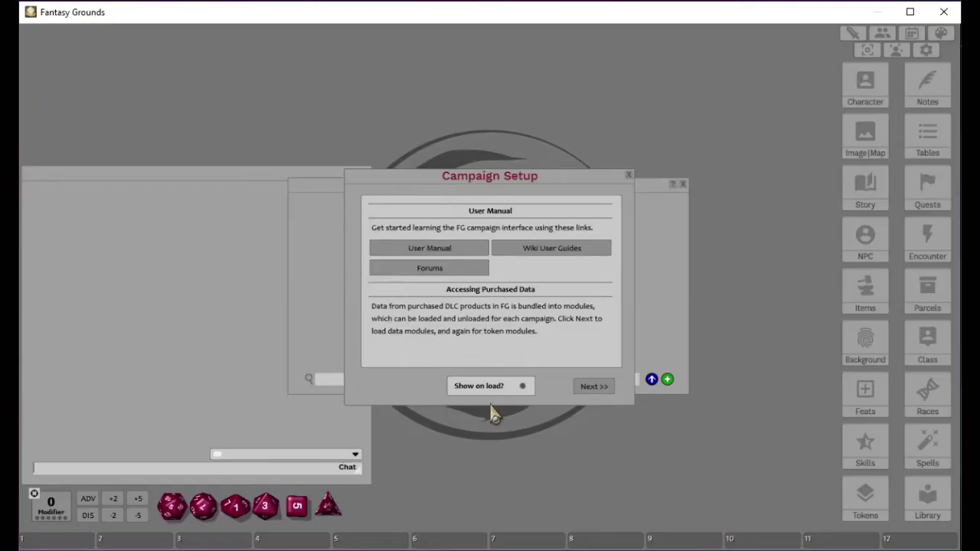
Move the Character Selection window clear of the Campaign Setup window and close Campaign Setup
click(655, 196)
drag(655, 195, 770, 65)
click(387, 183)
drag(387, 183, 471, 227)
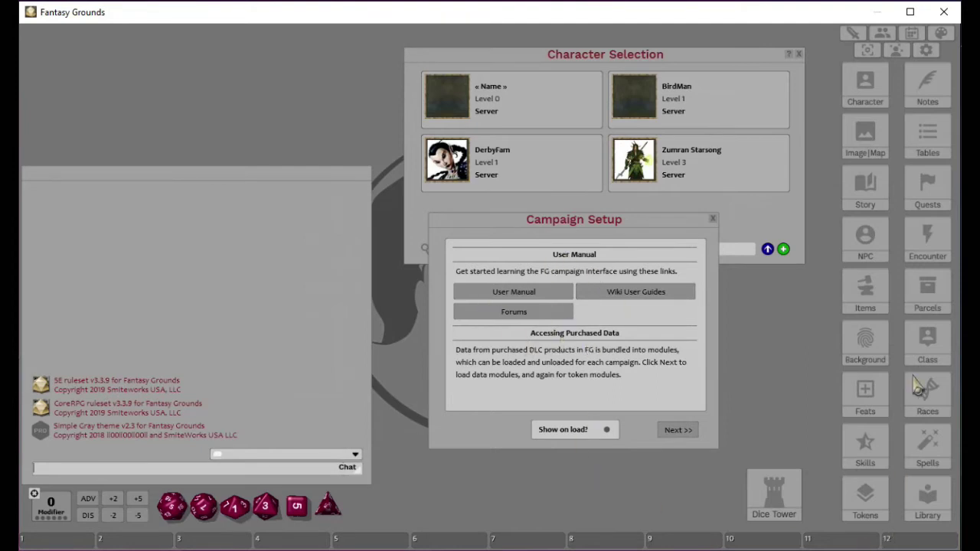
click(712, 219)
mouse_move(562, 61)
mouse_down()
mouse_move(564, 89)
mouse_move(556, 60)
mouse_up()
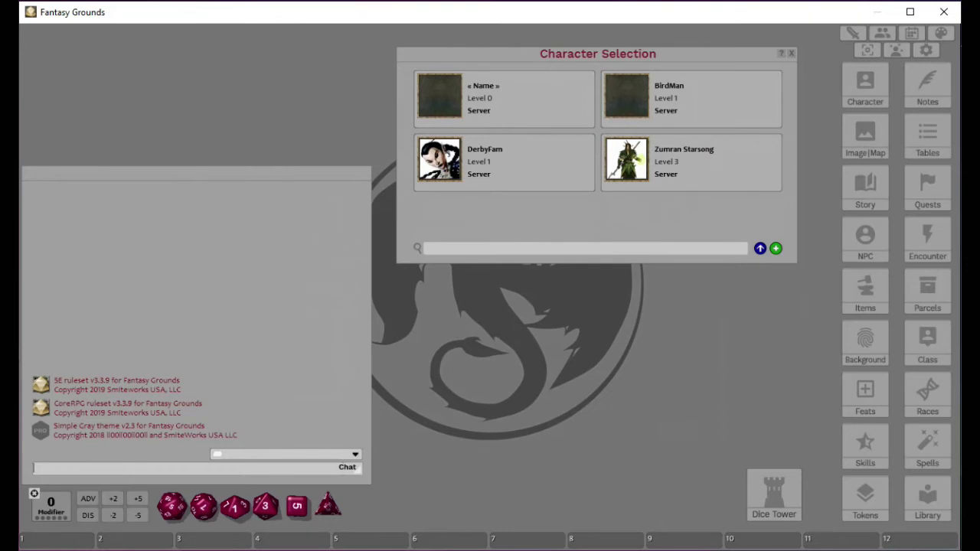
Bring up the host's window, open its character selection and clear the owner of A Barbarian
drag(733, 278, 291, 20)
click(866, 84)
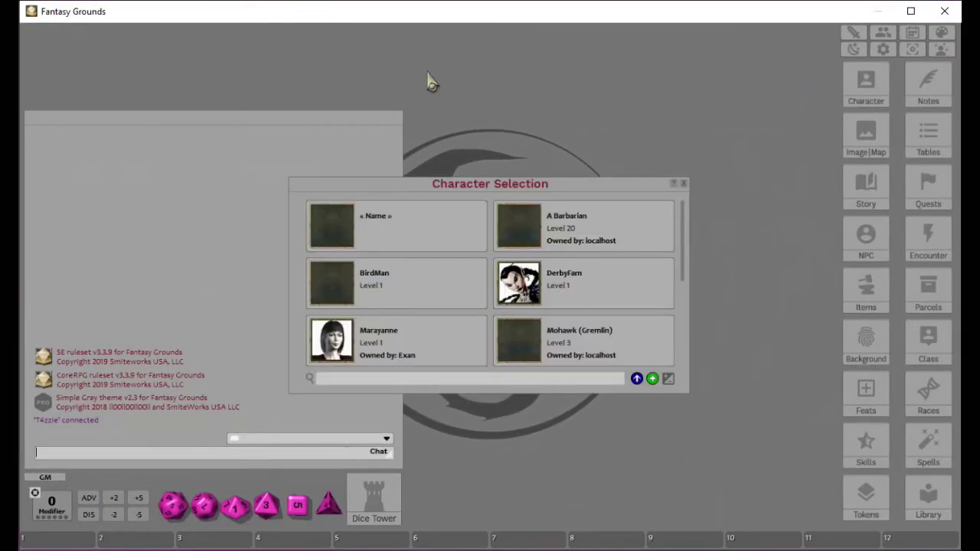
right_click(534, 232)
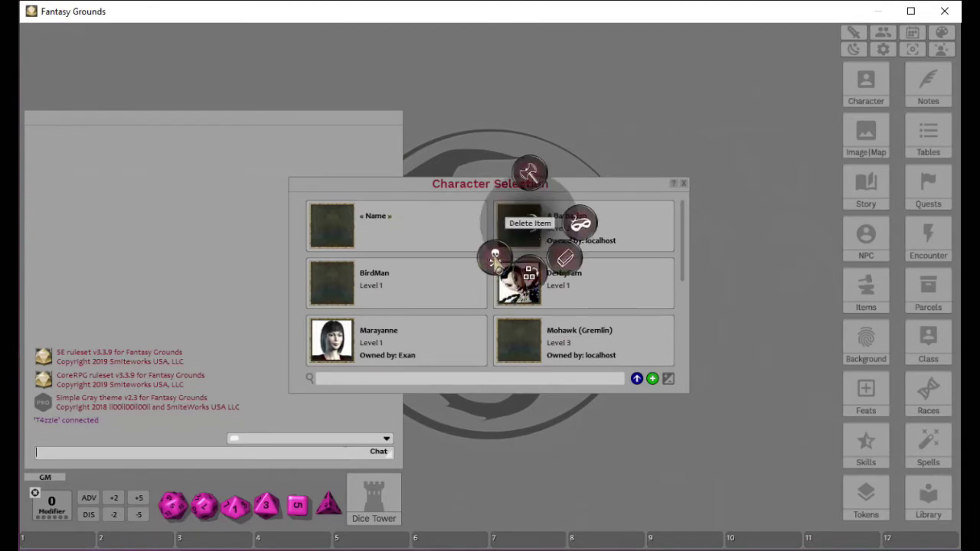
click(565, 261)
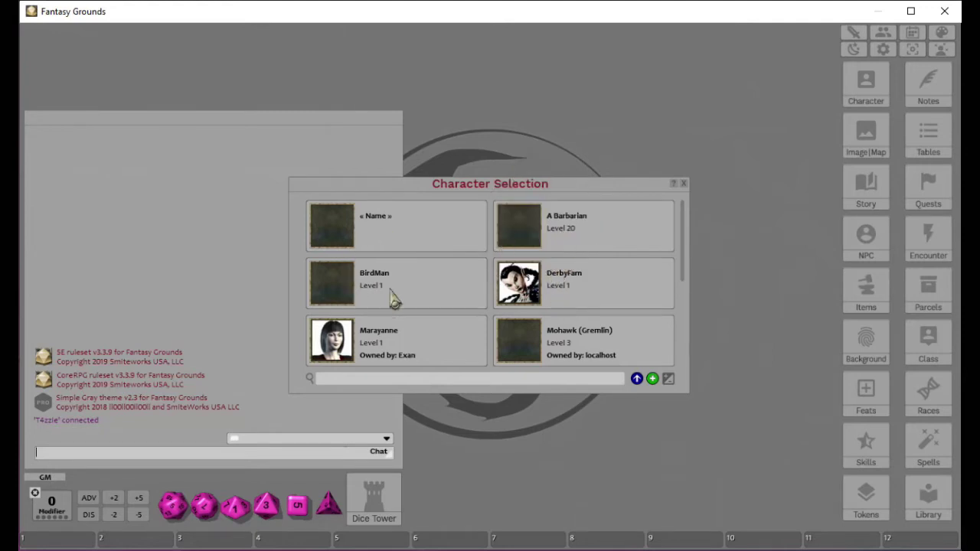
Clear the owners of the Mohawk (Gremlin) and T4zz characters
scroll(564, 284, down, 1)
right_click(527, 300)
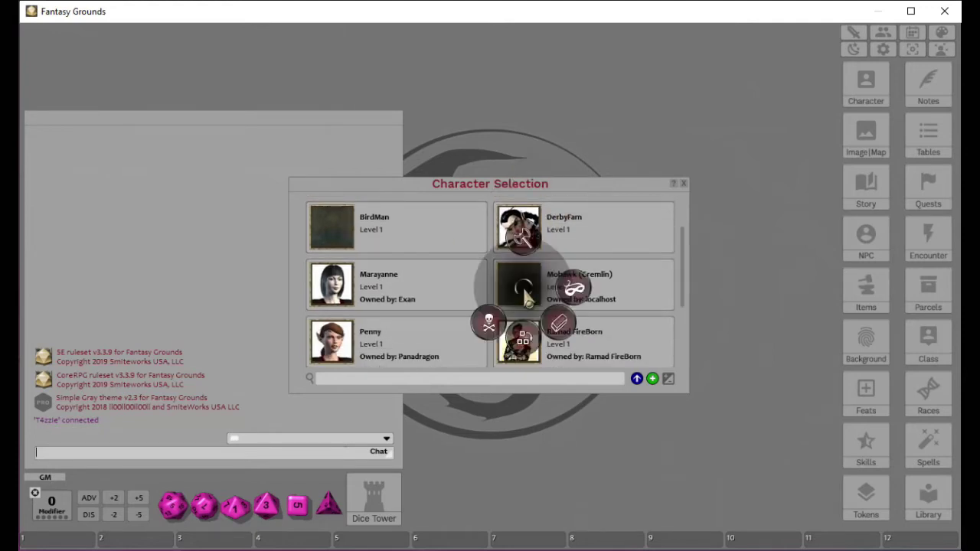
click(567, 333)
scroll(582, 279, down, 2)
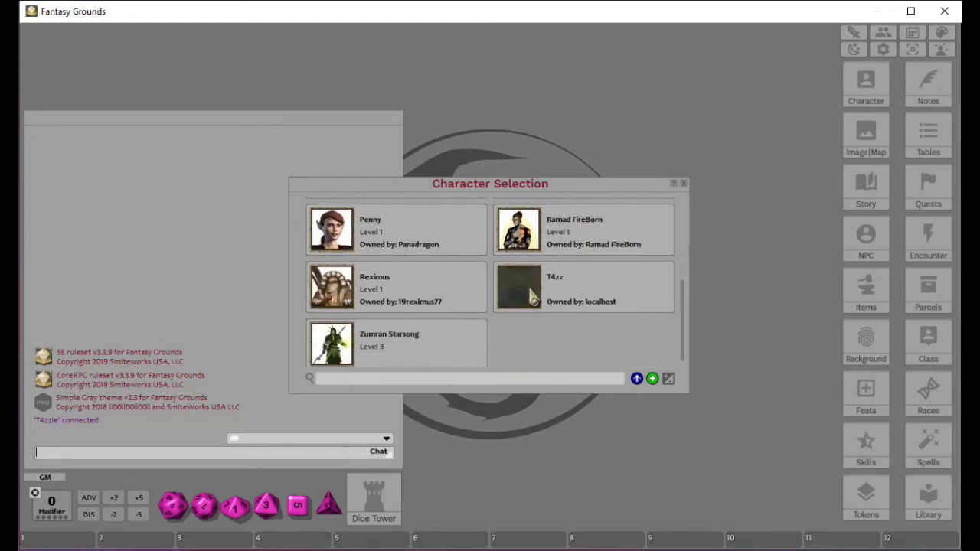
right_click(531, 294)
click(568, 336)
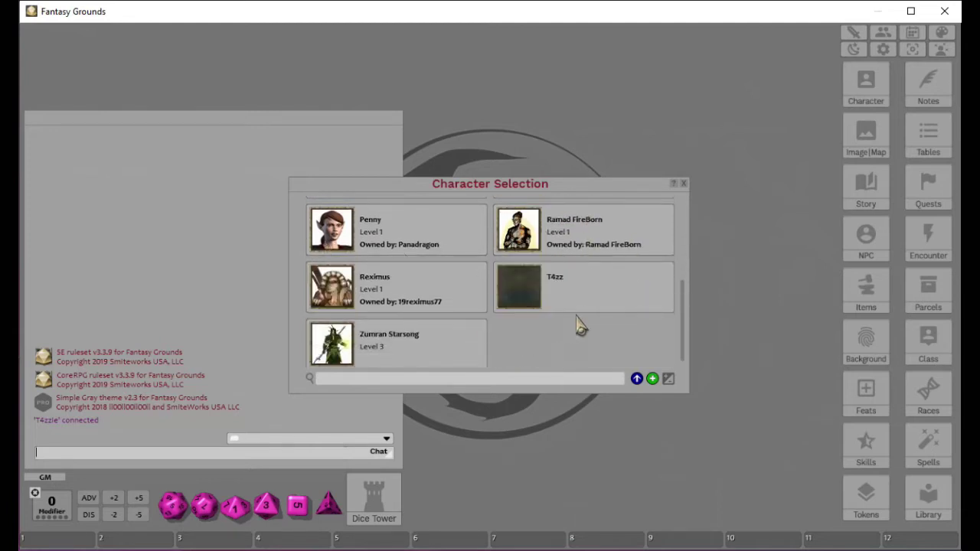
scroll(570, 352, up, 4)
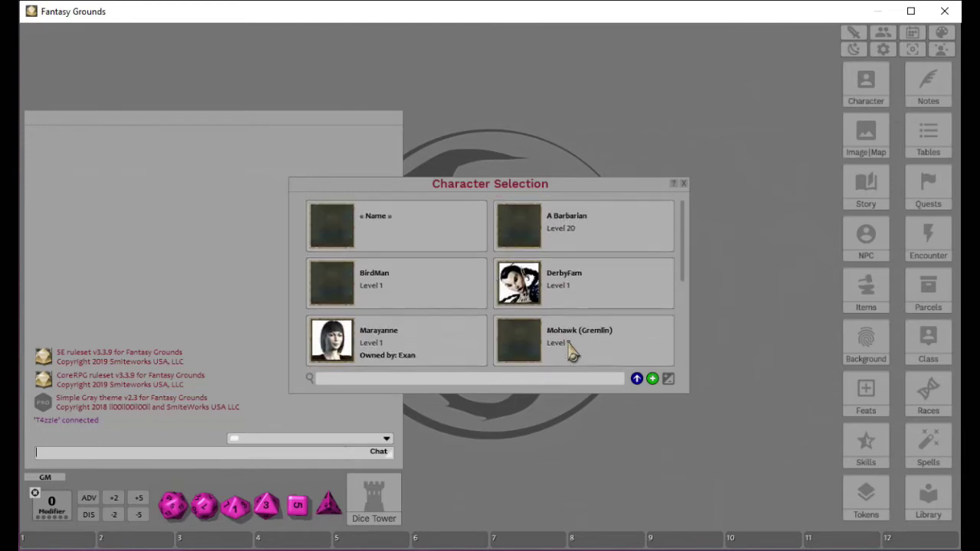
Return to the player's window, reopen Character Selection to refresh its list, and move it clear of the chat
drag(156, 17, 976, 547)
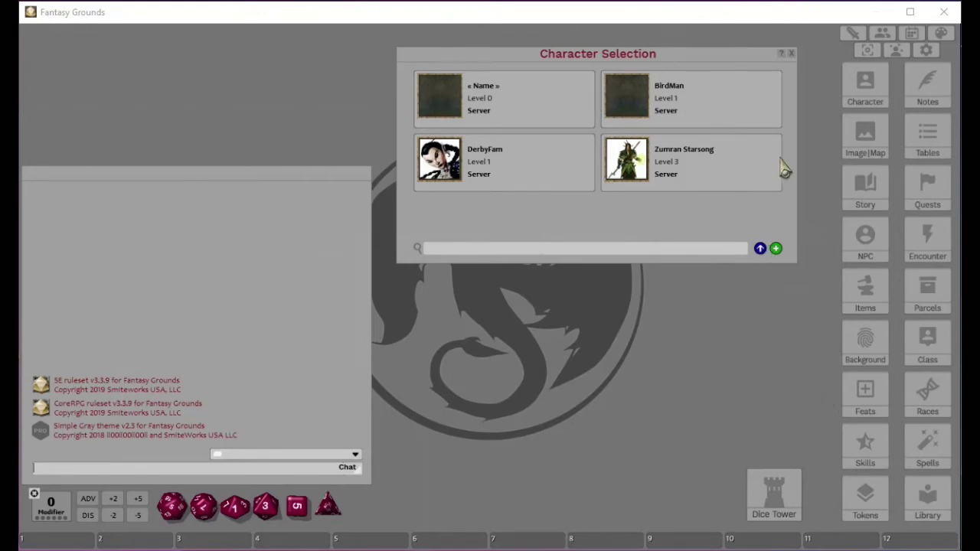
click(791, 53)
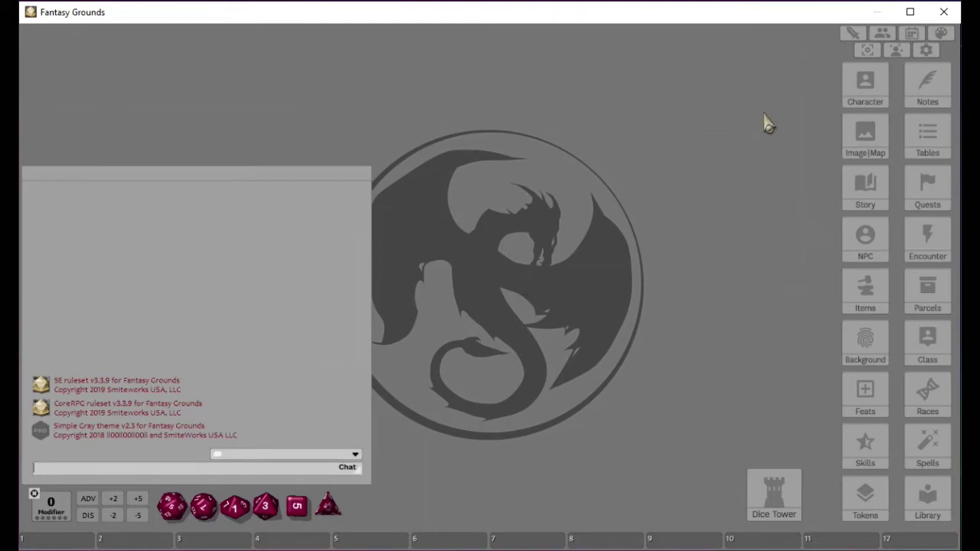
click(872, 92)
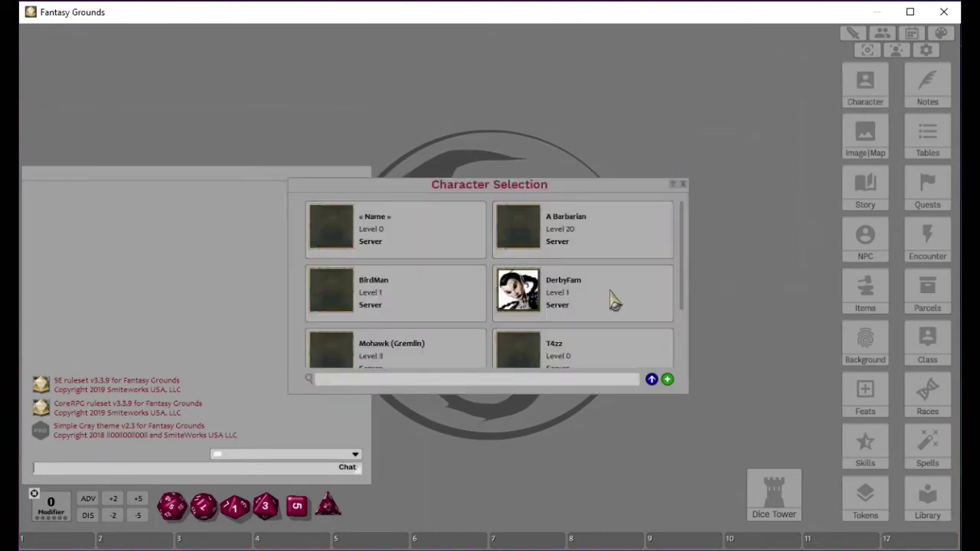
scroll(471, 276, down, 3)
scroll(510, 317, up, 3)
drag(453, 193, 585, 76)
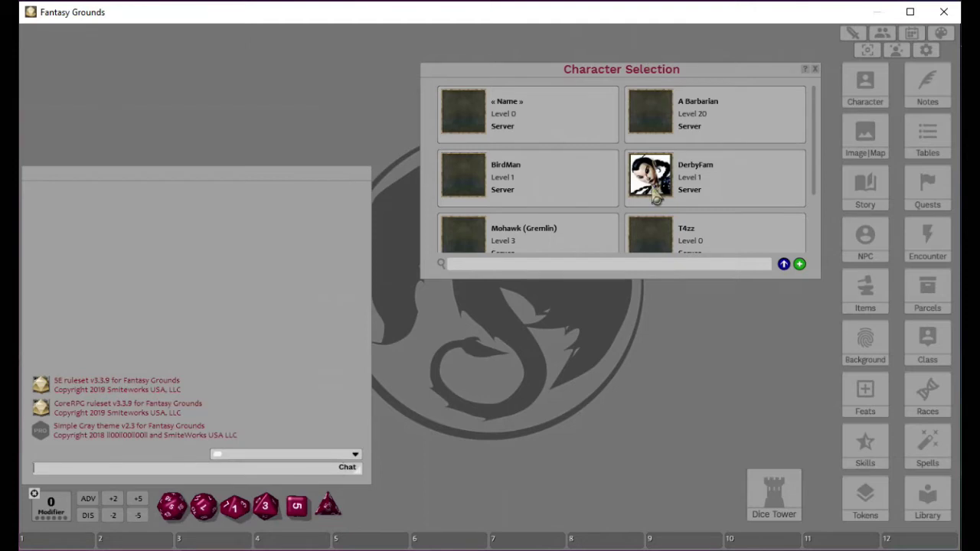
Look through the available characters, choose Mohawk (Gremlin) as the player's character, and close its character sheet
scroll(735, 211, down, 3)
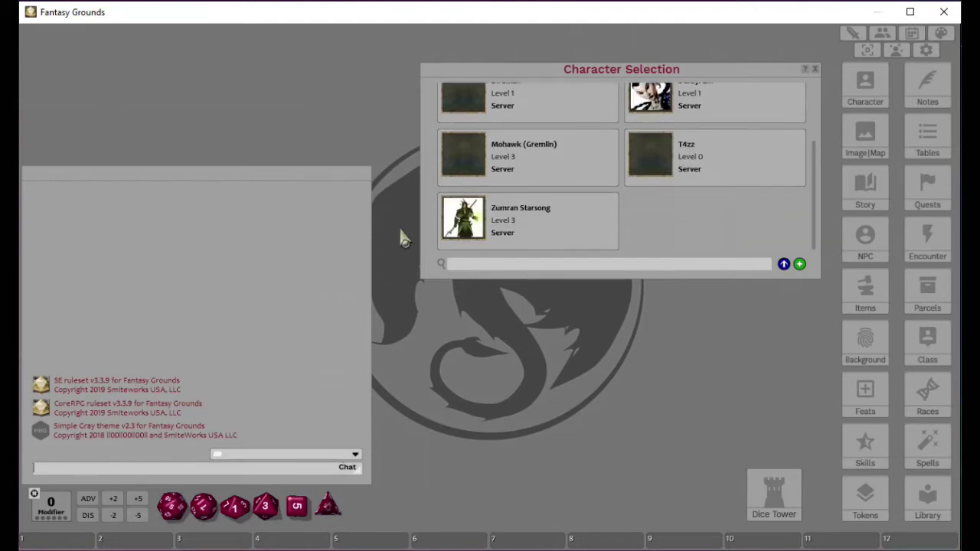
scroll(665, 231, up, 3)
scroll(668, 184, down, 3)
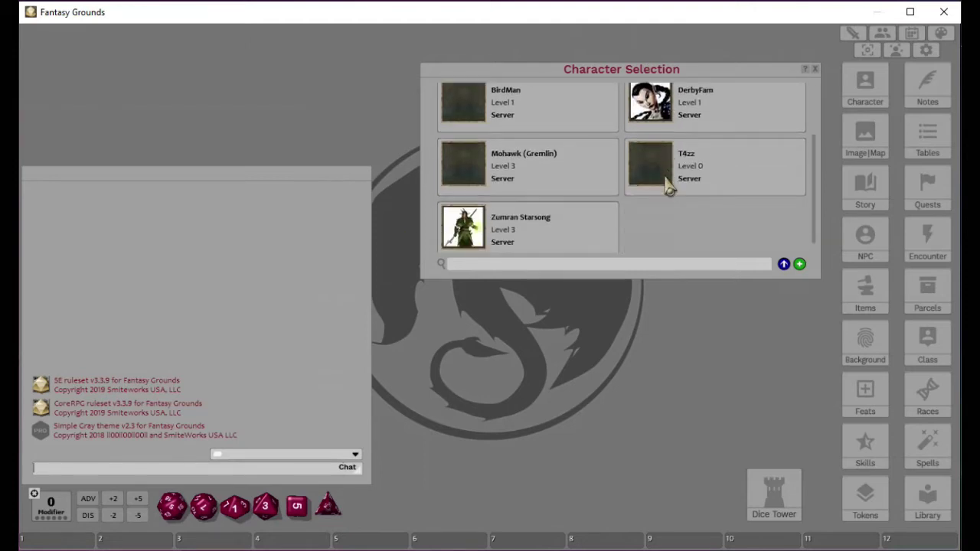
scroll(508, 230, up, 2)
click(471, 224)
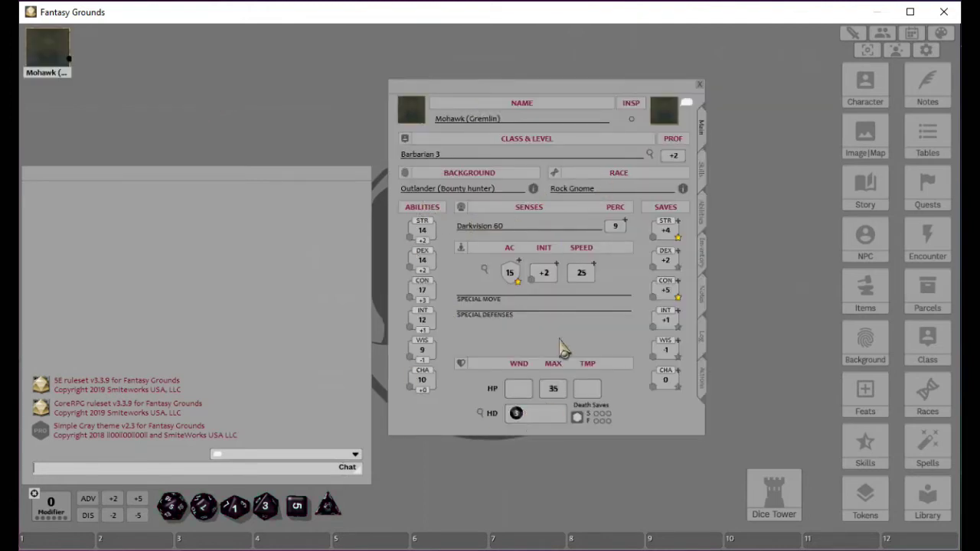
click(699, 84)
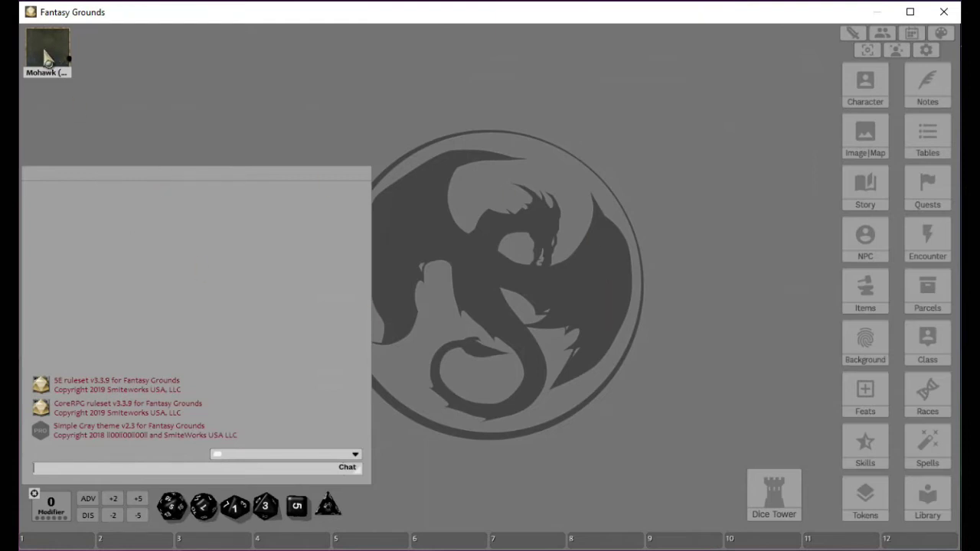
Bring up the host's window again and check who owns Mohawk (Gremlin) in its character selection
drag(884, 521, 295, 16)
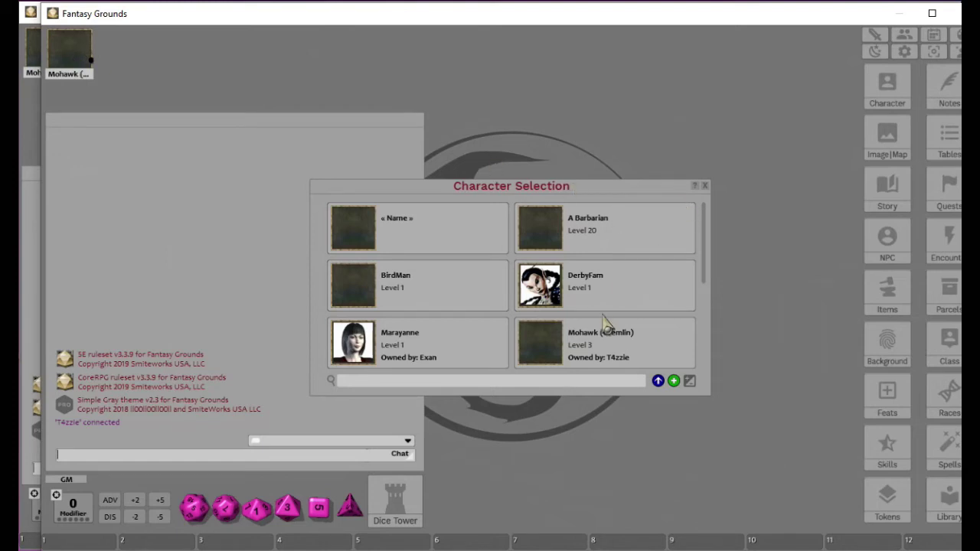
scroll(605, 311, down, 1)
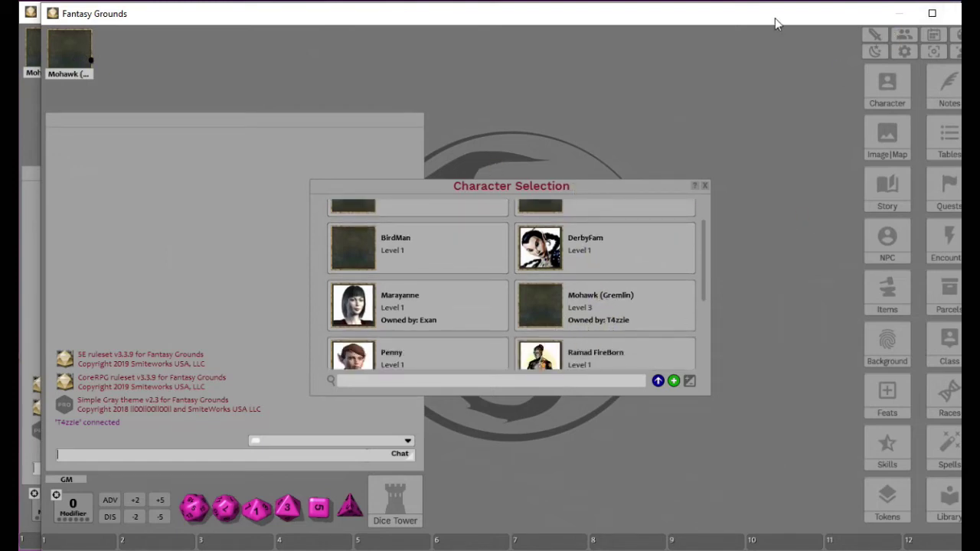
Return to the player's window and send the message "hello" in its chat as Mohawk (Gremlin)
drag(151, 21, 431, 204)
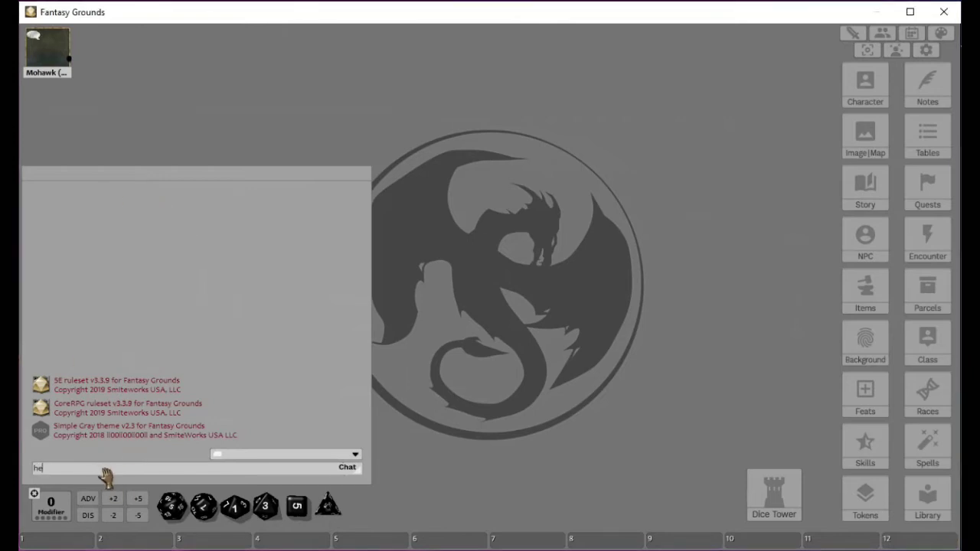
key(Return)
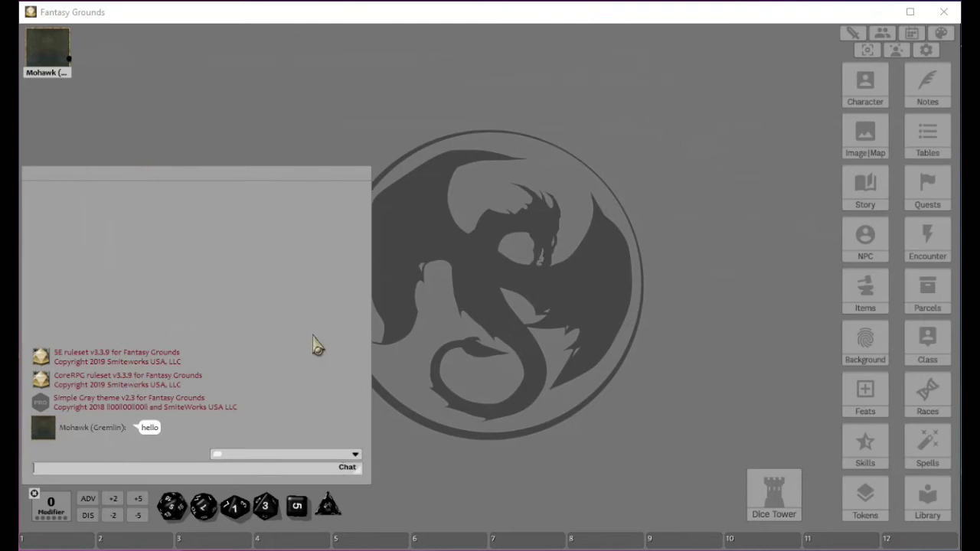
Unlock the player's chat window, move it higher, enlarge it in height and width, and lock its position again
right_click(160, 271)
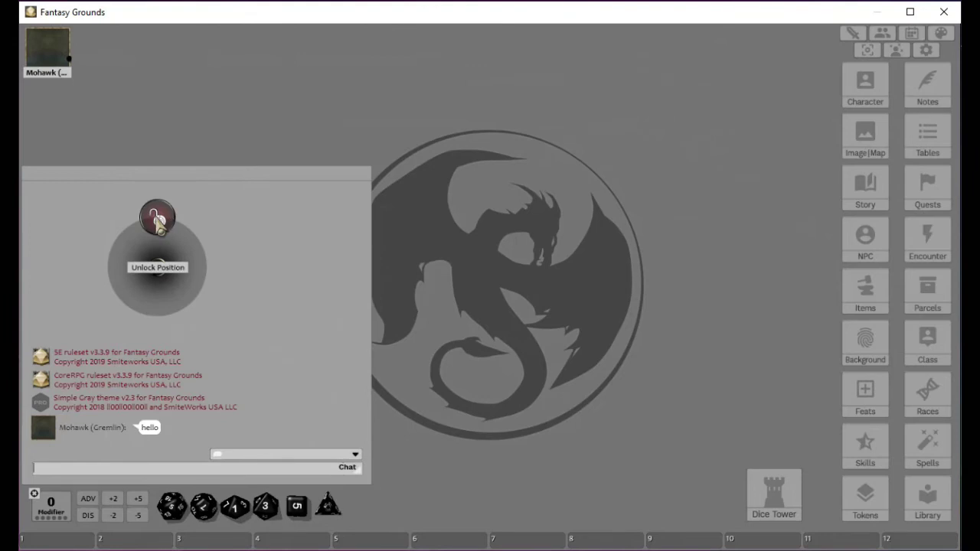
click(159, 221)
drag(209, 181, 189, 114)
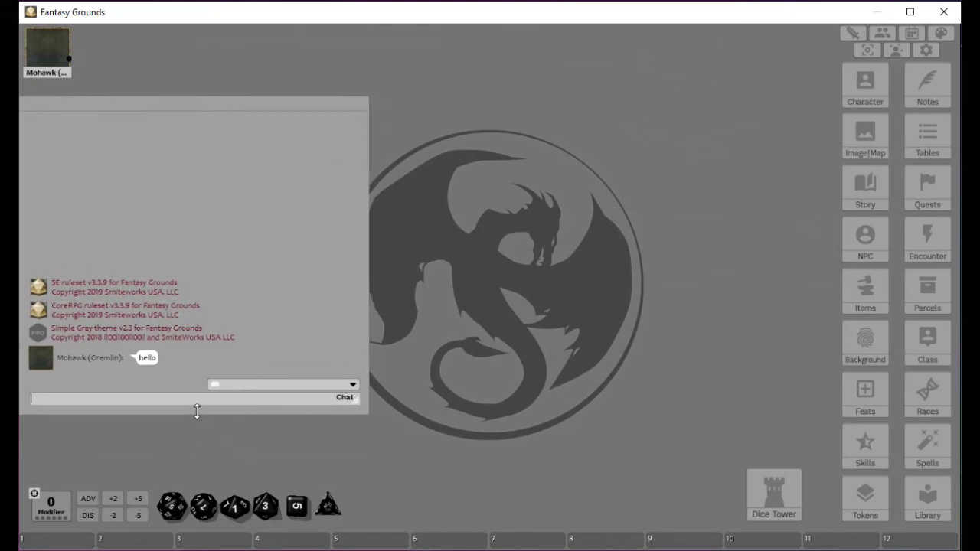
drag(157, 114, 158, 137)
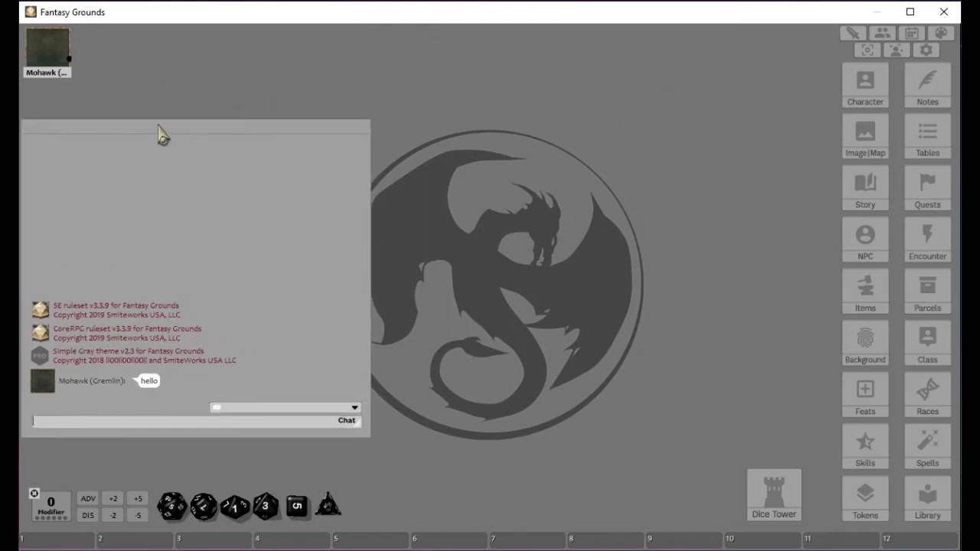
drag(199, 435, 199, 479)
drag(371, 402, 421, 401)
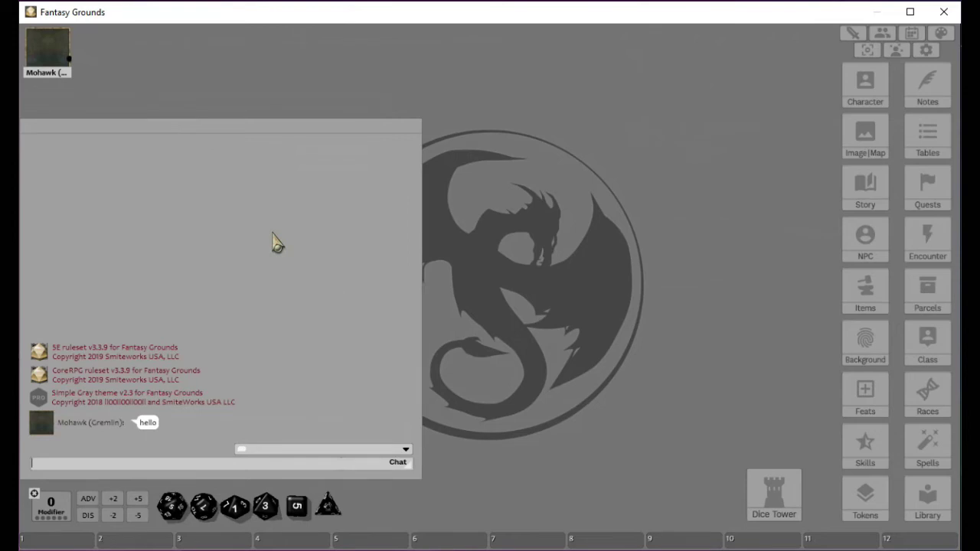
right_click(242, 256)
click(236, 205)
Unlock the Dice Tower, place it directly beside Tokens, and lock its position there
right_click(772, 492)
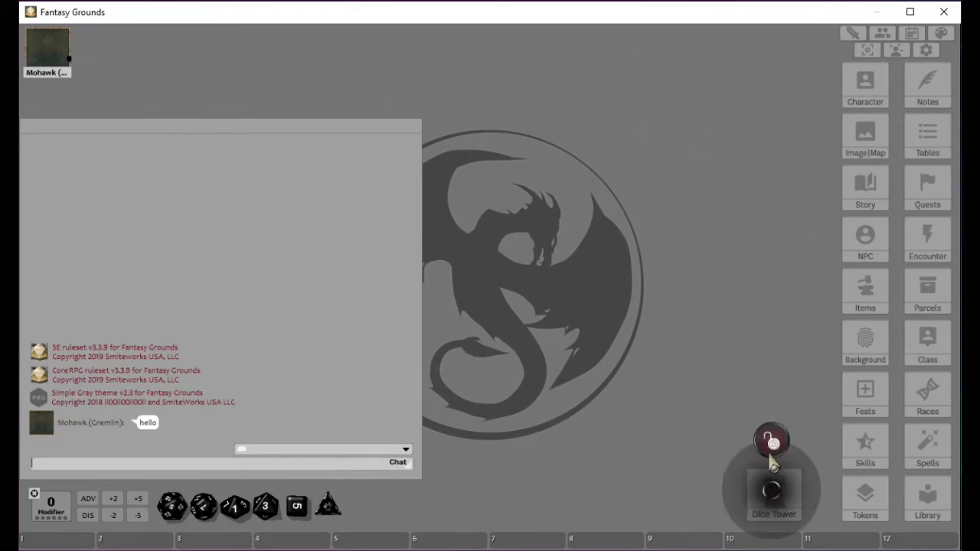
click(772, 440)
drag(787, 505, 821, 498)
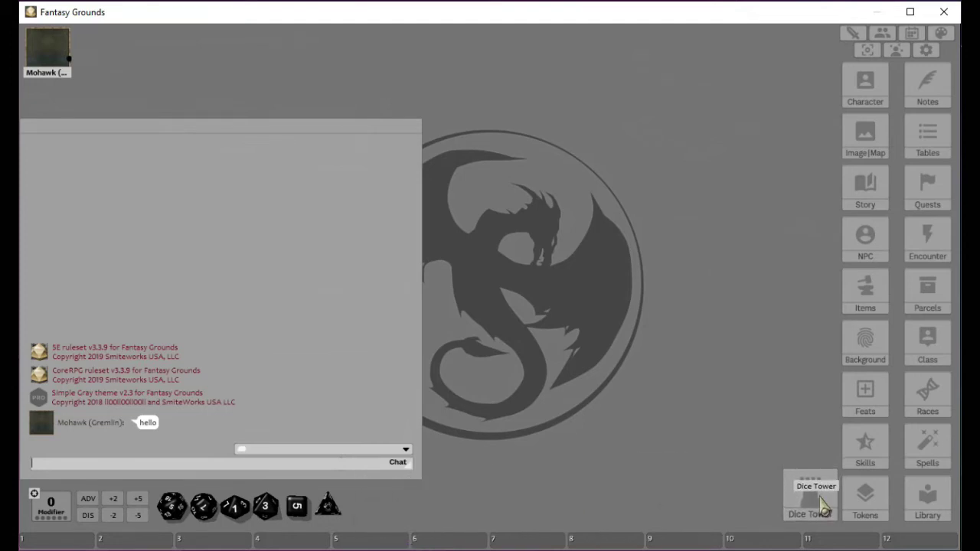
right_click(818, 503)
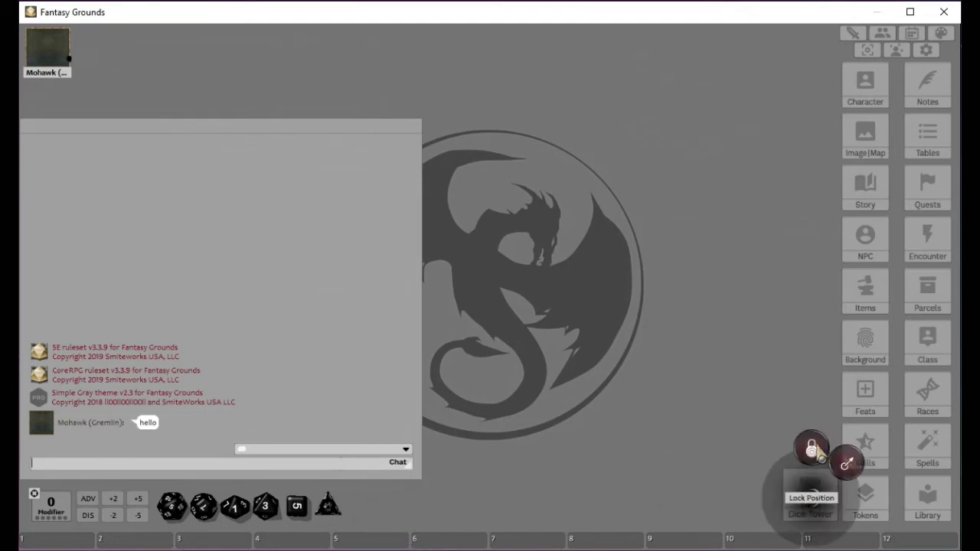
click(812, 450)
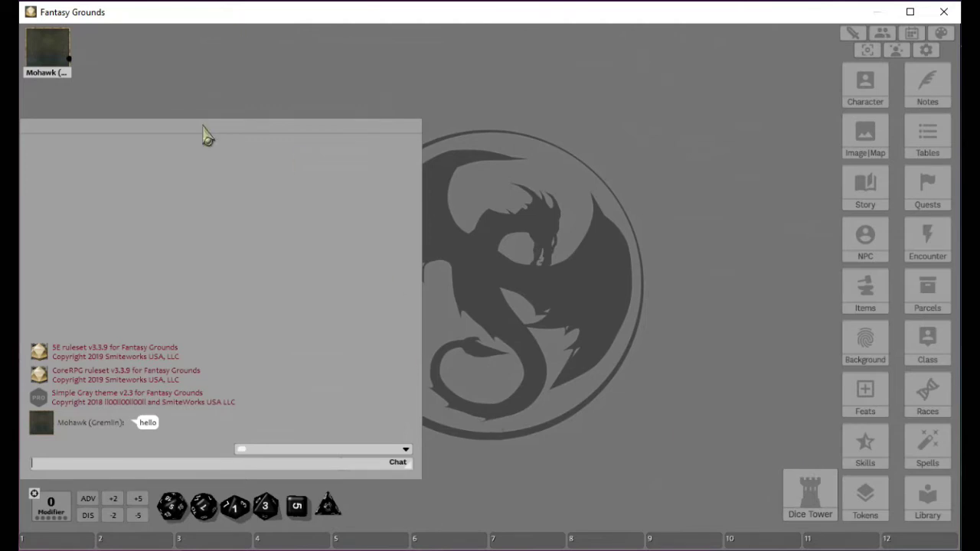
Unlock the chat window, shift it slightly higher above the dice, and lock its position
right_click(231, 187)
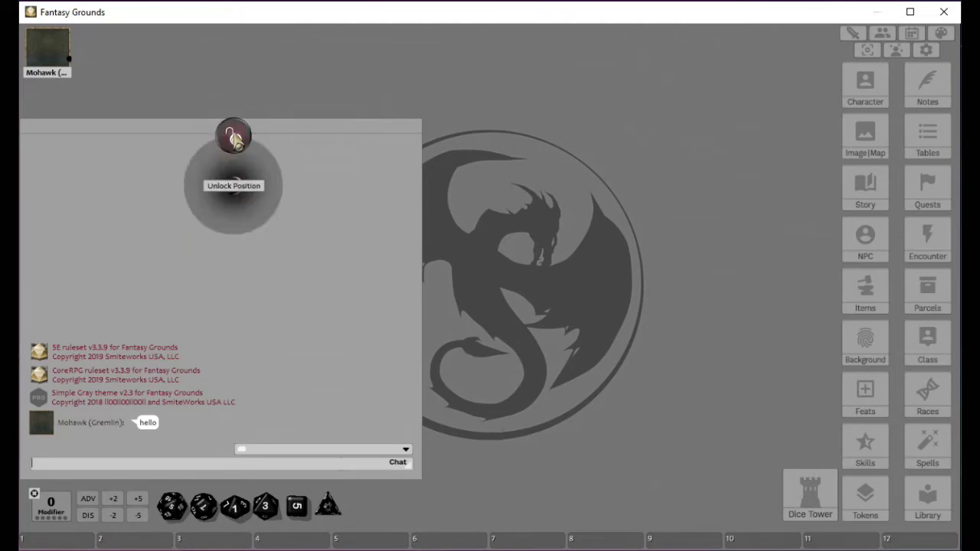
click(237, 141)
drag(200, 167, 201, 159)
right_click(199, 122)
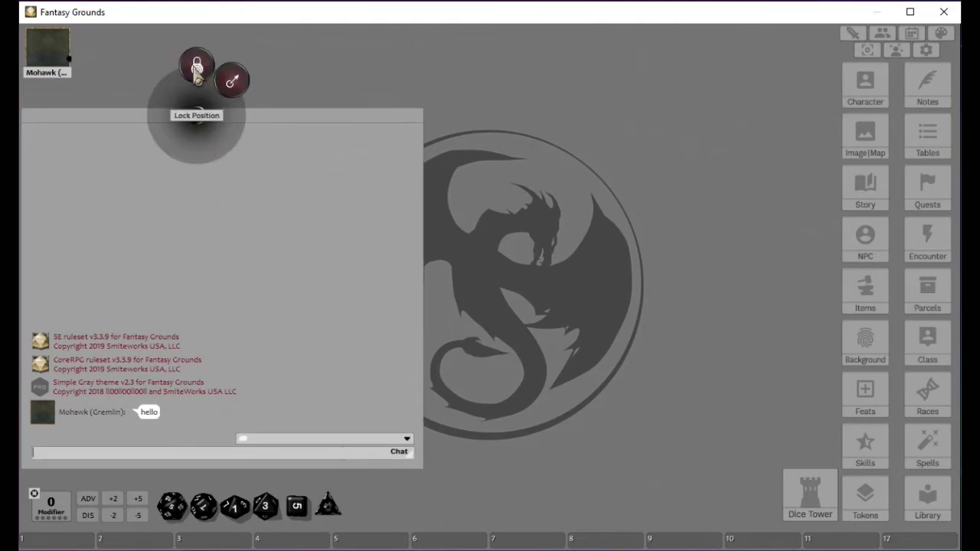
click(197, 67)
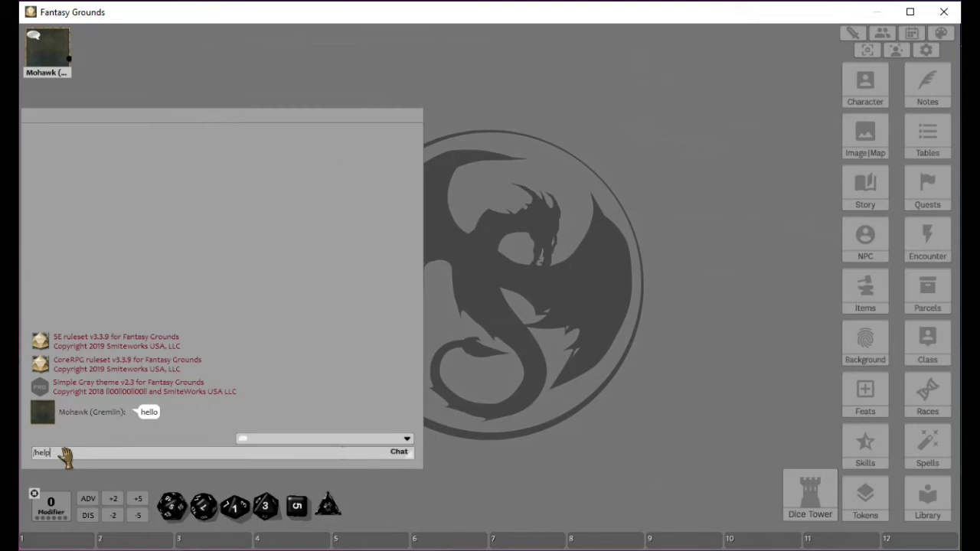
List the slash commands with /help in both the player's and the host's chat, and return to the player's window
key(Return)
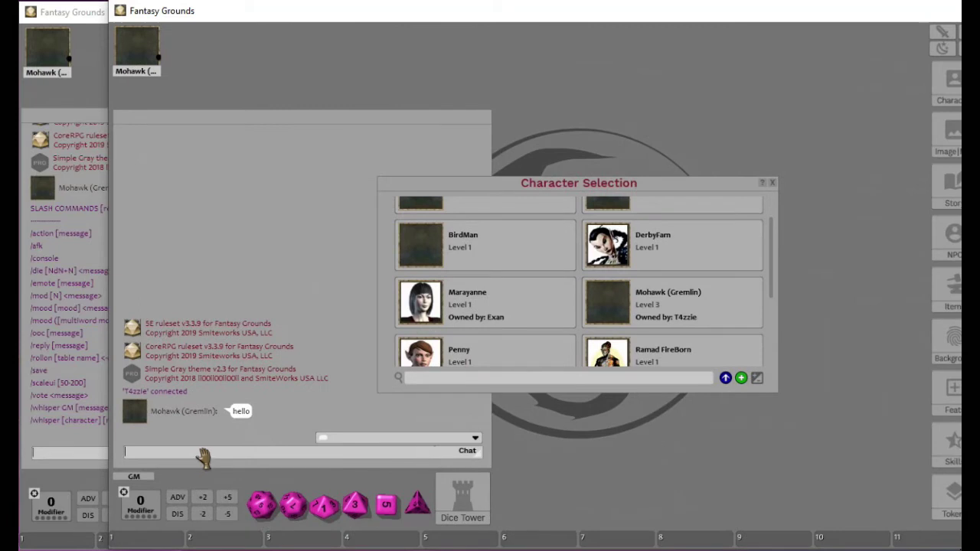
text(/)
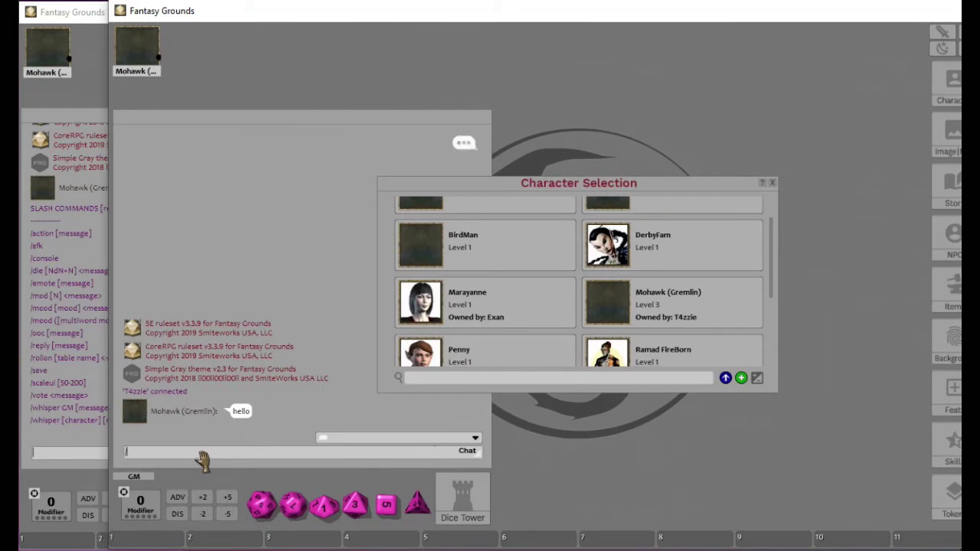
text(help)
key(Return)
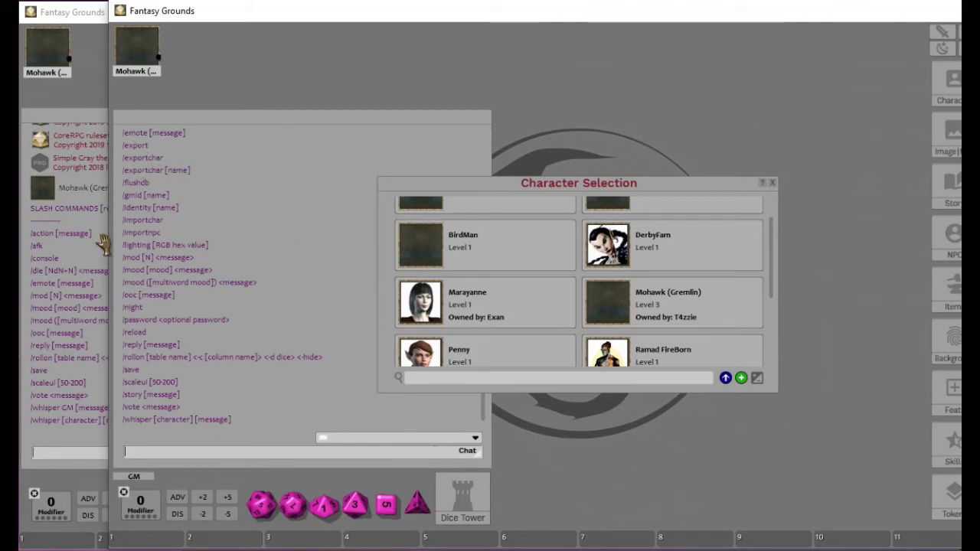
drag(376, 19, 666, 550)
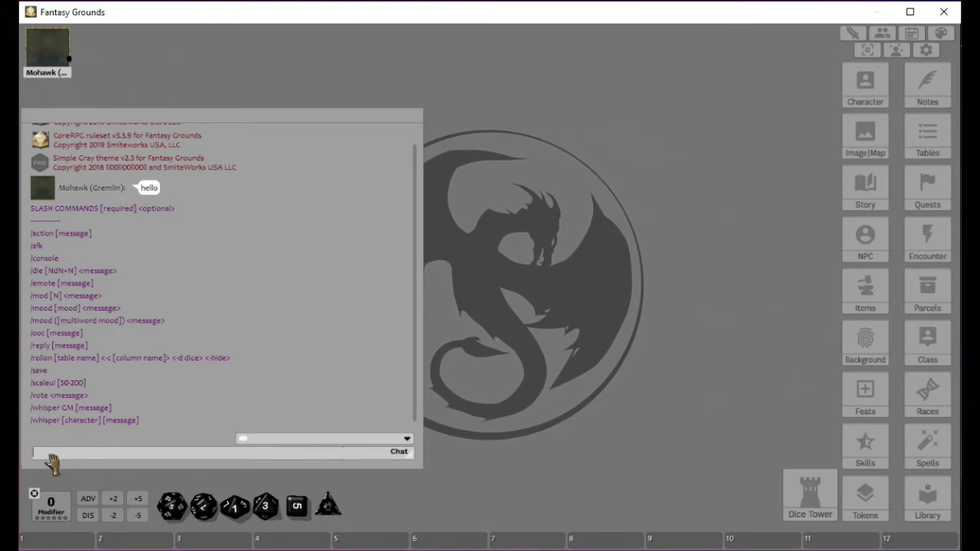
Use the /die chat command to roll 3d20 and a d20 labelled "Looking"
text(/die d20)
key(Return)
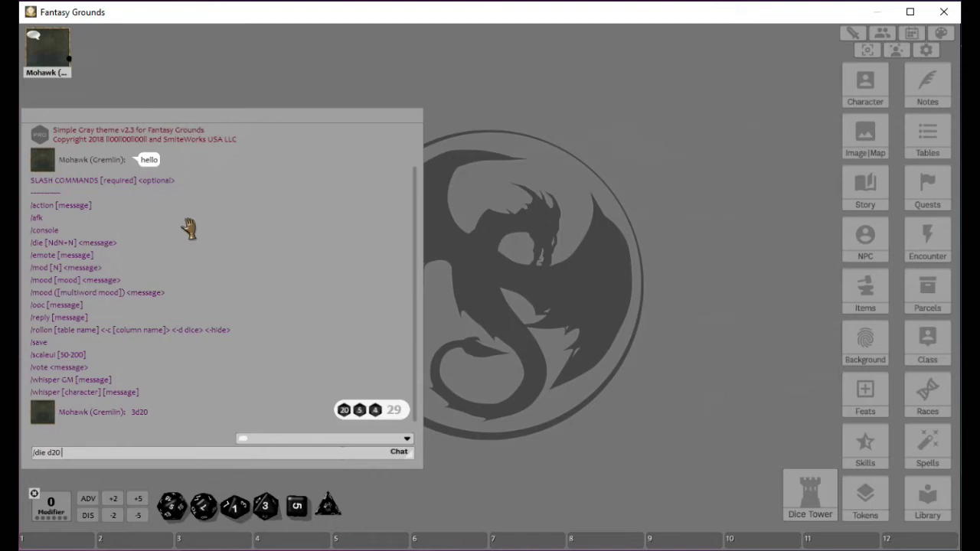
text(Looking)
key(Return)
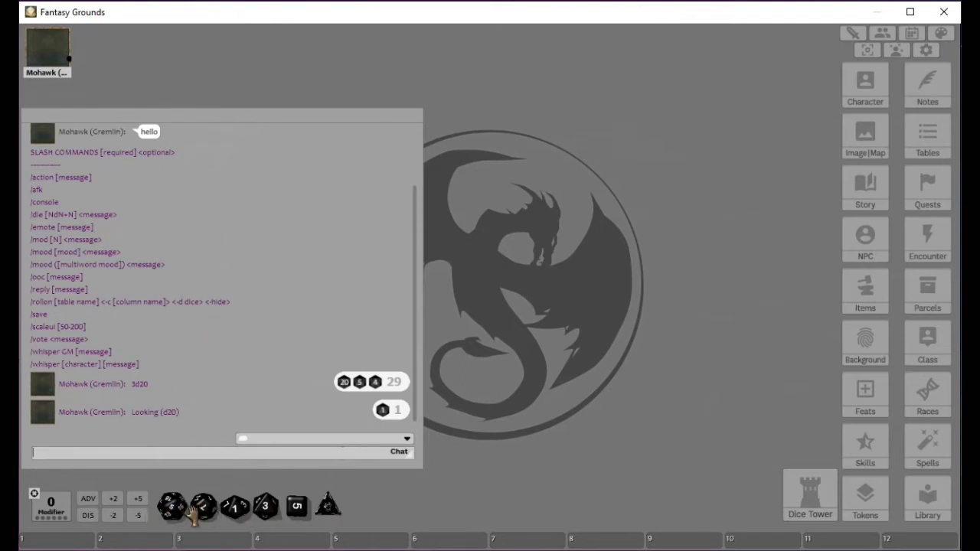
Throw a single d20 into the chat window, and throw two d20 dice together
drag(171, 507, 276, 191)
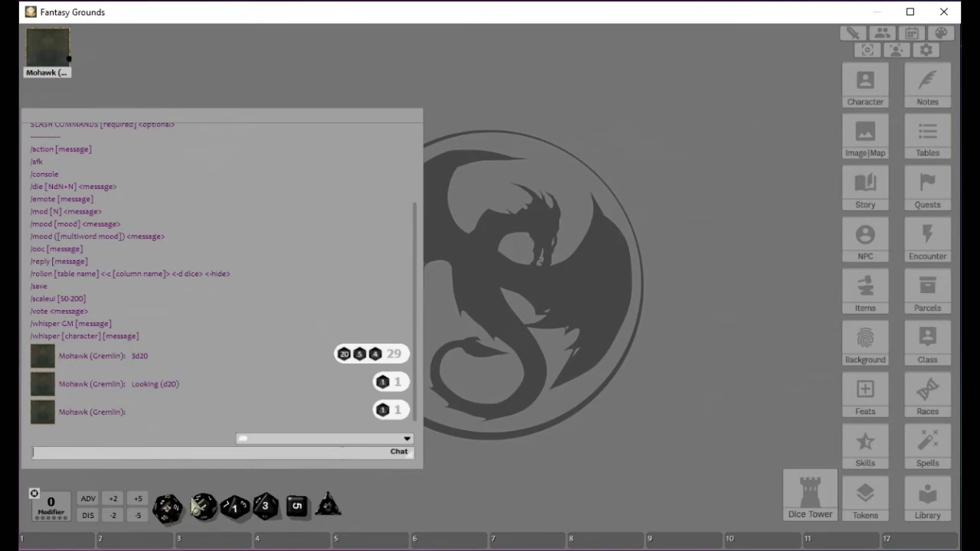
drag(171, 508, 196, 306)
scroll(196, 307, up, 1)
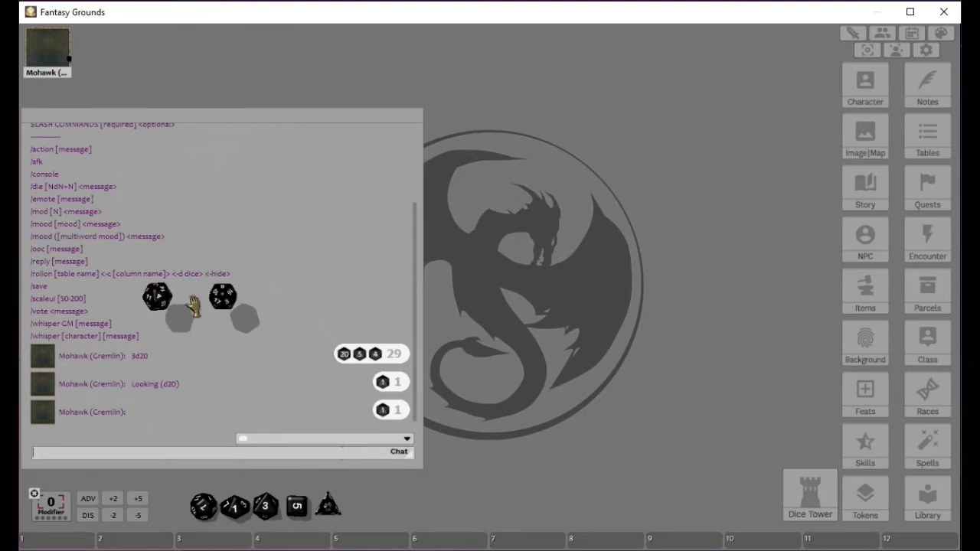
drag(195, 306, 212, 492)
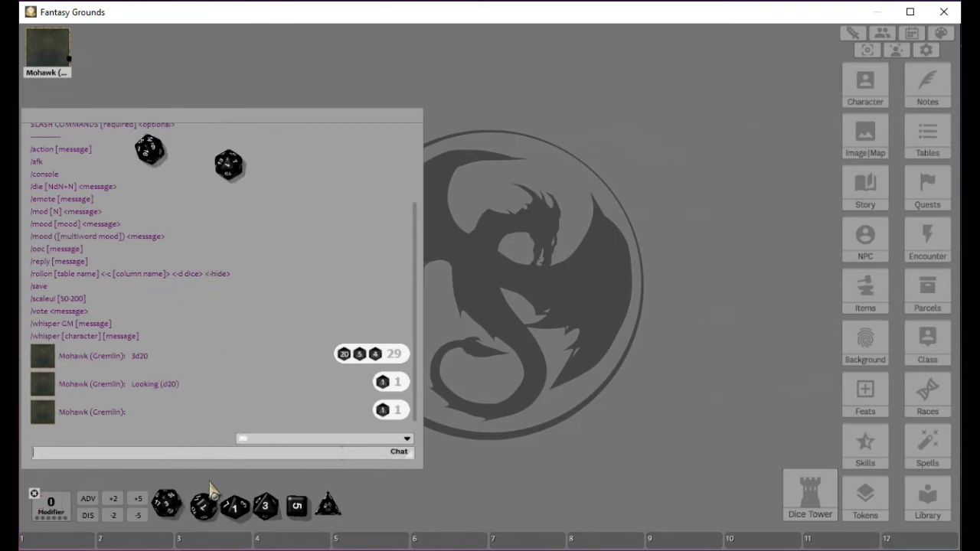
Roll 20 d20 dice at once using the d20's preset roll quantity
right_click(164, 501)
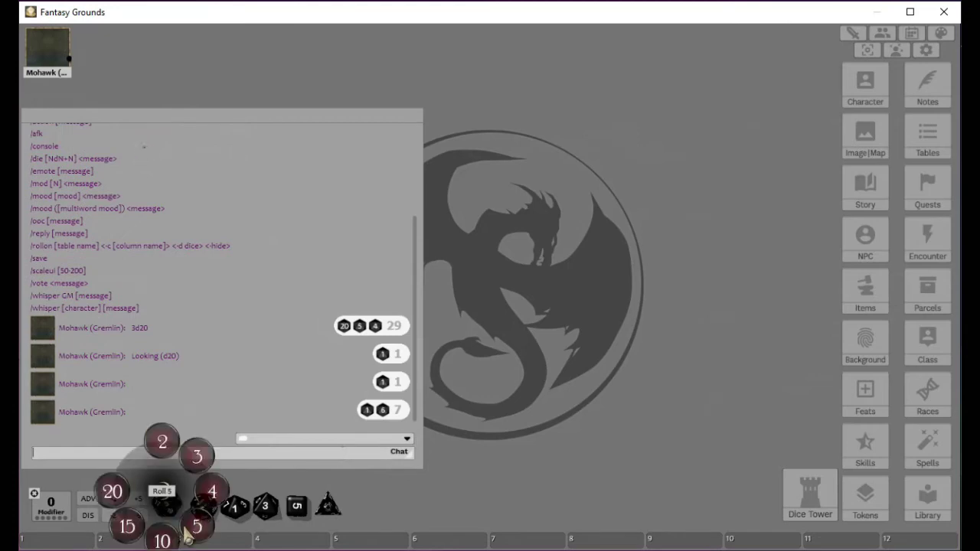
click(113, 498)
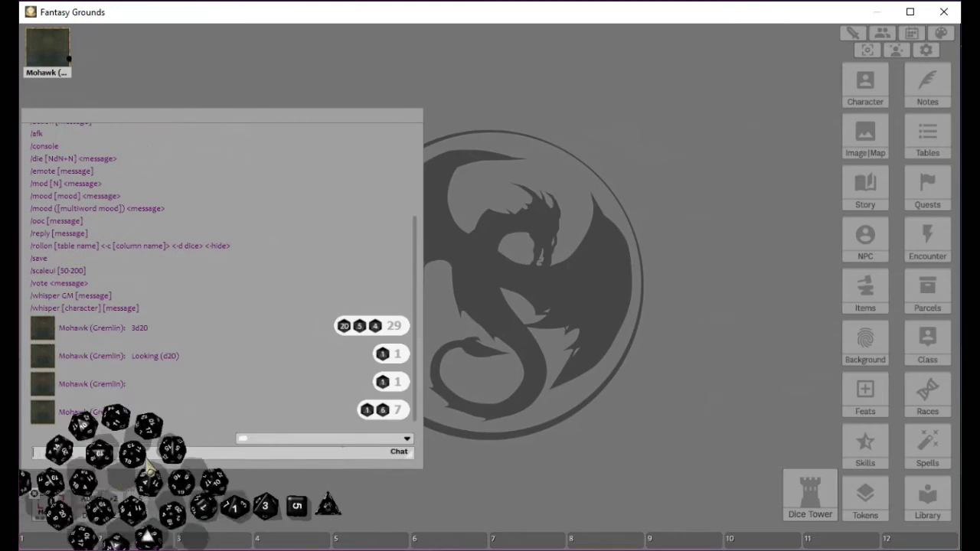
click(201, 296)
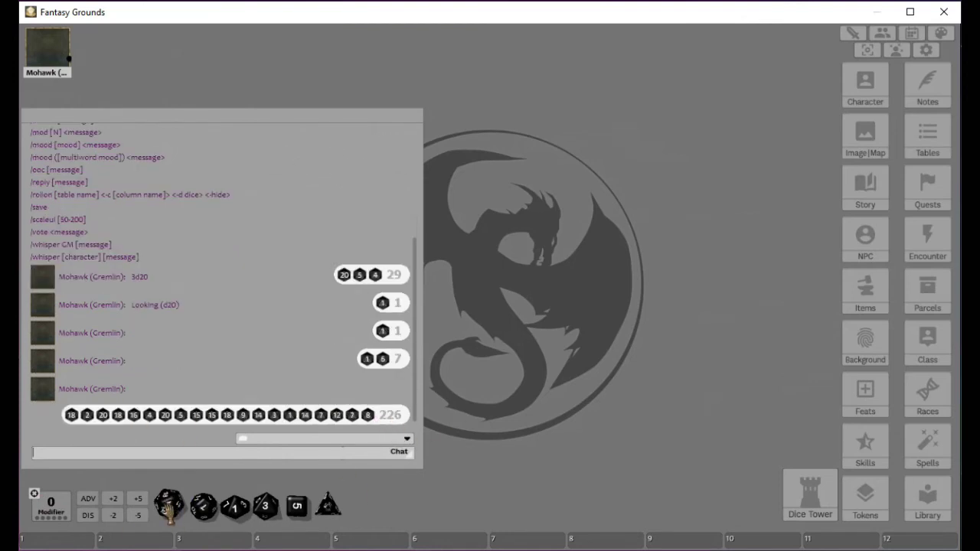
Pick up a d20, keep adding more d20 dice to the hand, and throw the whole group into the chat window
drag(168, 505, 221, 262)
right_click(222, 261)
right_click(222, 261)
right_click(222, 261)
right_click(222, 261)
right_click(222, 261)
right_click(222, 261)
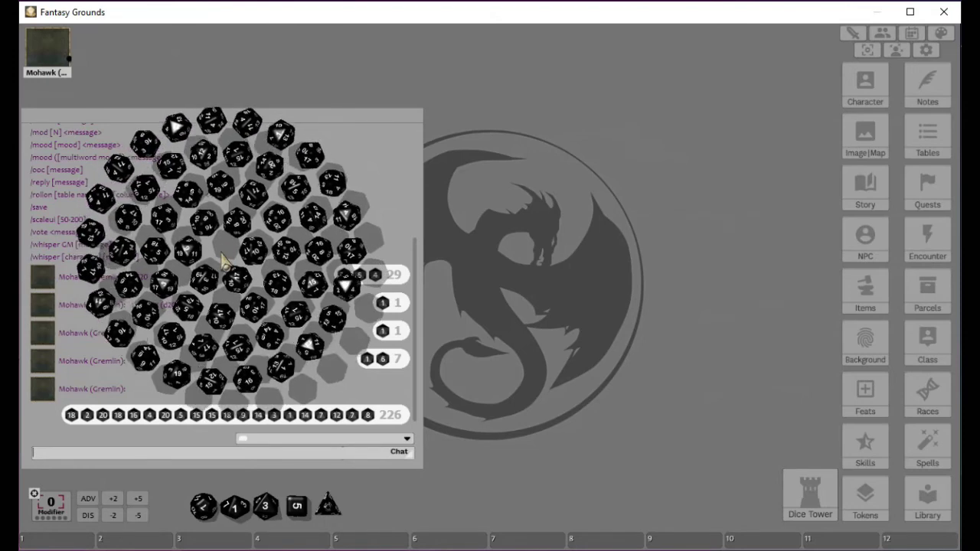
right_click(222, 261)
drag(222, 261, 253, 306)
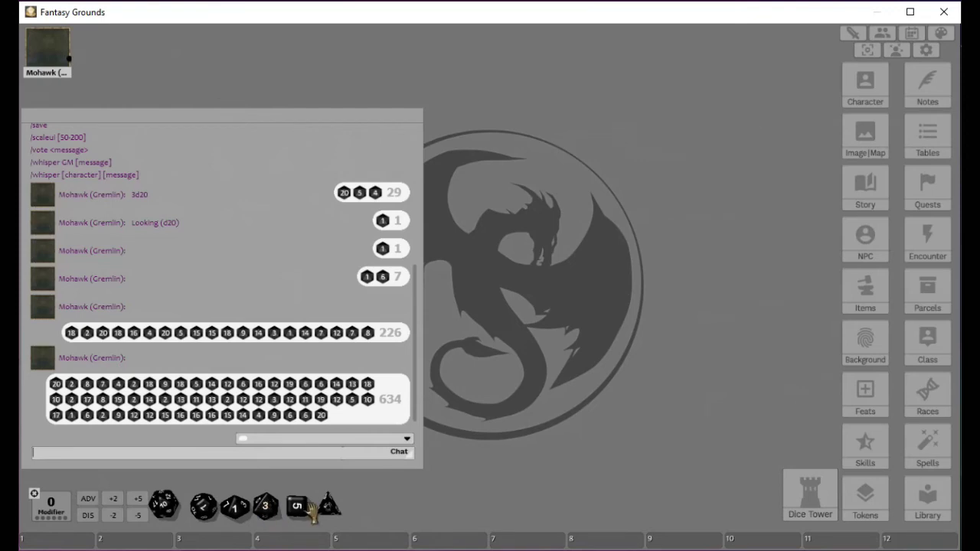
Roll the d4 and the d12 into the chat, and scatter the d4, d6, d8 and d10 around the tabletop
drag(328, 506, 352, 454)
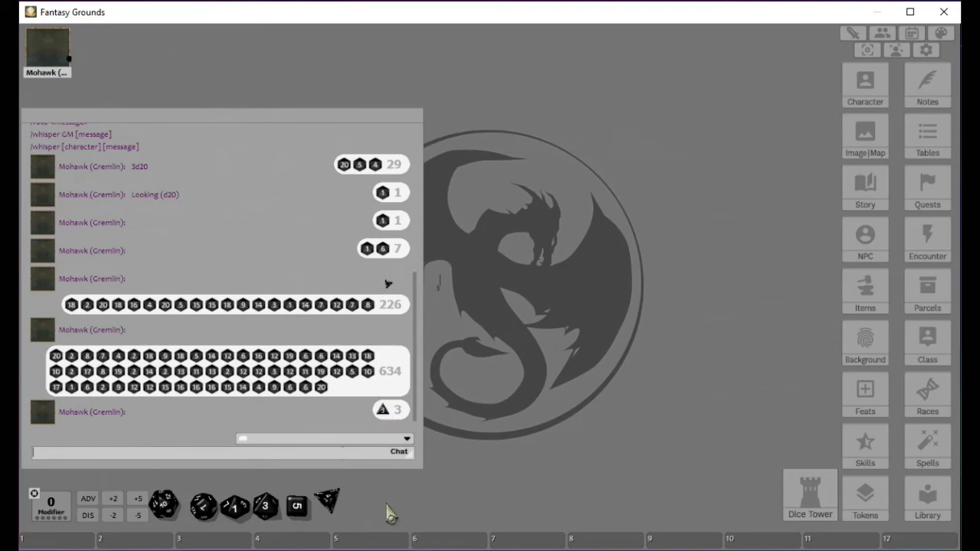
drag(333, 499, 517, 303)
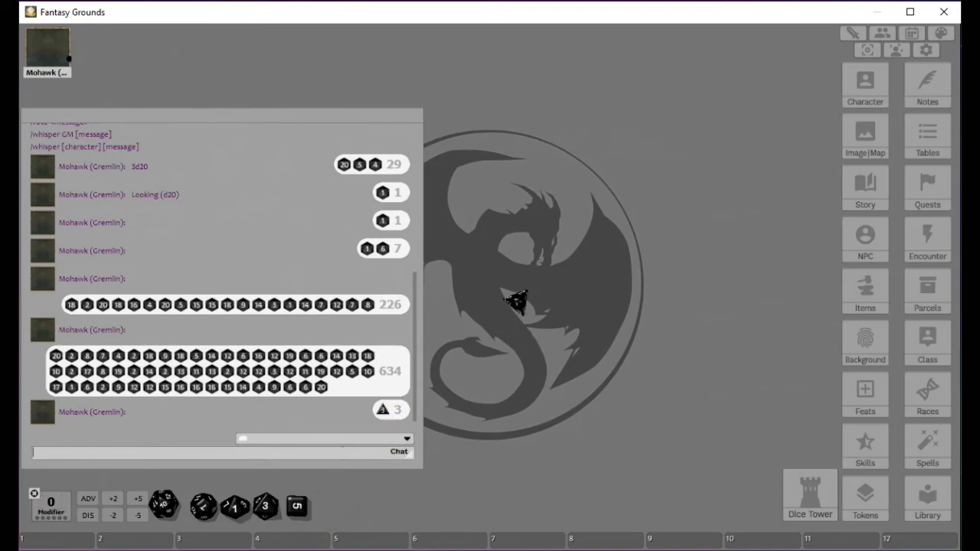
drag(295, 497, 919, 58)
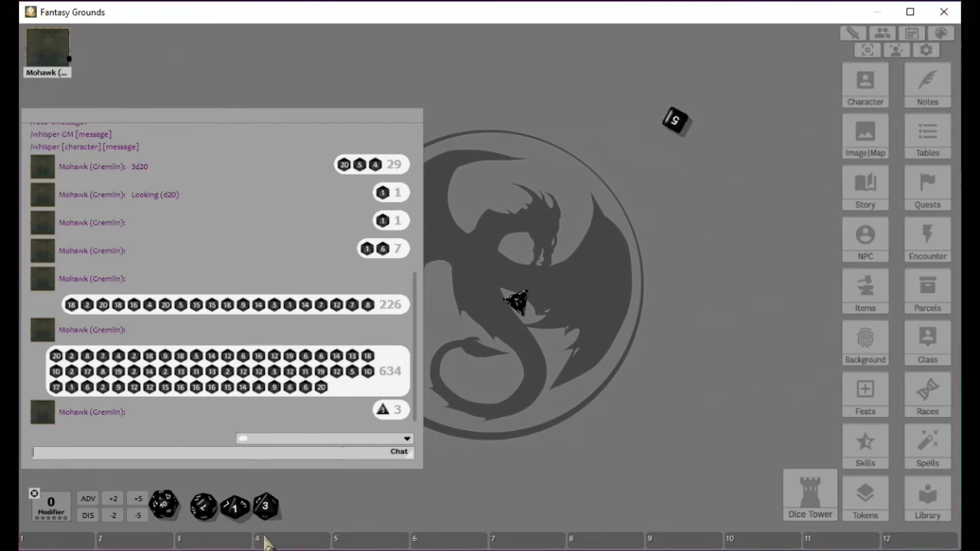
drag(268, 507, 429, 482)
drag(235, 507, 229, 107)
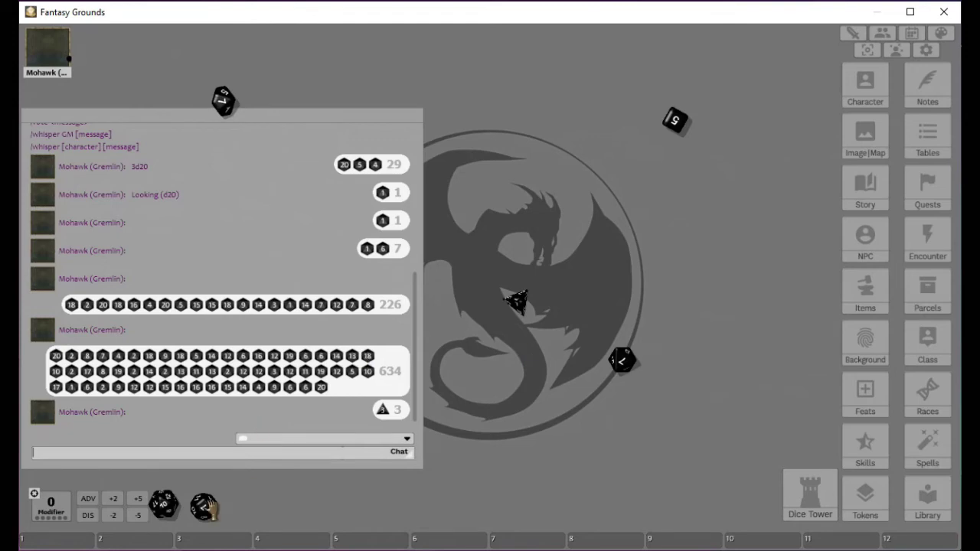
drag(208, 507, 702, 367)
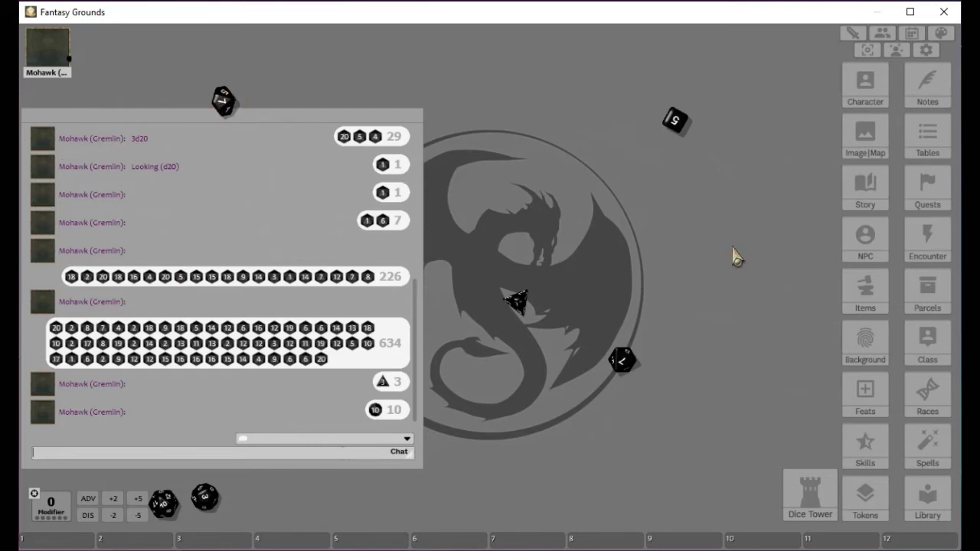
Move the d10 back beside the d12 and reset all dice to their default row
drag(225, 101, 233, 522)
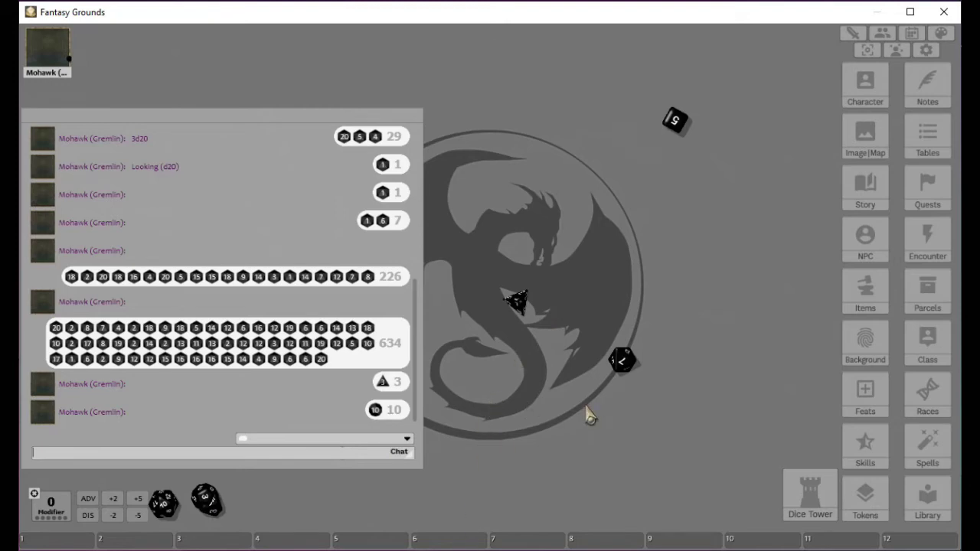
right_click(554, 404)
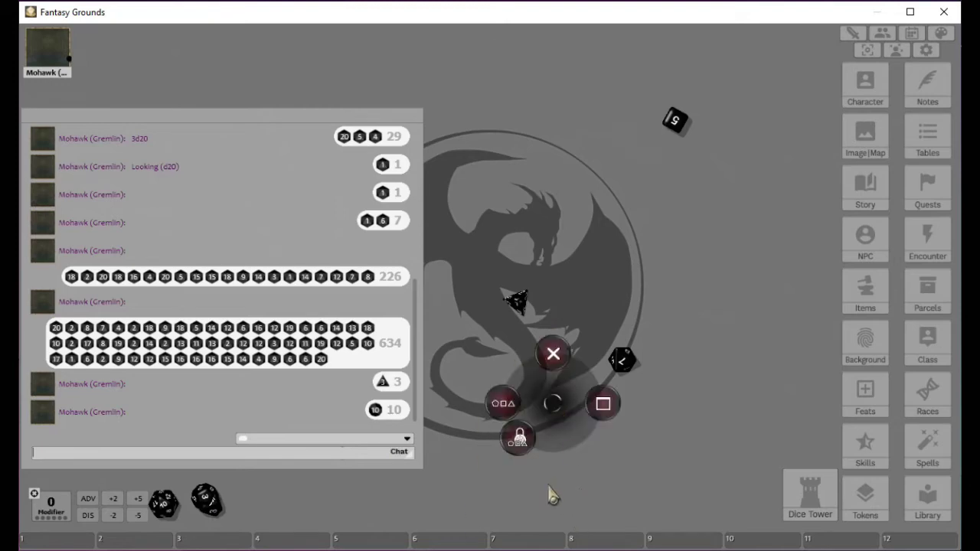
click(502, 403)
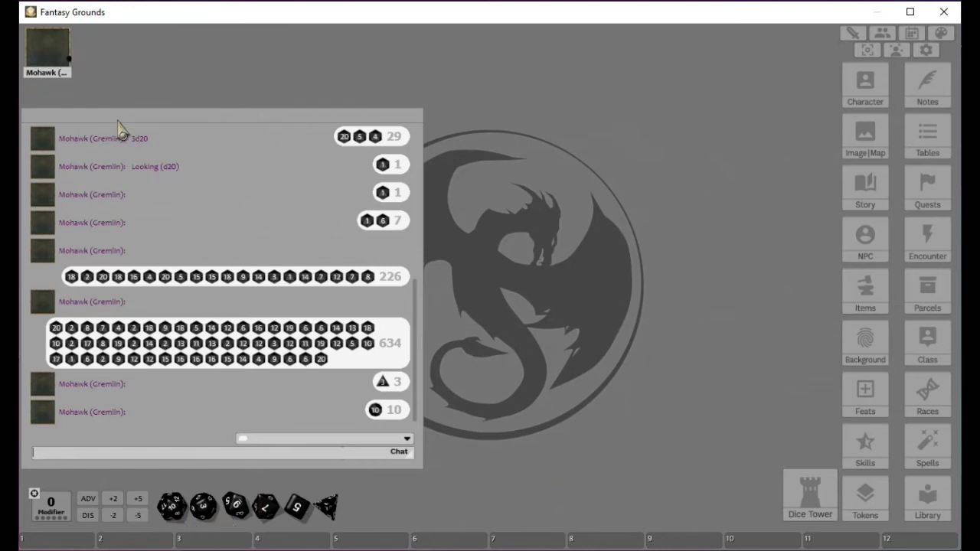
right_click(478, 388)
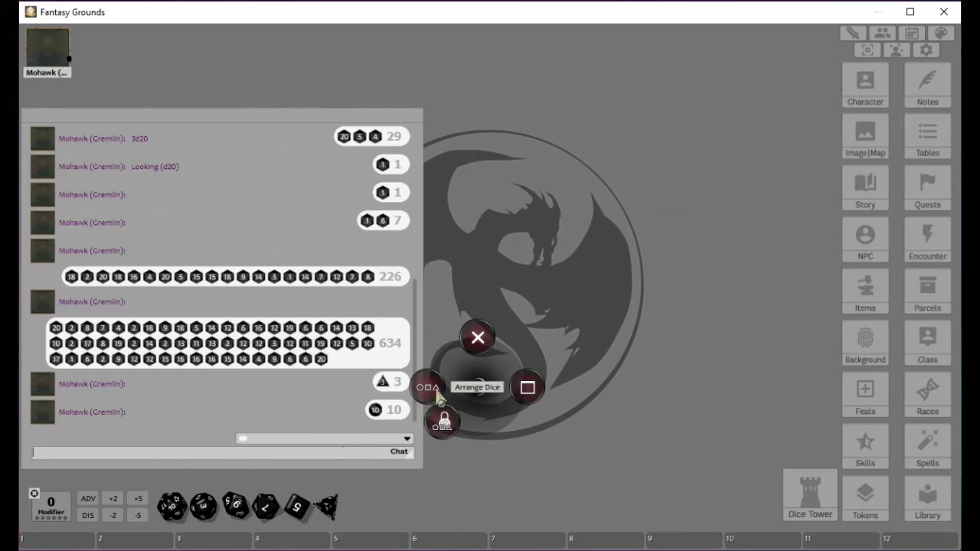
click(574, 464)
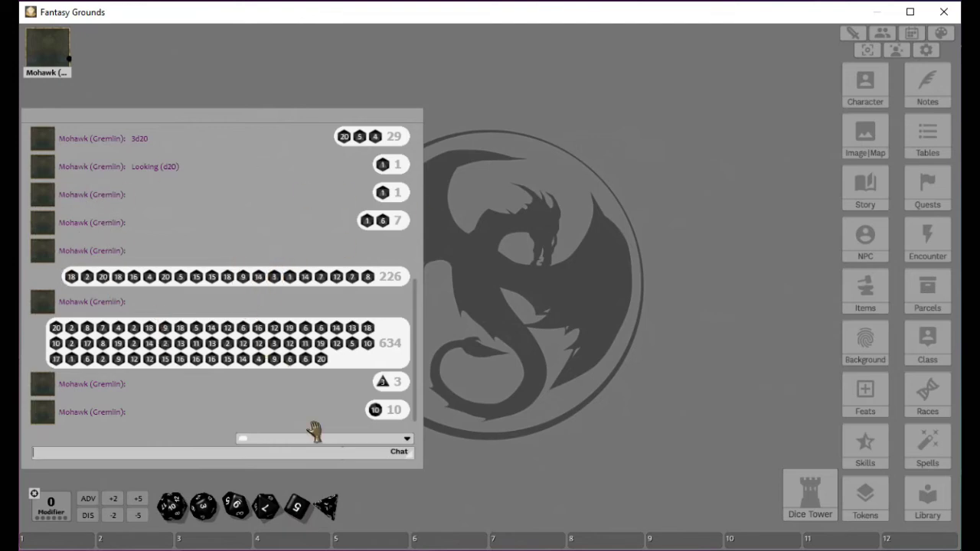
right_click(203, 506)
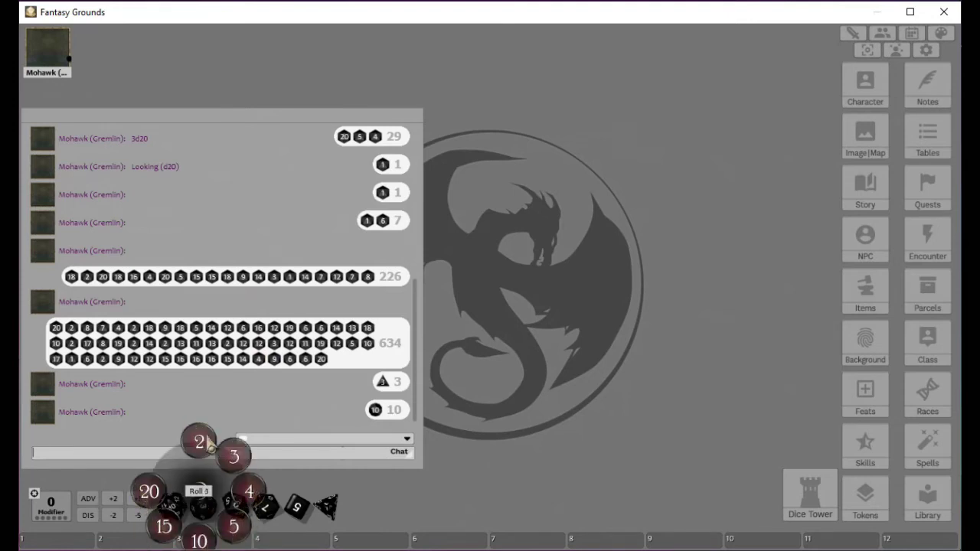
click(449, 484)
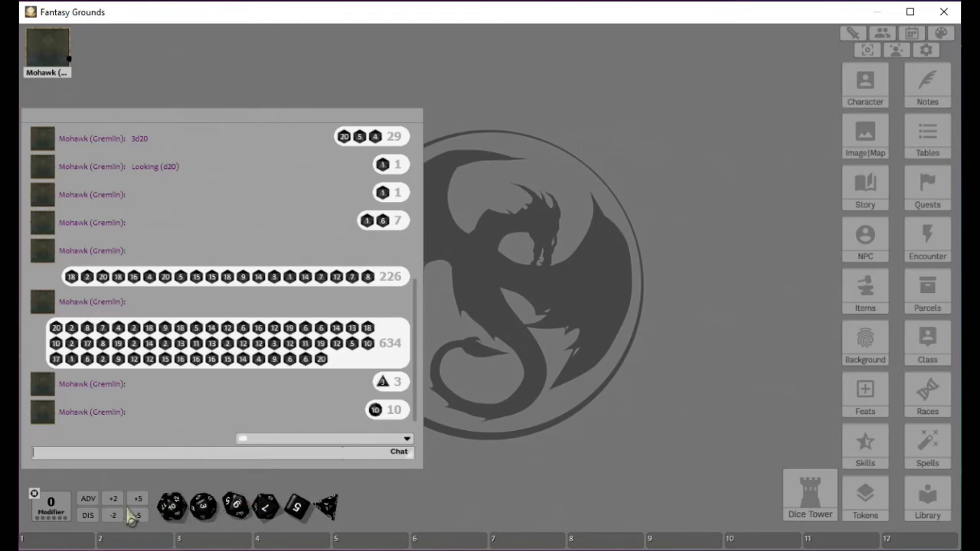
Roll the d10 as percentile dice into the chat window, and repeat the percentile roll with the d10 moved slightly out of its row
right_click(236, 506)
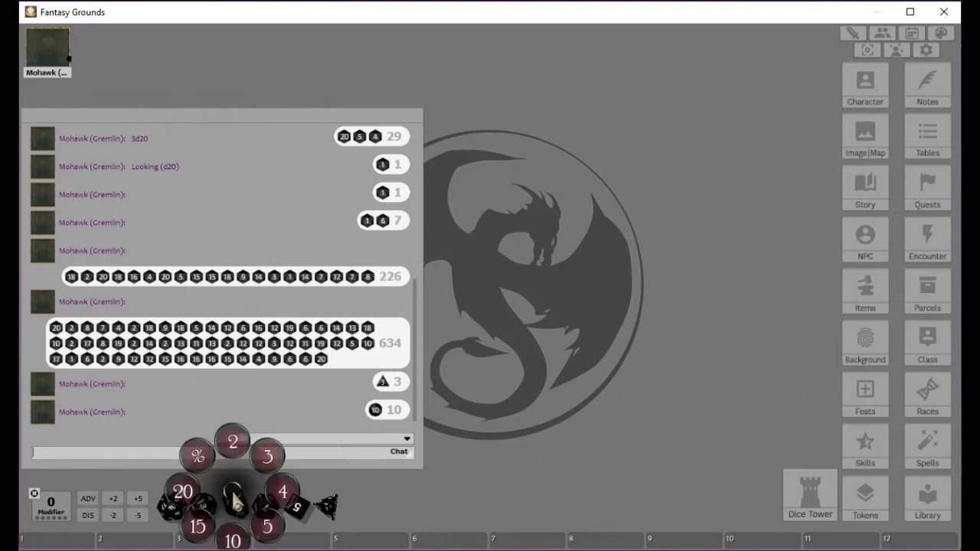
click(198, 457)
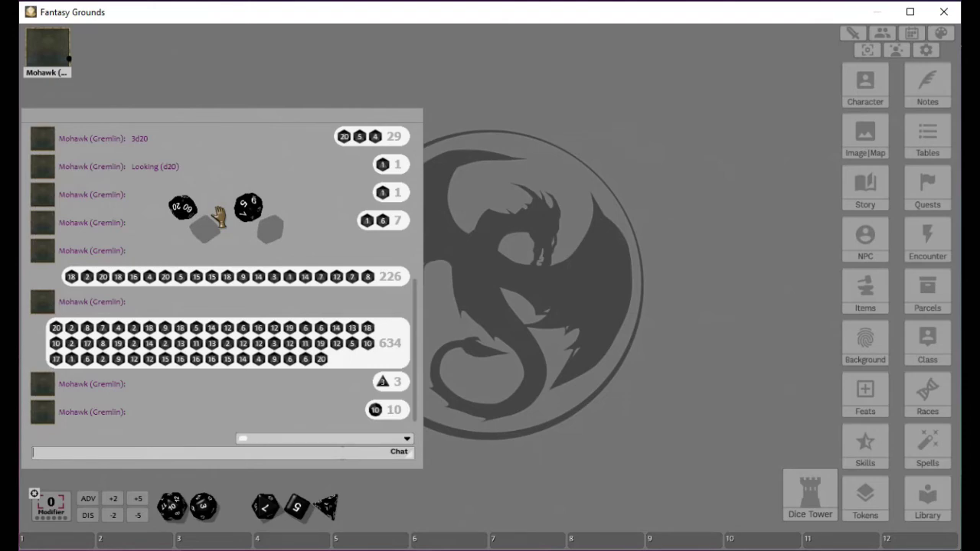
drag(220, 217, 275, 219)
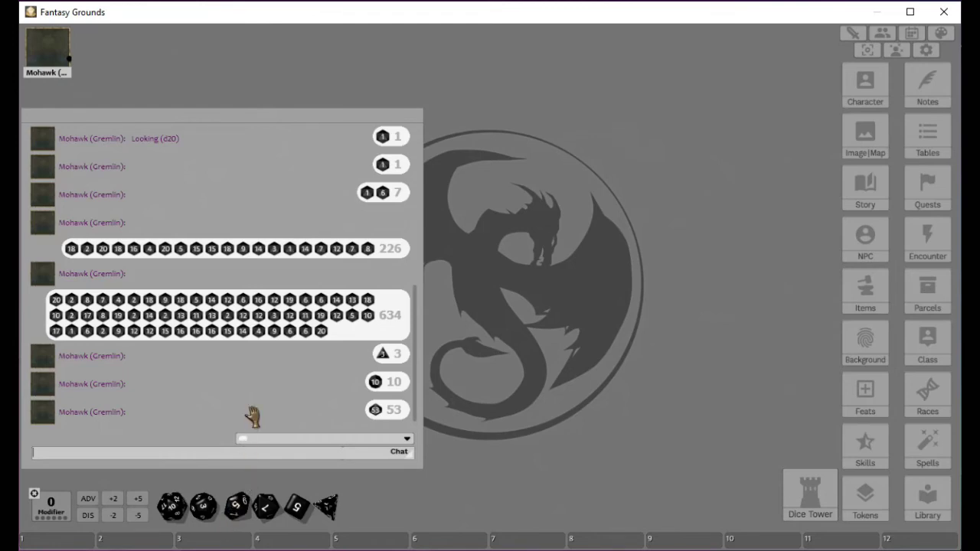
drag(237, 513, 220, 487)
right_click(220, 486)
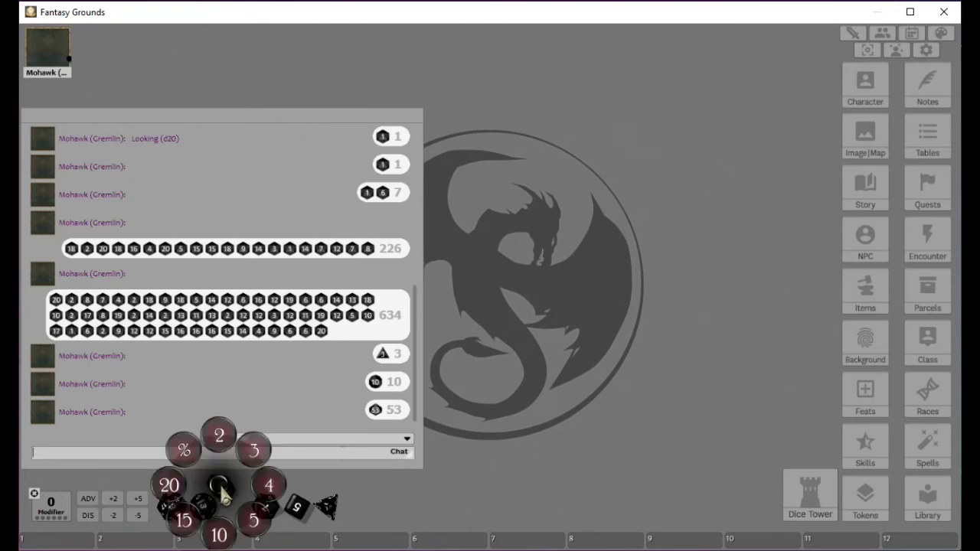
click(186, 450)
click(242, 413)
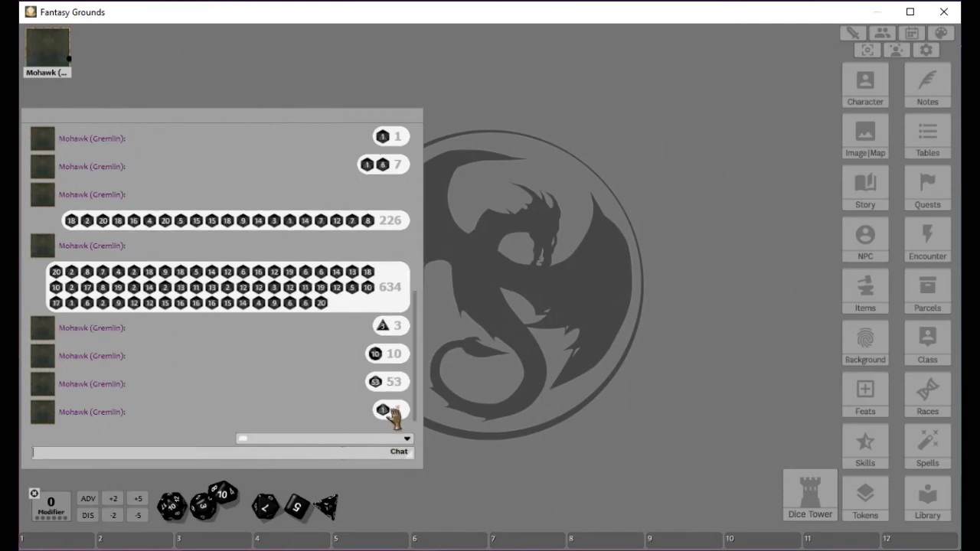
scroll(181, 230, up, 2)
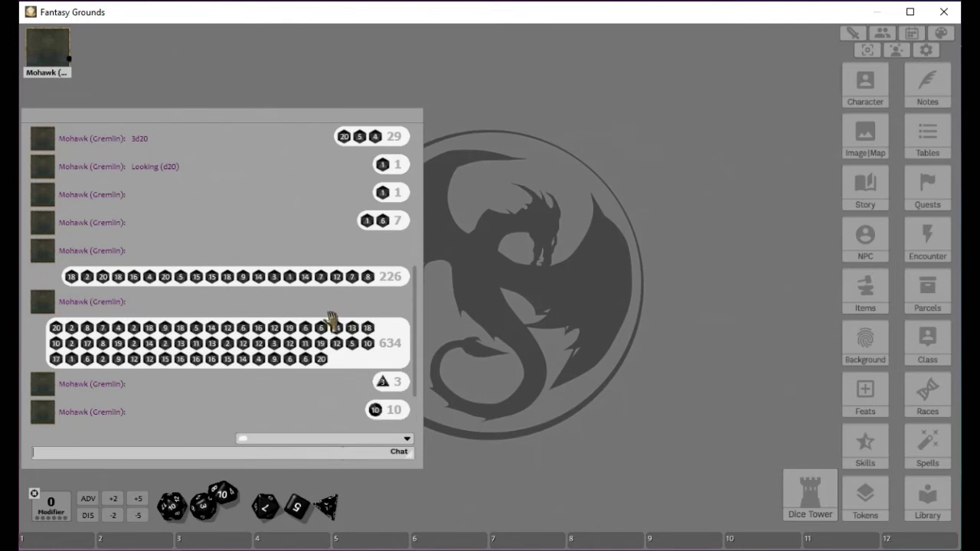
scroll(330, 320, down, 2)
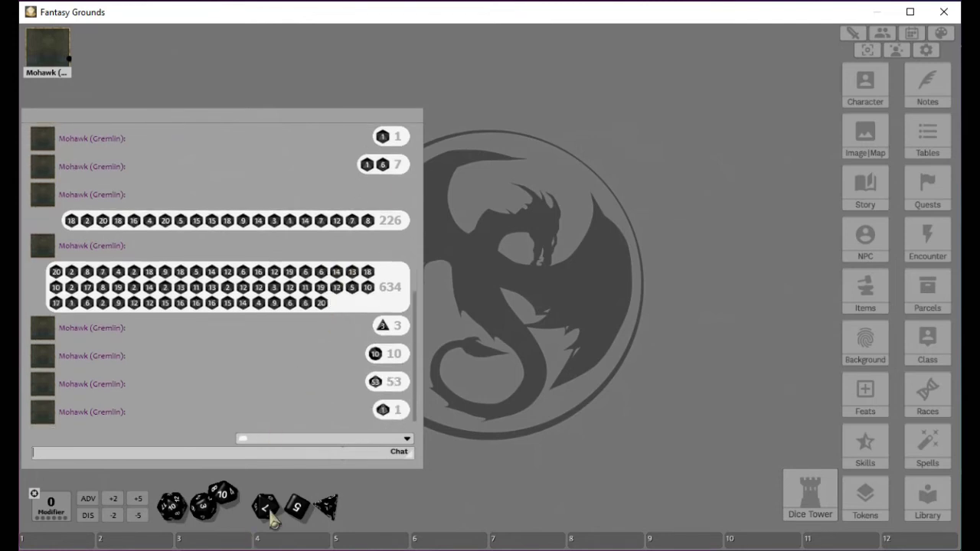
Move the d10 up to the chat window's edge and arrange all dice back in their default row
drag(225, 496, 228, 470)
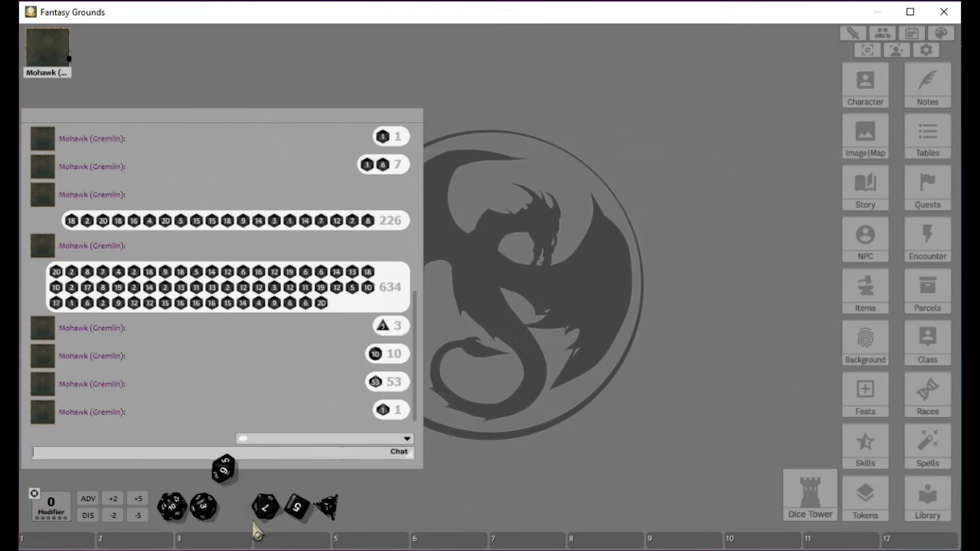
right_click(431, 467)
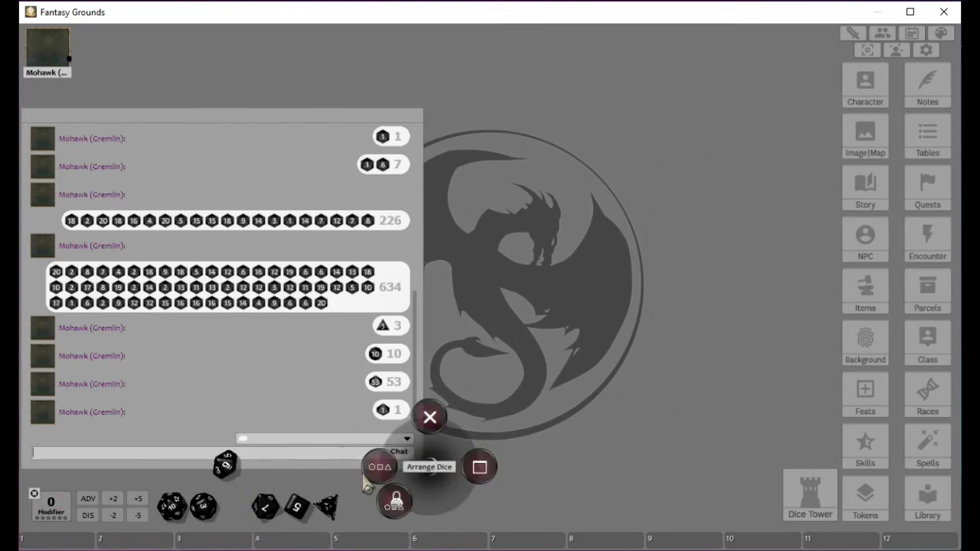
click(378, 467)
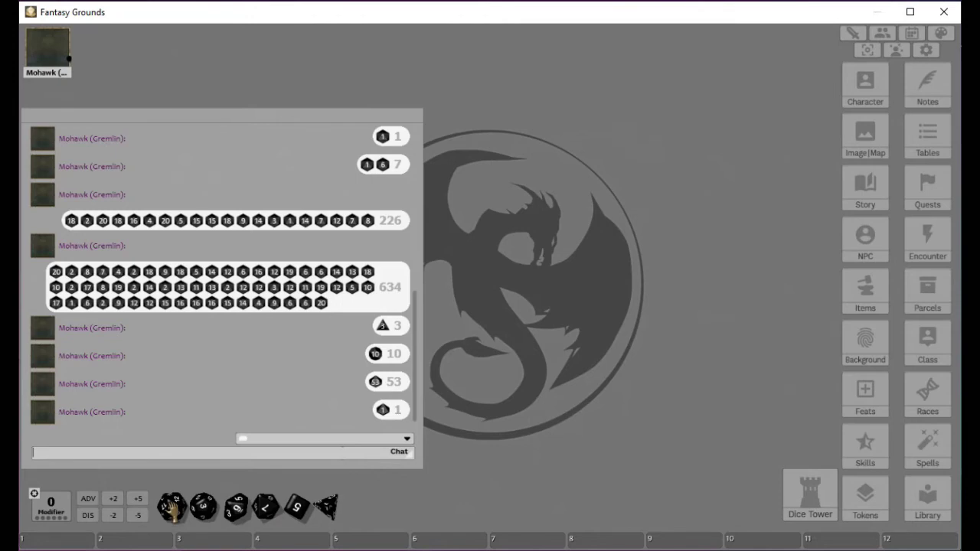
Throw two d20 together into the chat, plus a d20 roll with advantage and another with disadvantage
drag(172, 509, 219, 405)
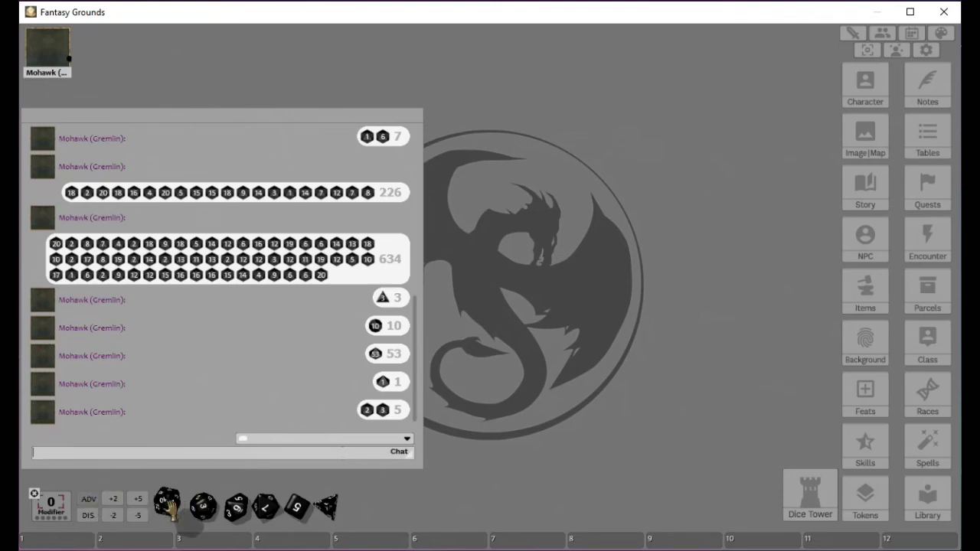
drag(162, 520, 219, 393)
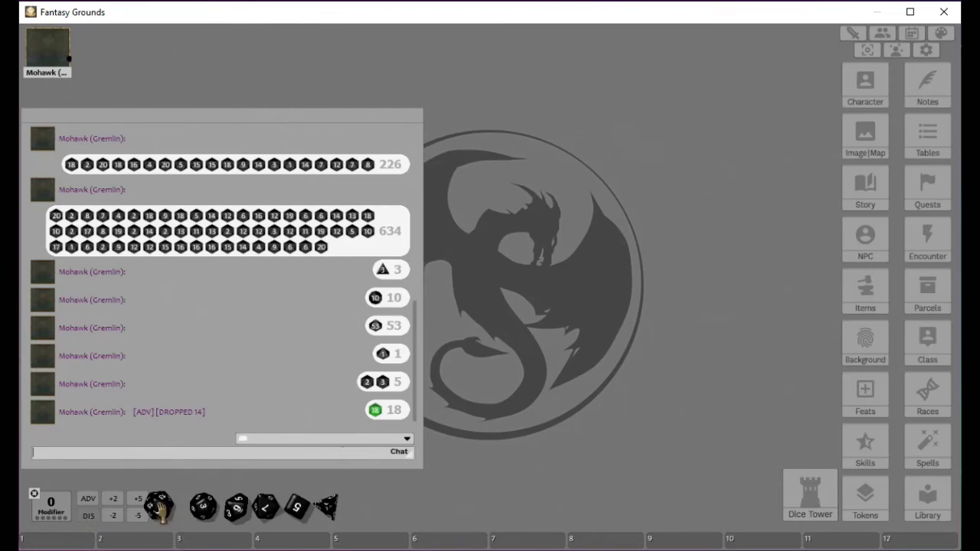
drag(159, 505, 205, 434)
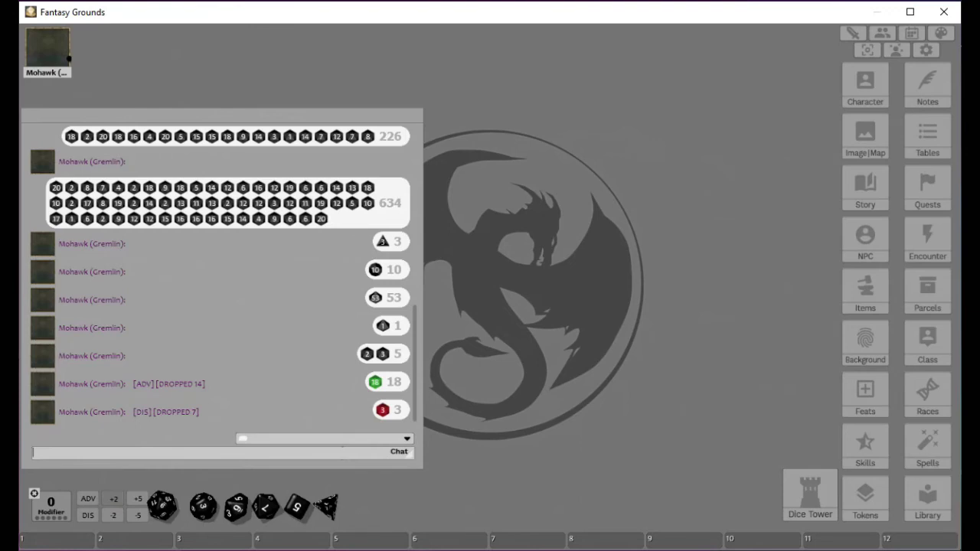
Roll the d4 into the chat with modifiers of +2, -2, +15 and -23, and put it back beside the d6
drag(326, 506, 222, 417)
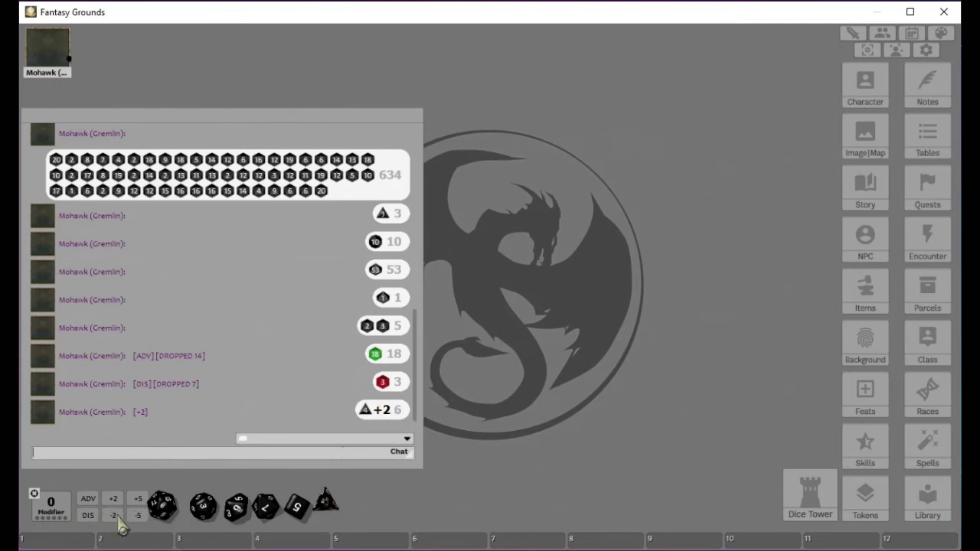
drag(329, 502, 244, 322)
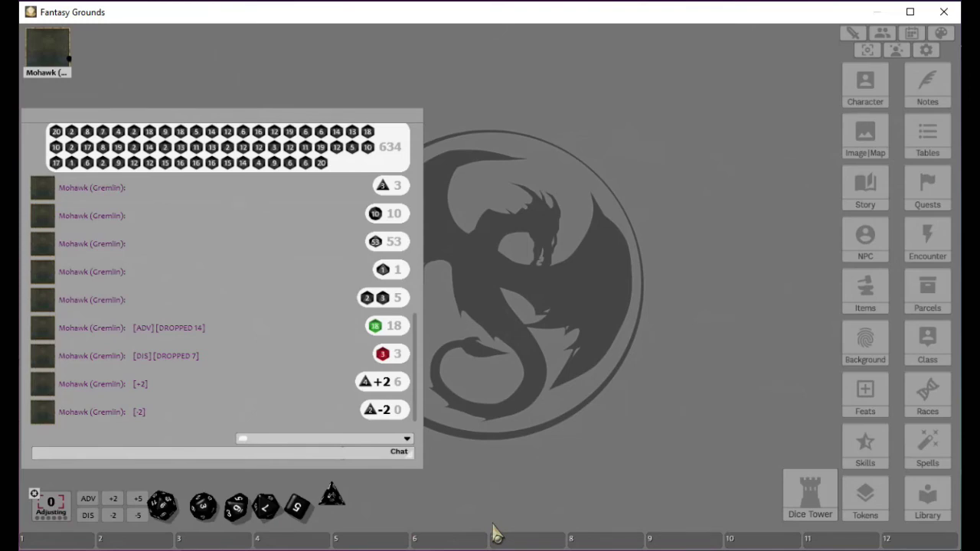
drag(332, 492, 256, 290)
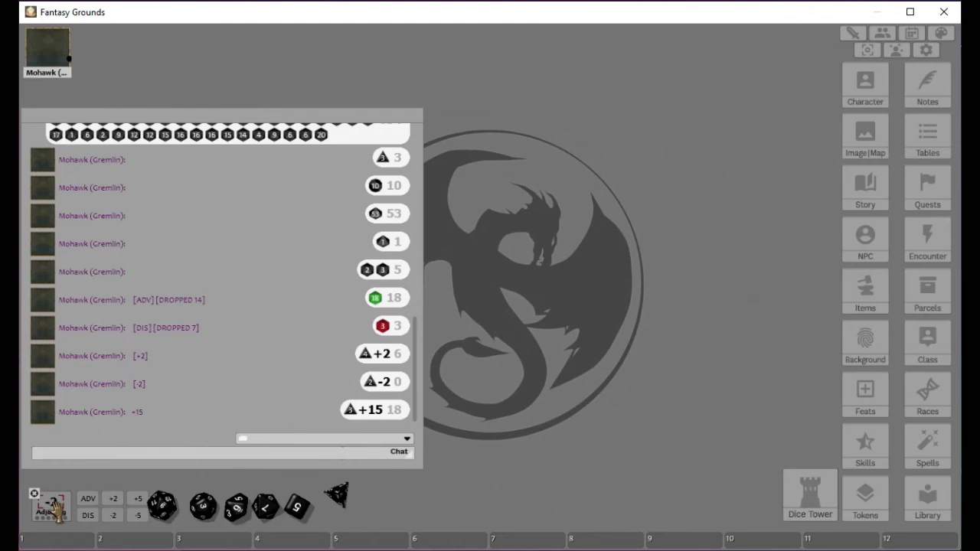
drag(338, 494, 233, 238)
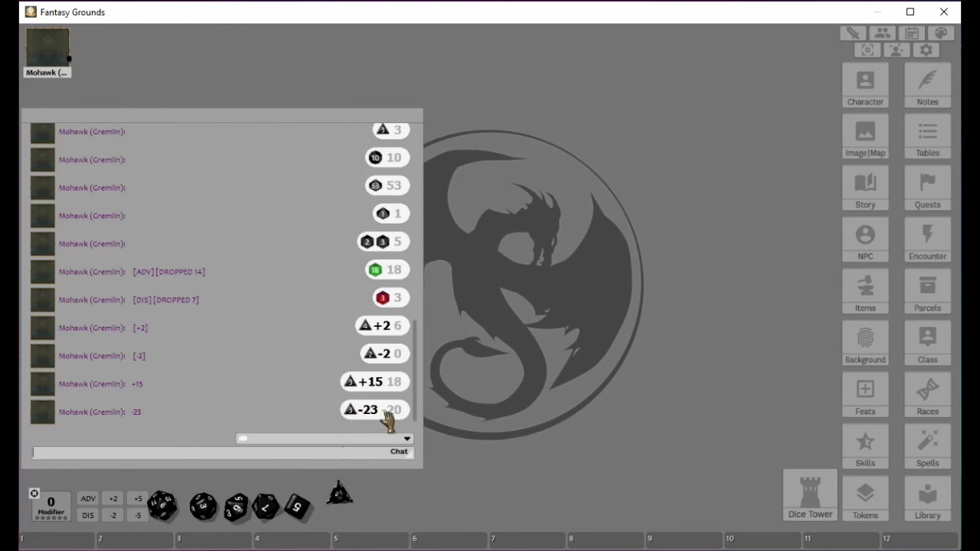
mouse_move(339, 494)
mouse_down()
mouse_move(328, 511)
mouse_move(337, 507)
mouse_up()
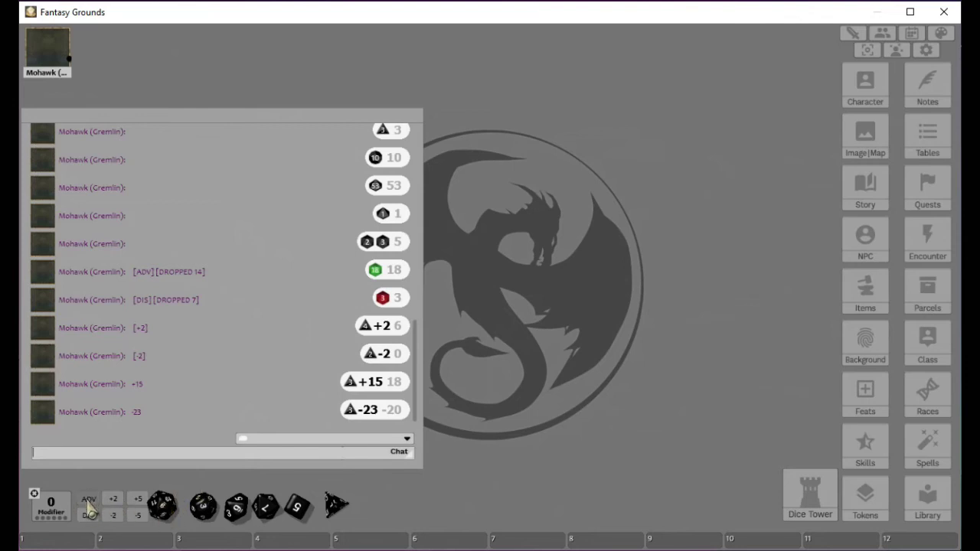
Roll the d20 with advantage into the chat and arrange all dice back in their default row
drag(163, 505, 84, 460)
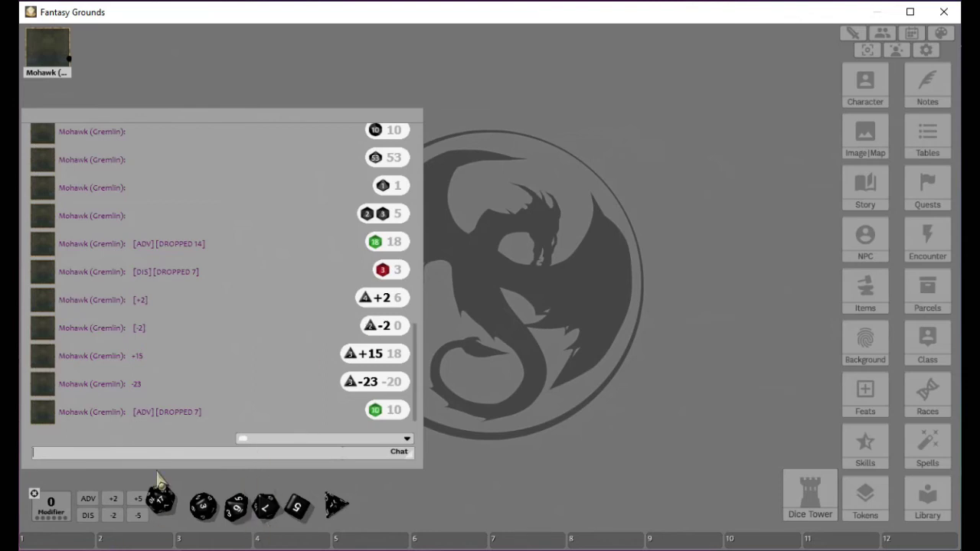
right_click(411, 507)
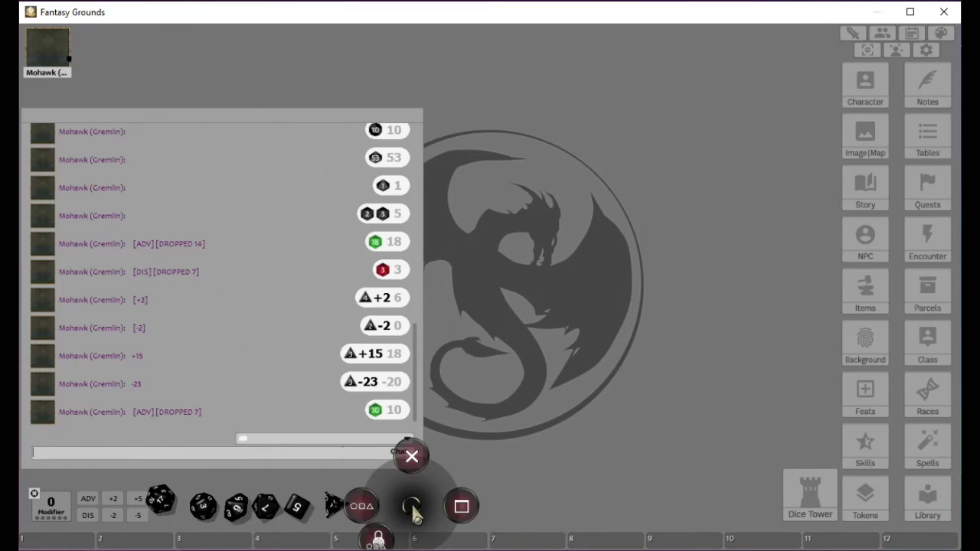
click(365, 513)
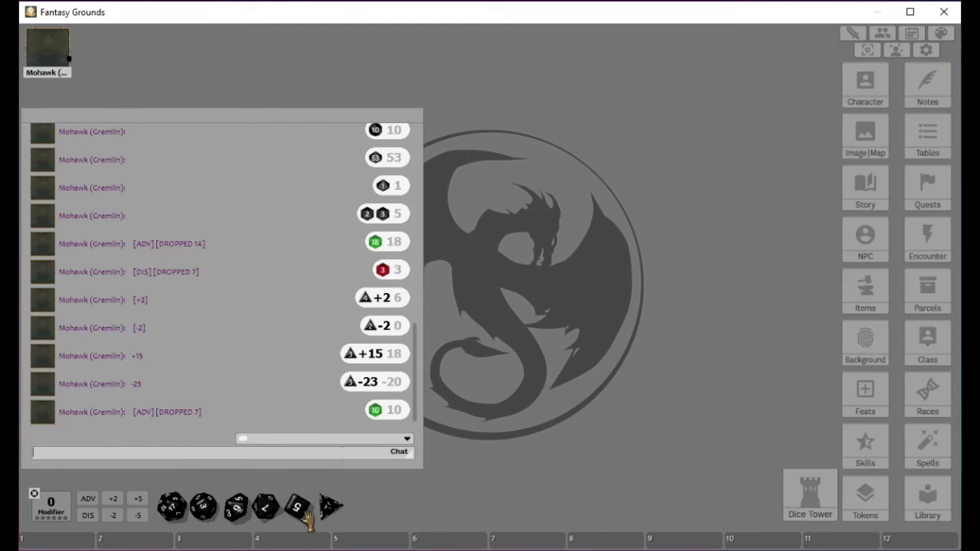
Gather four d6 in the hand and throw them into the chat, and repeat the four-dice roll
drag(297, 507, 236, 291)
right_click(247, 370)
right_click(247, 371)
right_click(250, 367)
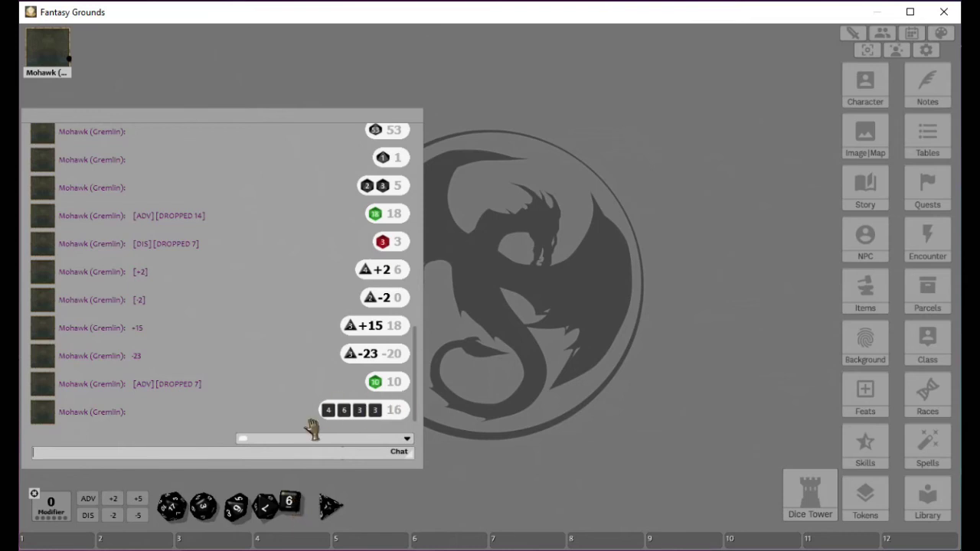
drag(294, 502, 264, 371)
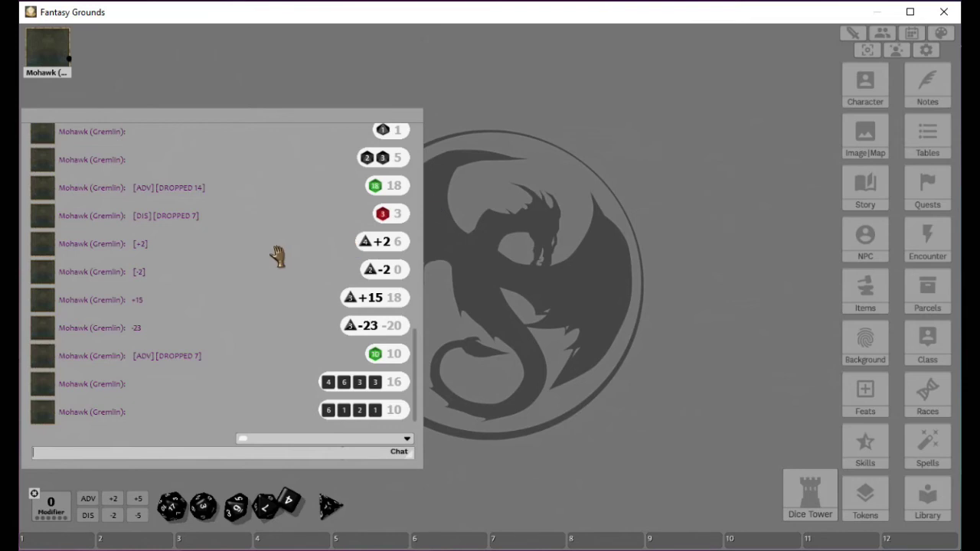
Store a group of four d6 in hotkey slot 1 and label the slot 4d6
drag(293, 510, 65, 539)
right_click(169, 345)
right_click(169, 344)
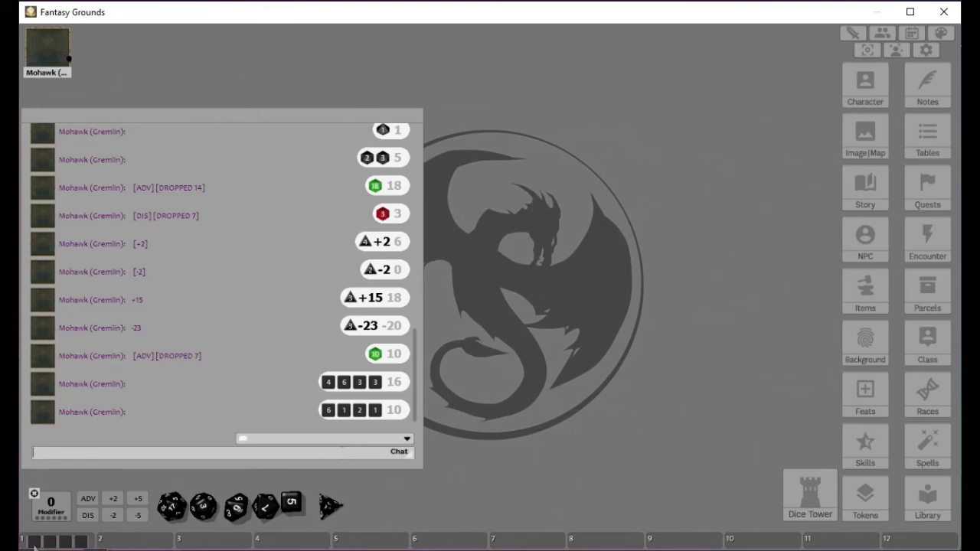
right_click(55, 539)
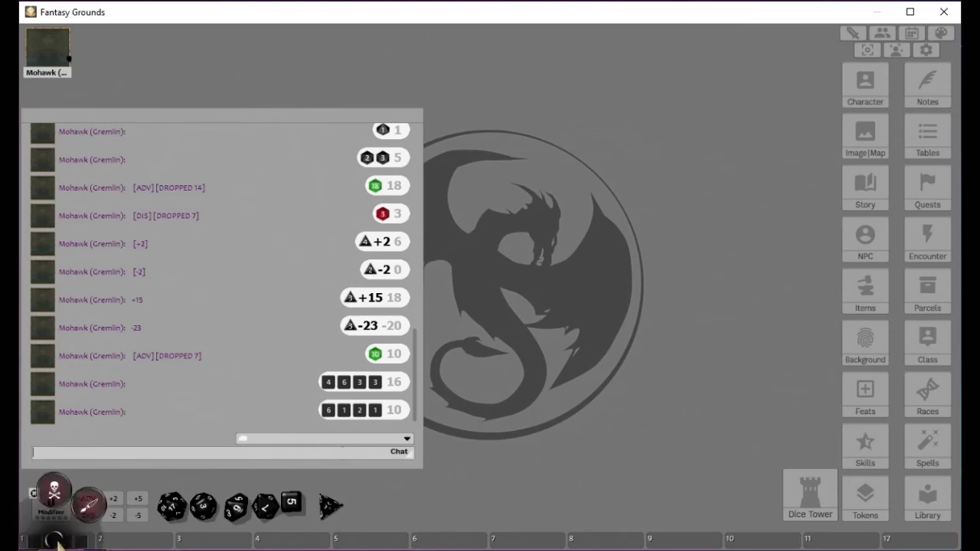
click(89, 507)
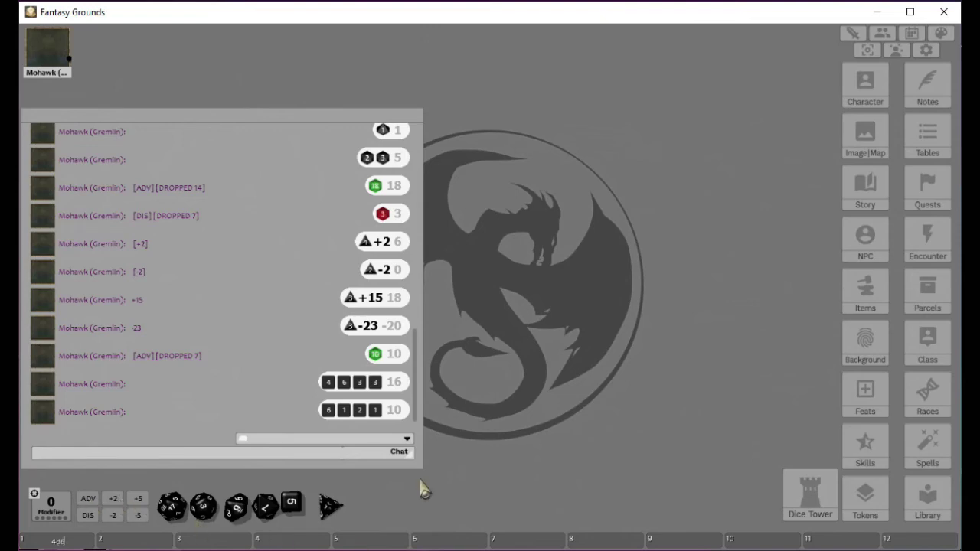
text(4d6)
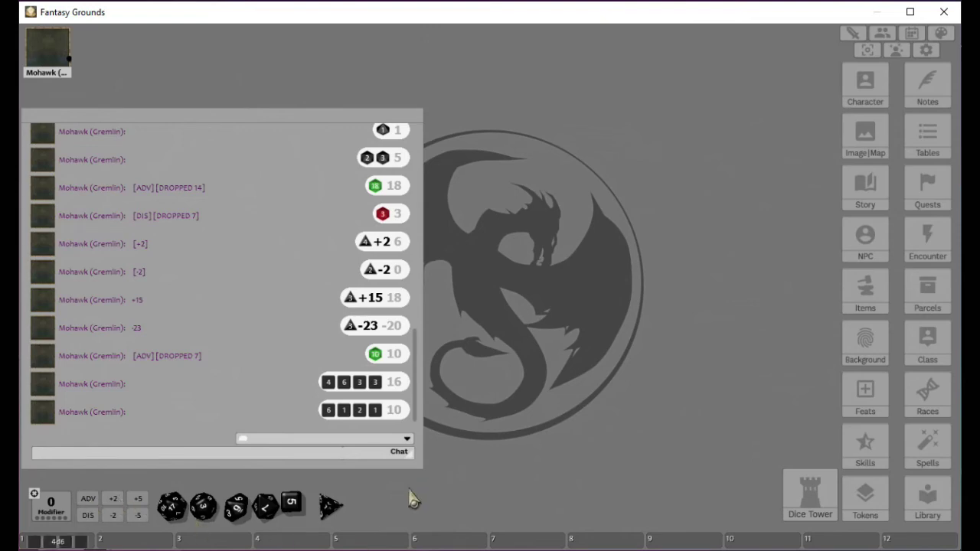
Roll the stored 4d6 group several times from hotkey slot 1
click(58, 541)
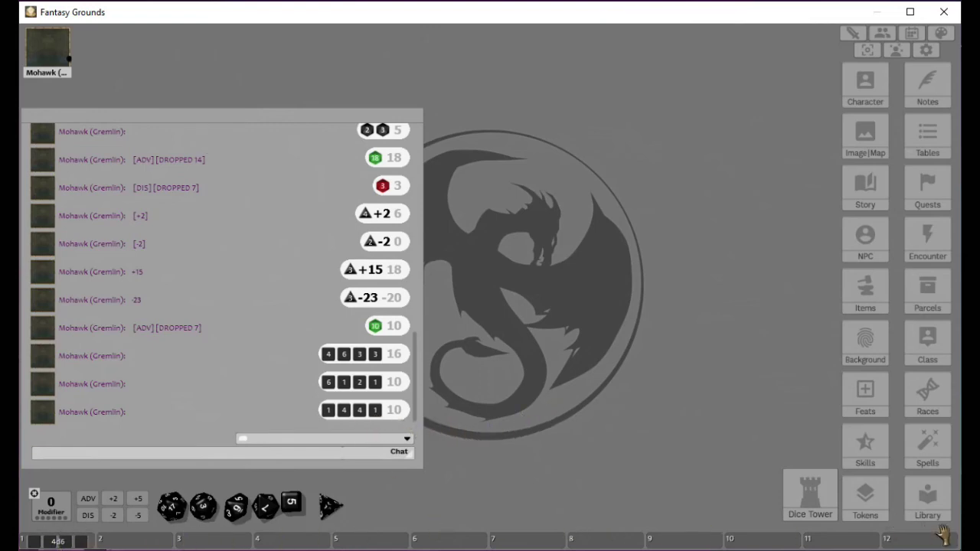
key(F1)
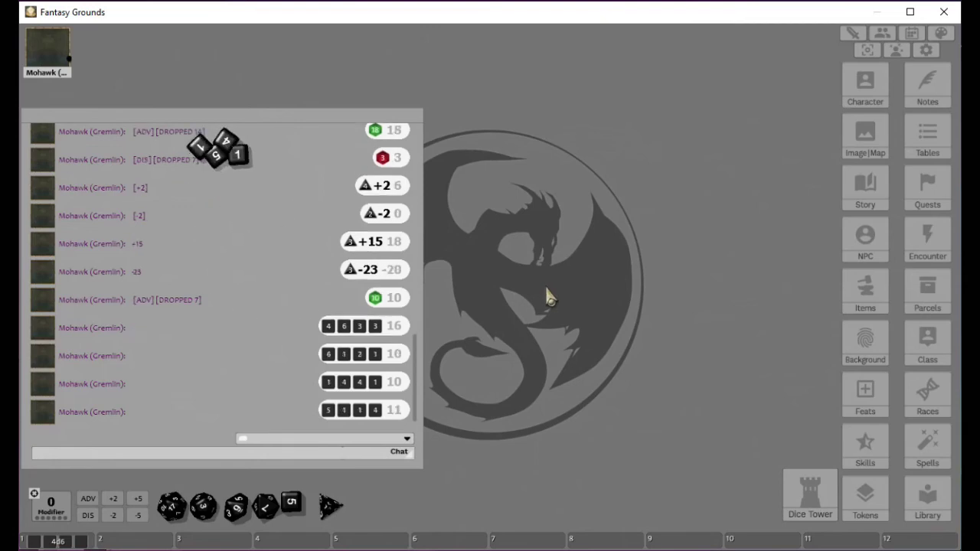
key(F1)
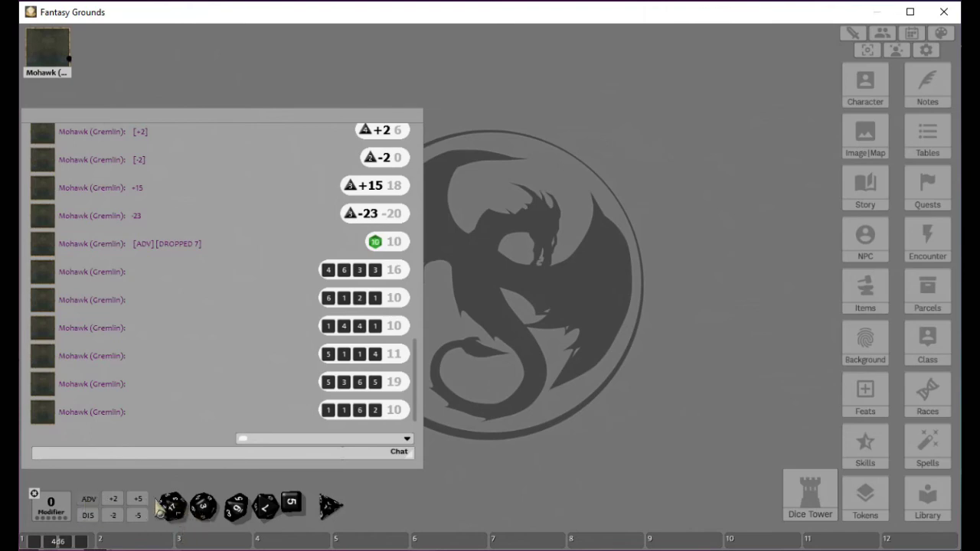
Store a single d20 in hotkey slot 2
drag(174, 508, 138, 542)
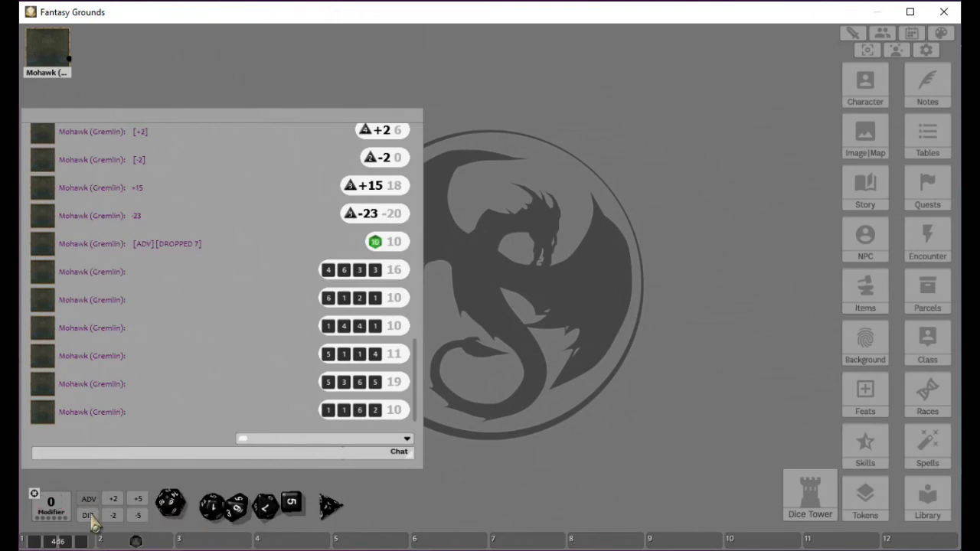
Store another d20 in hotkey slot 3 and roll the dice stored in slots 2 and 3
drag(186, 507, 218, 544)
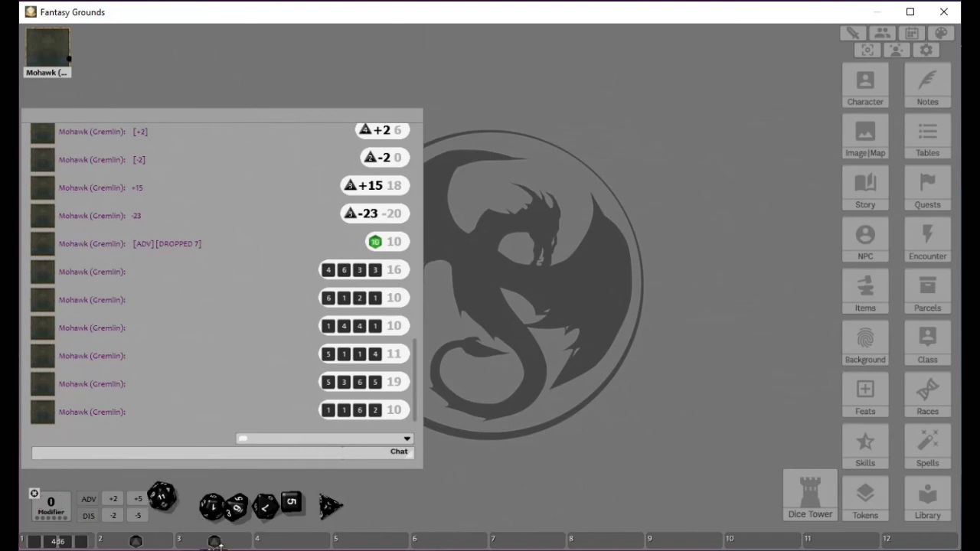
click(135, 542)
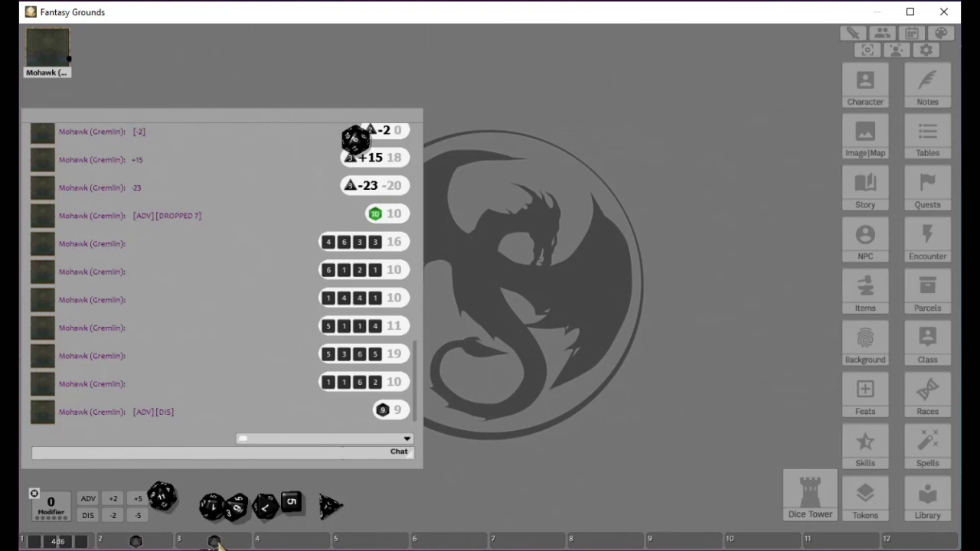
click(215, 542)
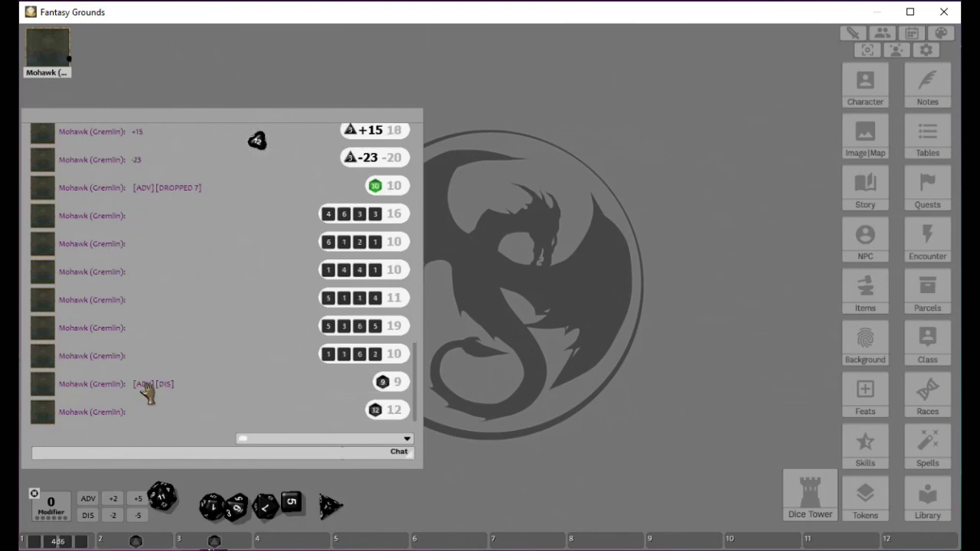
Clear the dice from hotkey slots 3 and 2
right_click(217, 541)
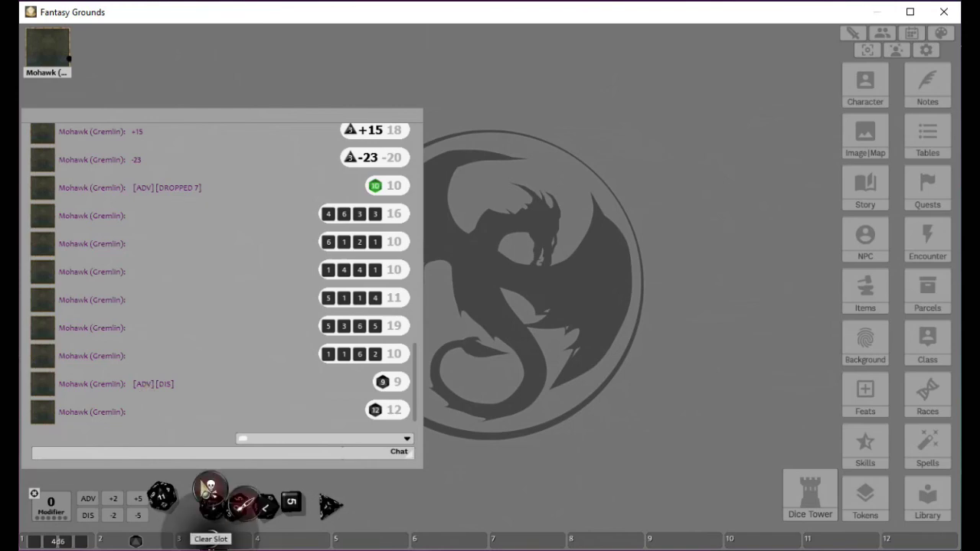
click(205, 487)
right_click(135, 541)
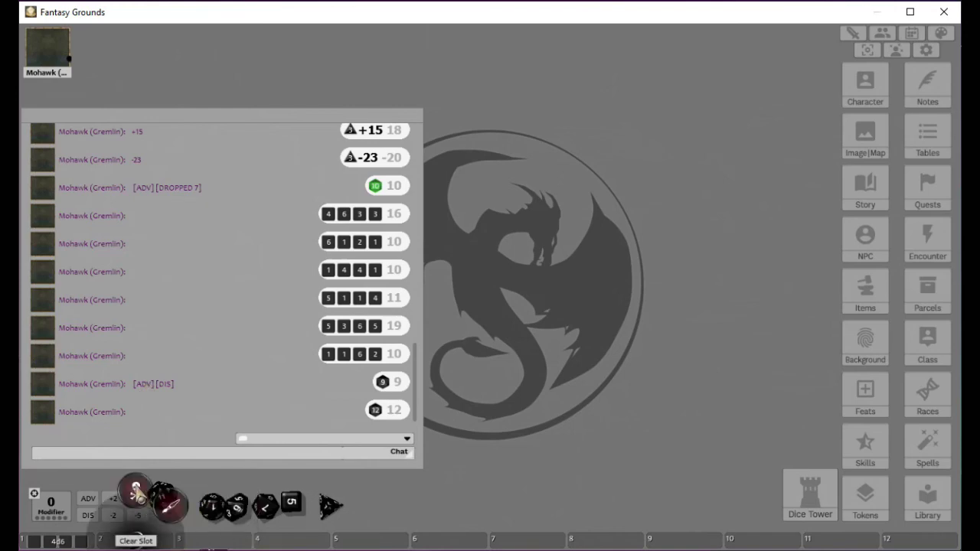
click(139, 492)
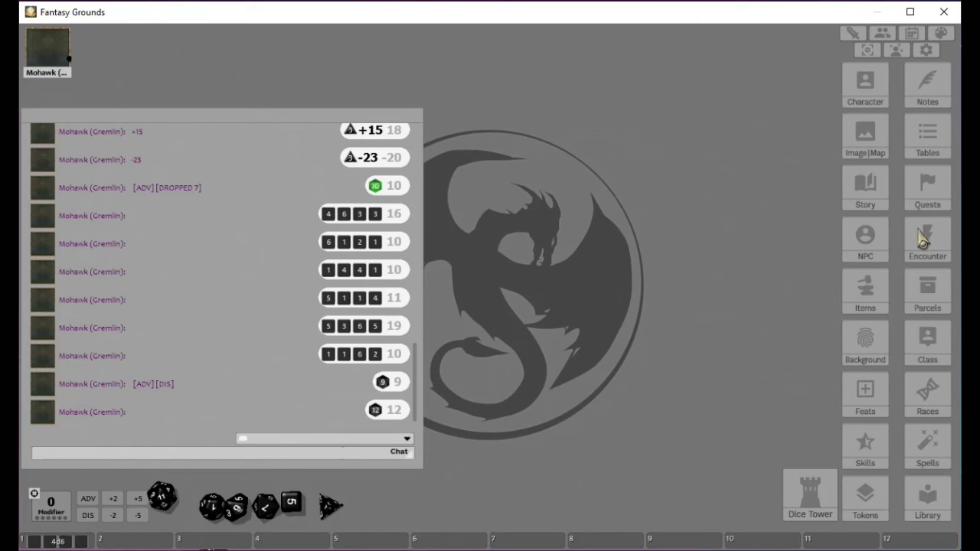
Search the images and maps for "map" and store map(43x55) in hotkey slot 3
click(866, 130)
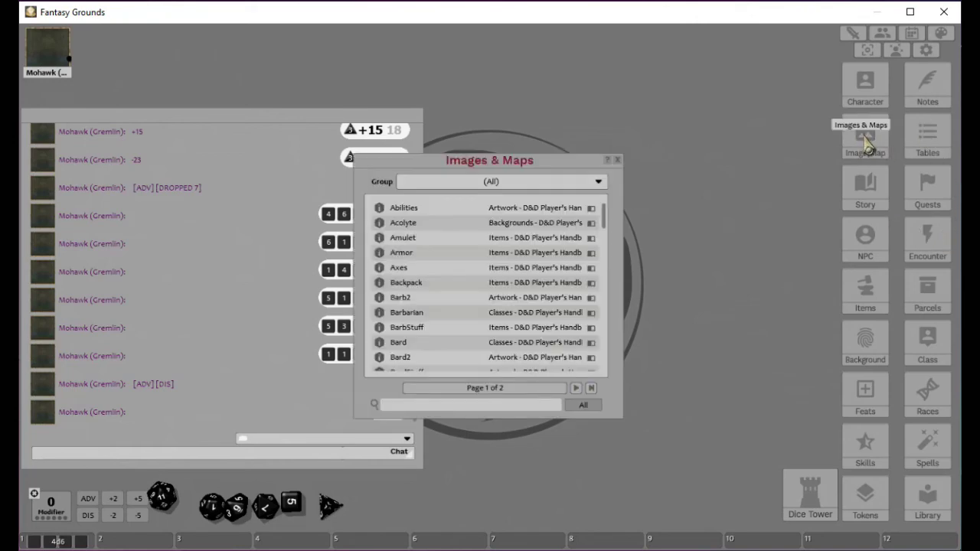
scroll(484, 222, down, 2)
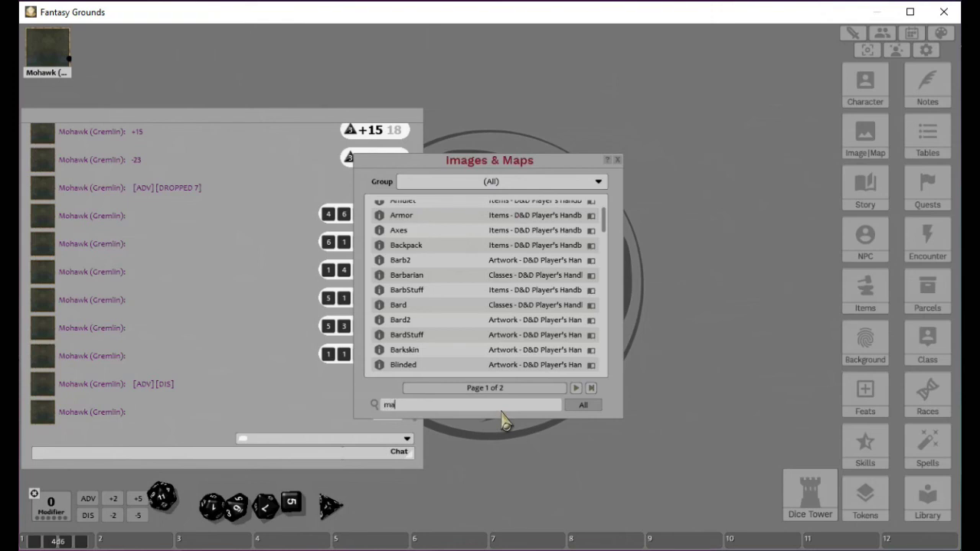
key(Return)
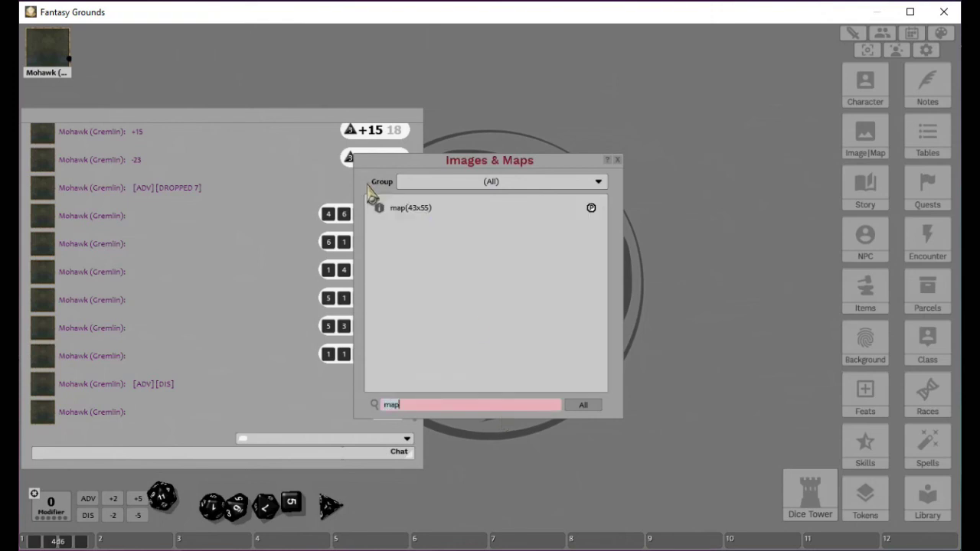
drag(381, 215, 121, 544)
click(378, 208)
click(795, 44)
drag(379, 213, 212, 539)
click(618, 160)
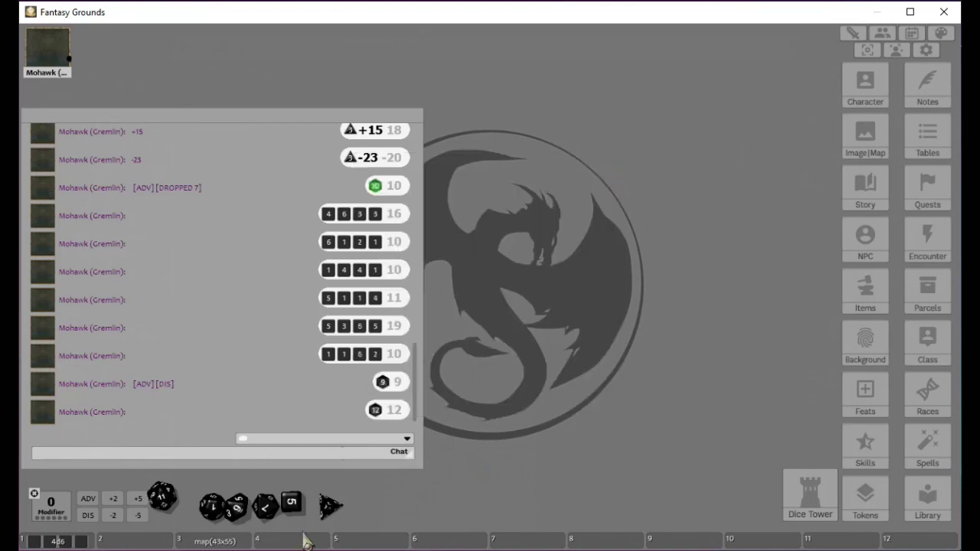
Open map(43x55) from hotkey slot 3, inspect it at different zoom levels and close it
click(215, 541)
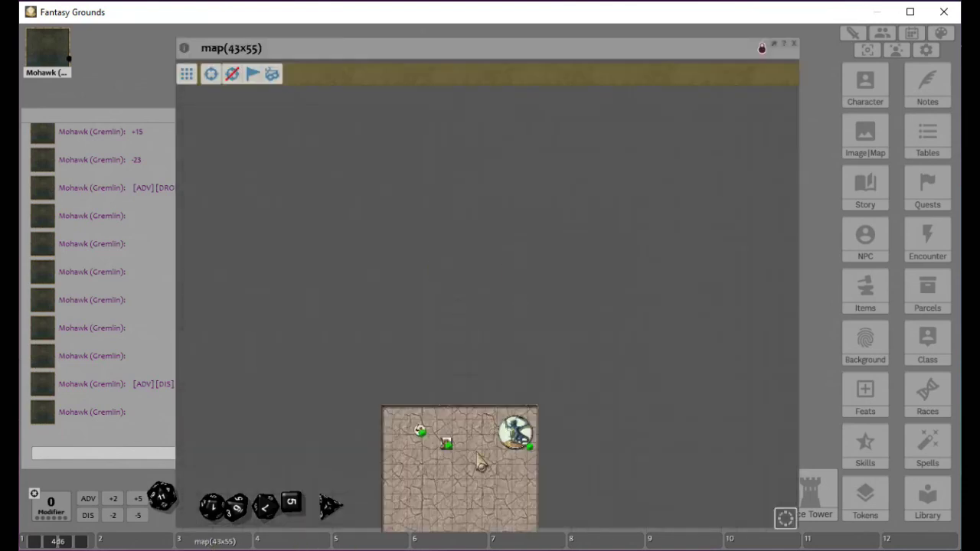
scroll(469, 462, up, 5)
scroll(470, 462, down, 5)
click(793, 43)
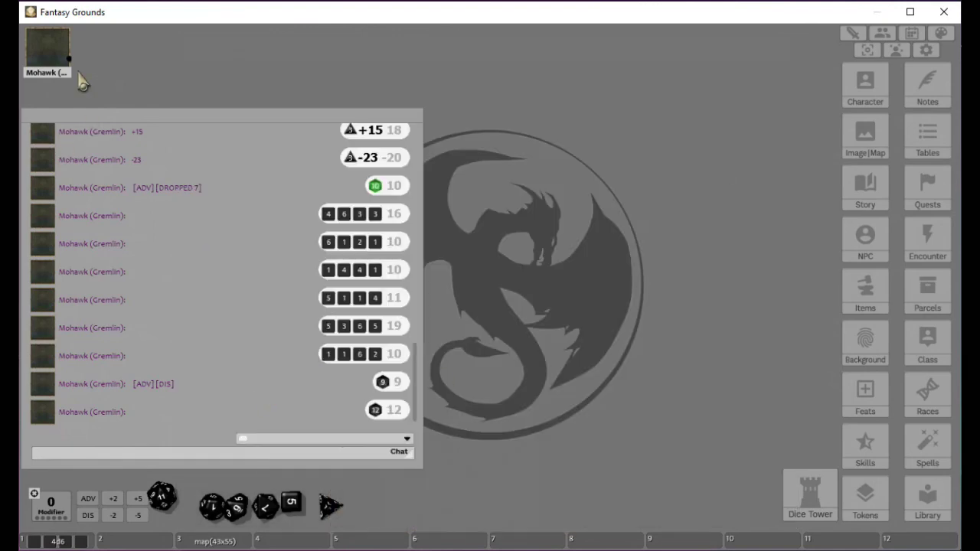
Browse the characters available in the character selection list and close the list
click(867, 84)
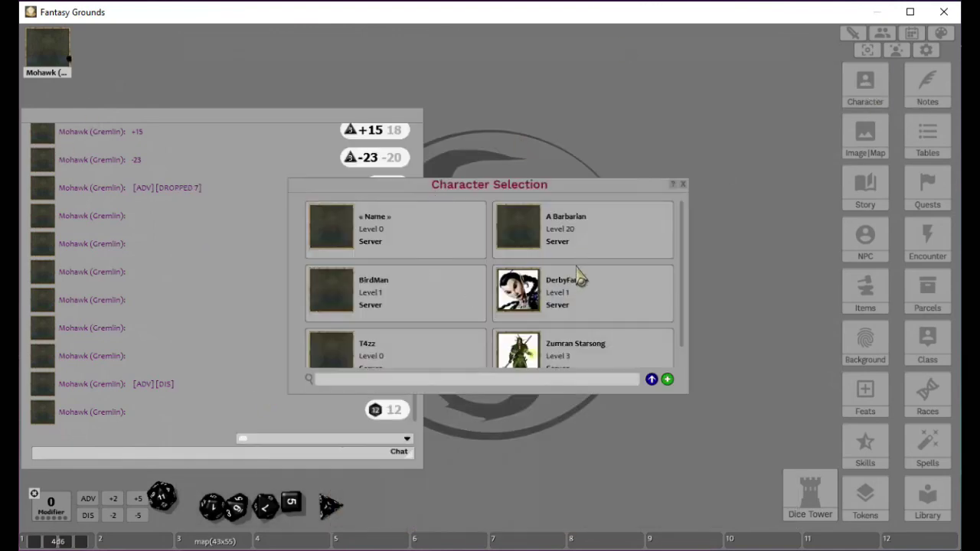
scroll(553, 246, down, 1)
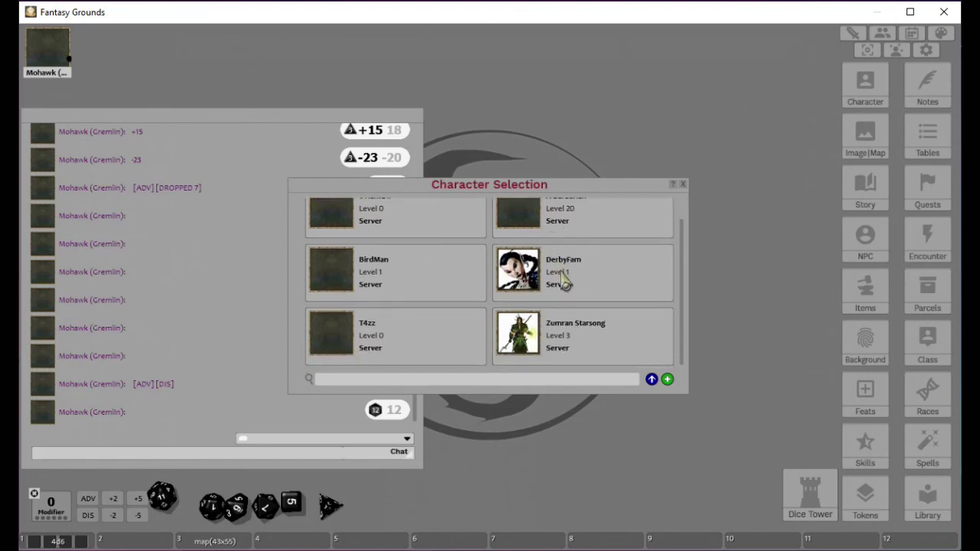
scroll(468, 342, up, 1)
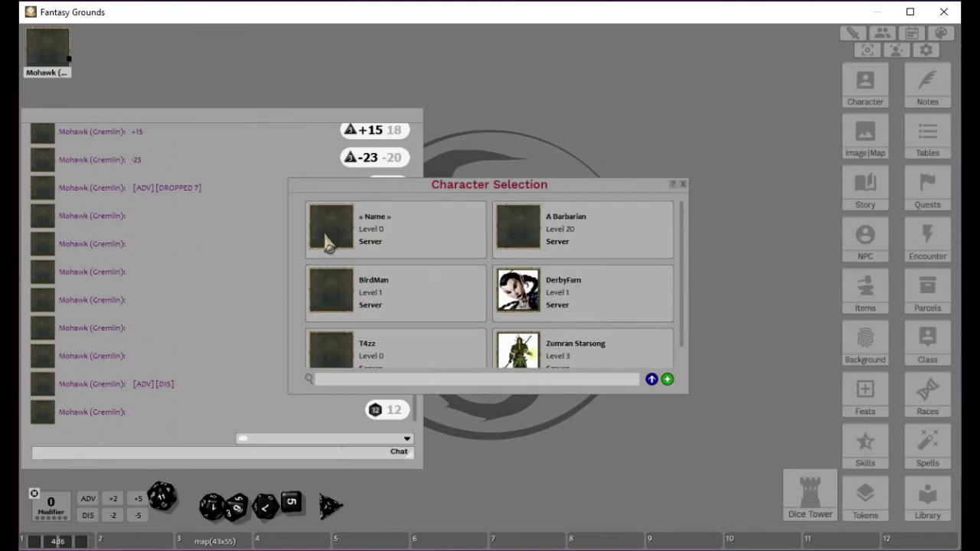
scroll(552, 290, down, 1)
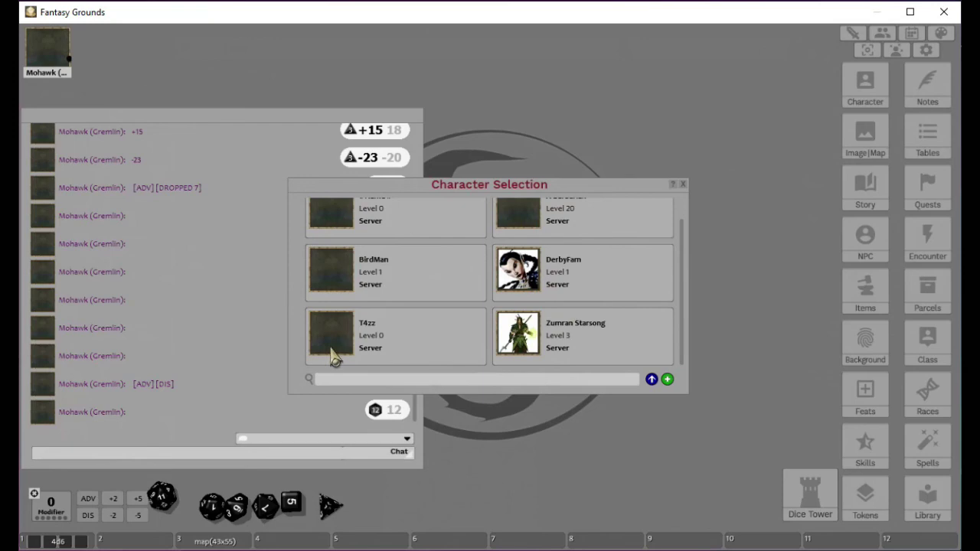
scroll(514, 326, up, 1)
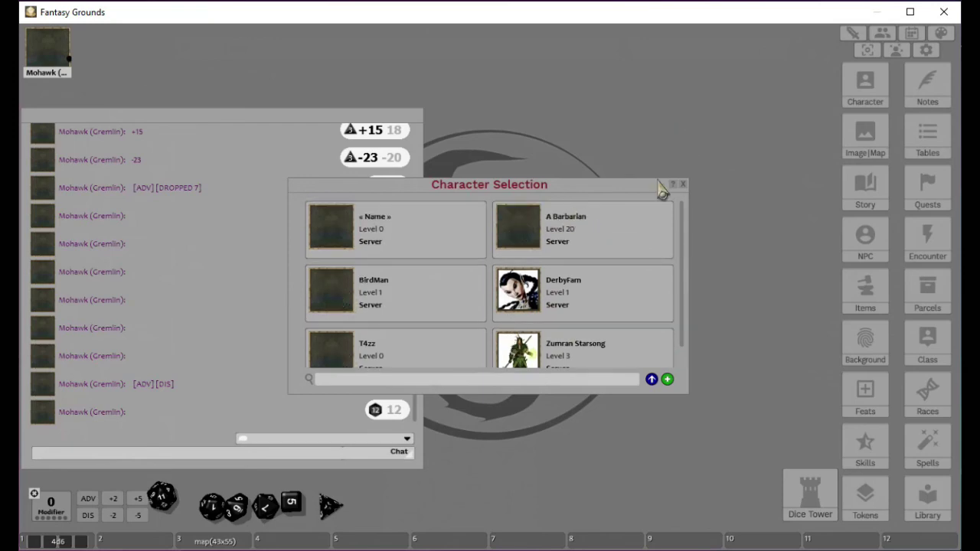
click(683, 186)
Store the Mohawk (Gremlin) character in hotkey slot 4, open its sheet from there and close it
drag(48, 53, 287, 547)
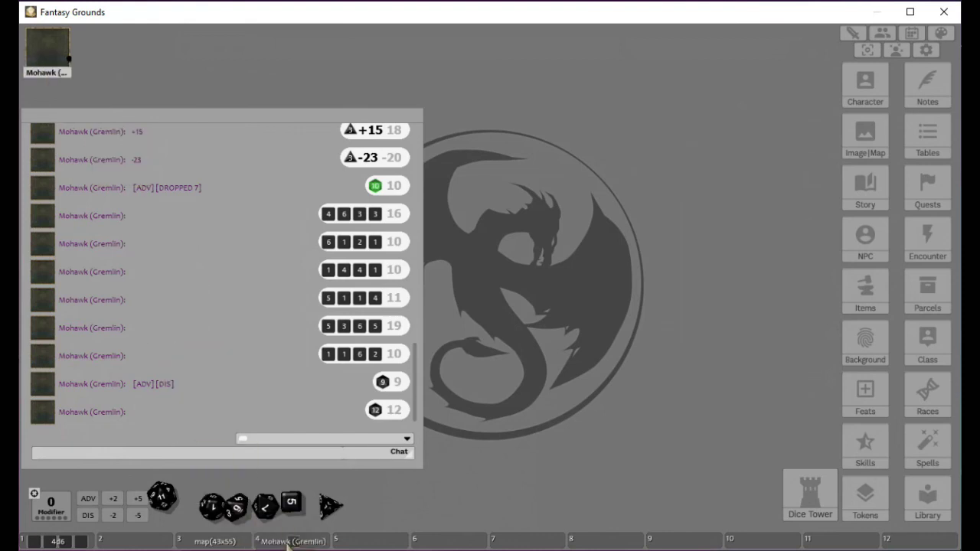
click(294, 541)
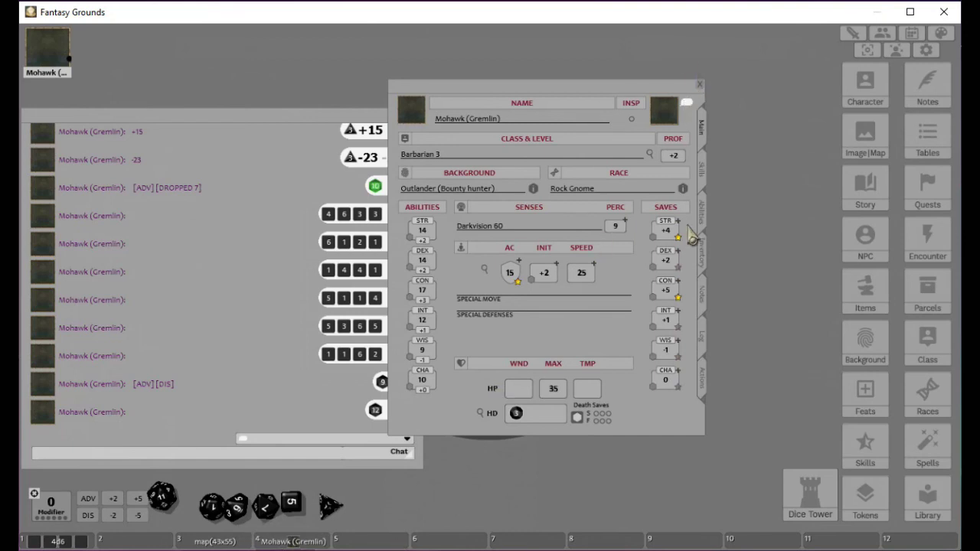
click(699, 84)
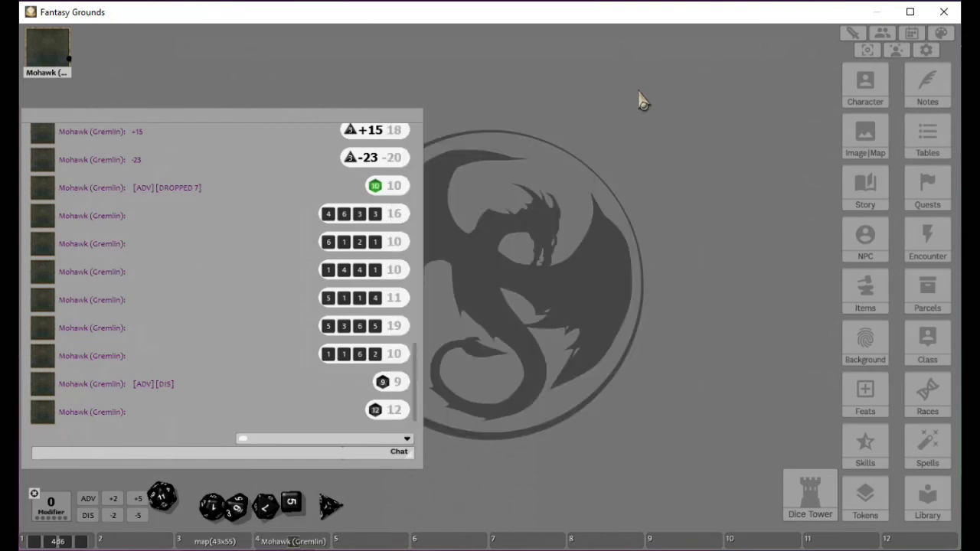
View the Story list and its group options, and close the list
click(867, 196)
click(592, 179)
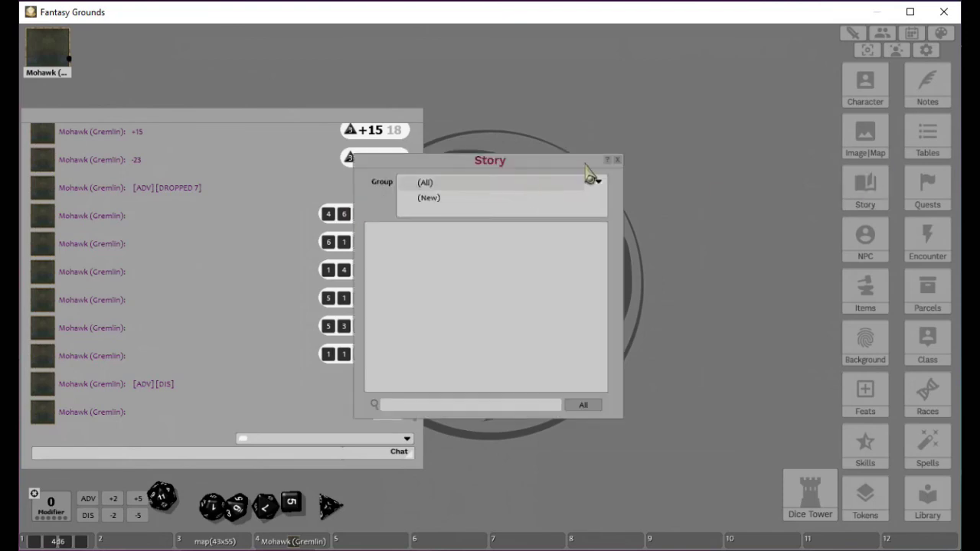
click(617, 160)
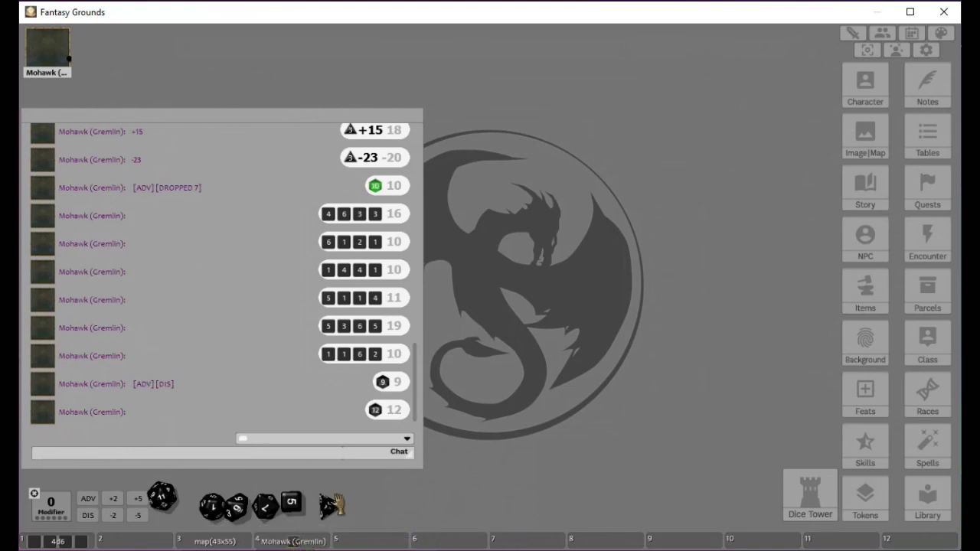
Clear the Mohawk (Gremlin) character from hotkey slot 4 and the map from slot 3
right_click(295, 539)
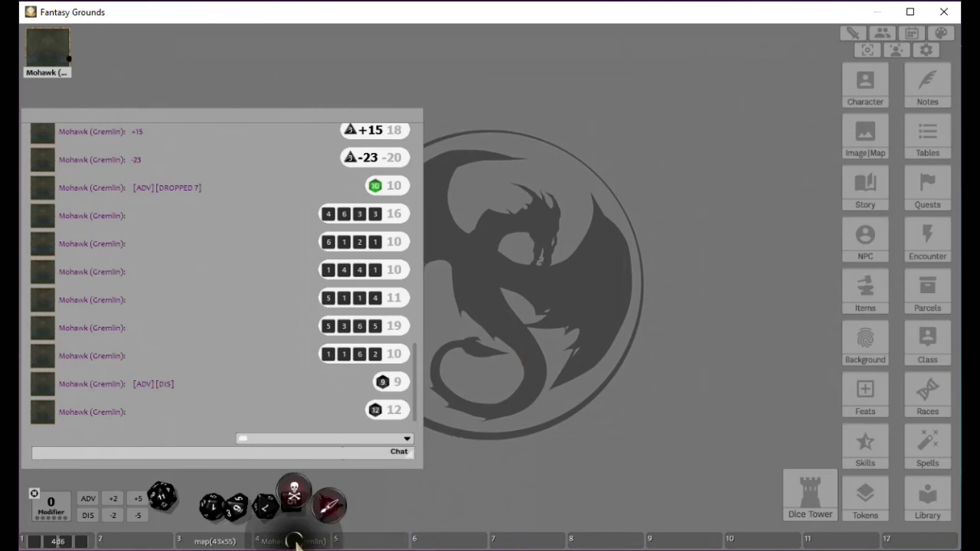
click(296, 499)
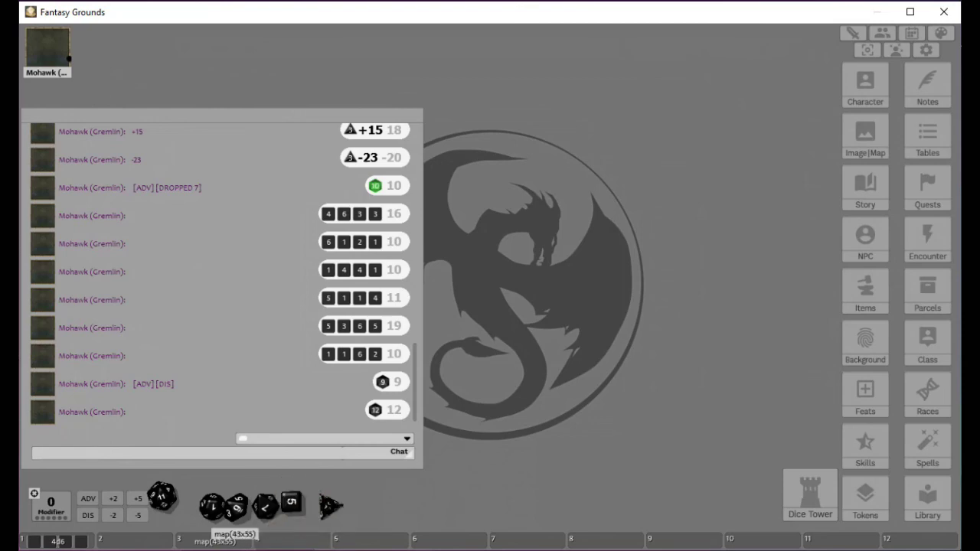
right_click(211, 539)
click(213, 498)
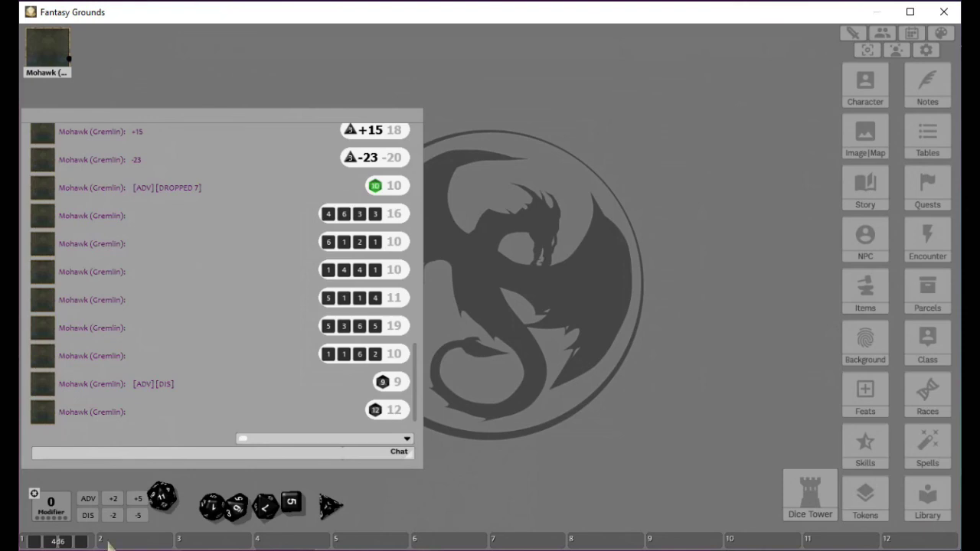
Examine the hotkey bar's alternate slot sets, including the C, SA, SC and CA sets
key(shift)
key(ctrl)
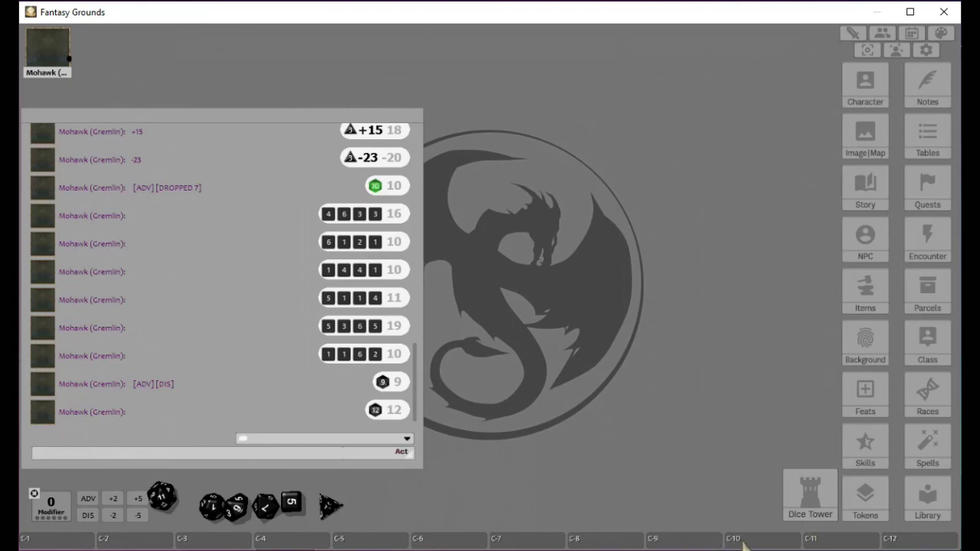
key(alt)
key(shift+alt)
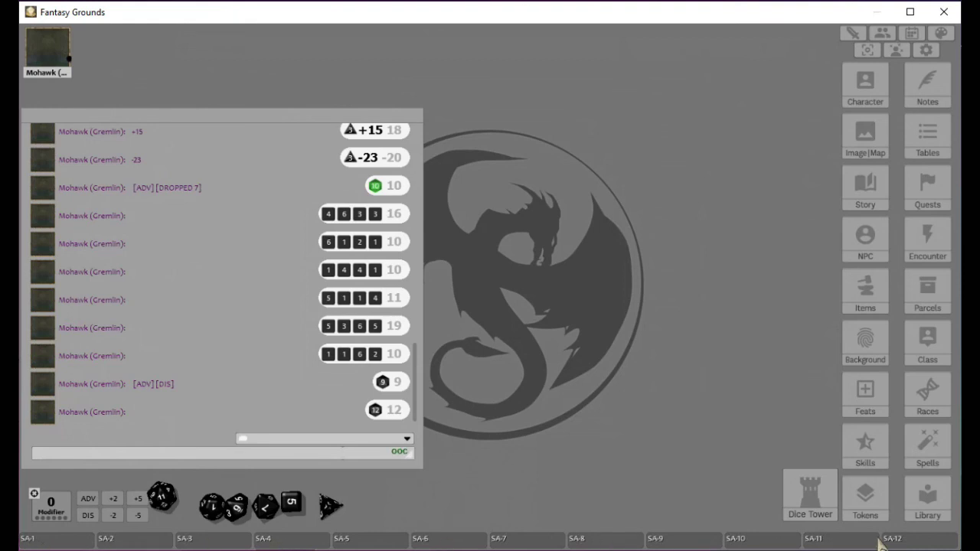
key(ctrl+shift)
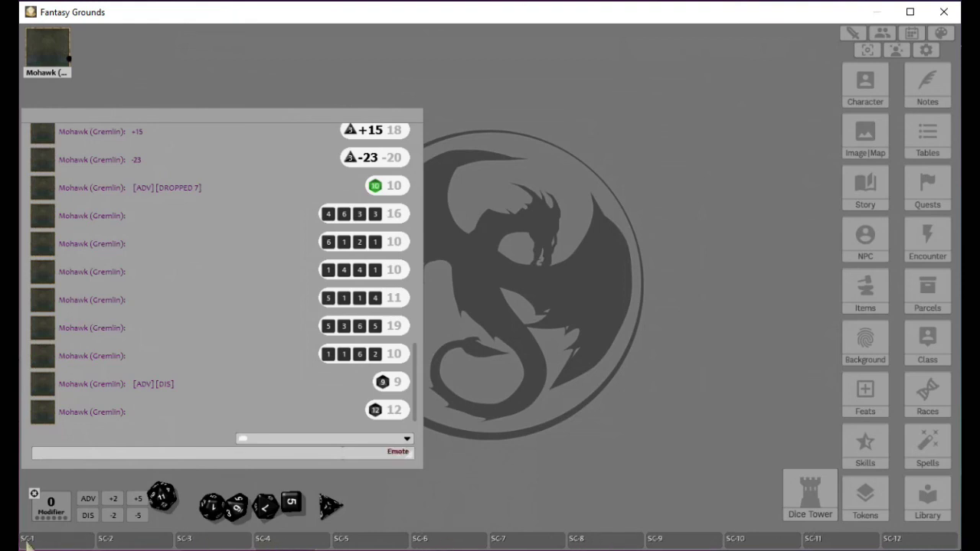
key(ctrl+alt)
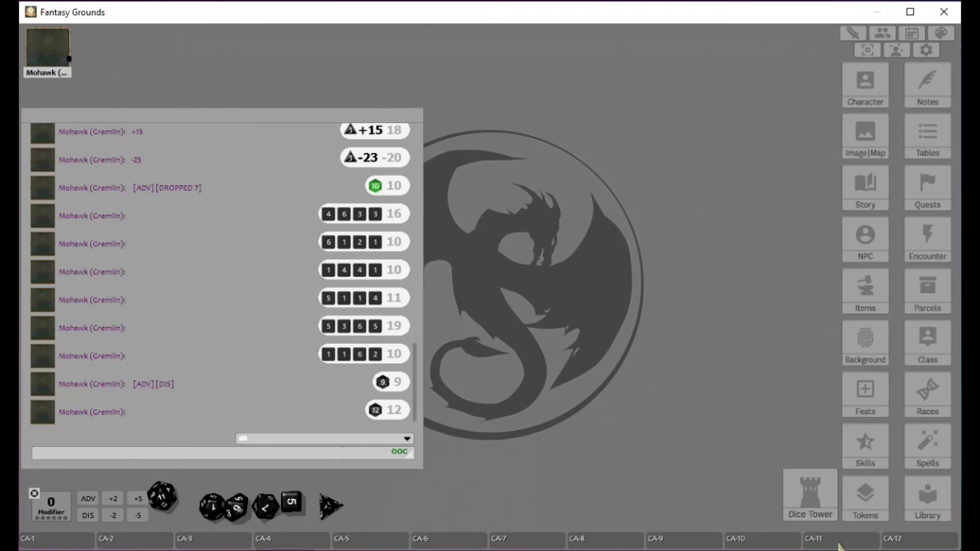
key(shift)
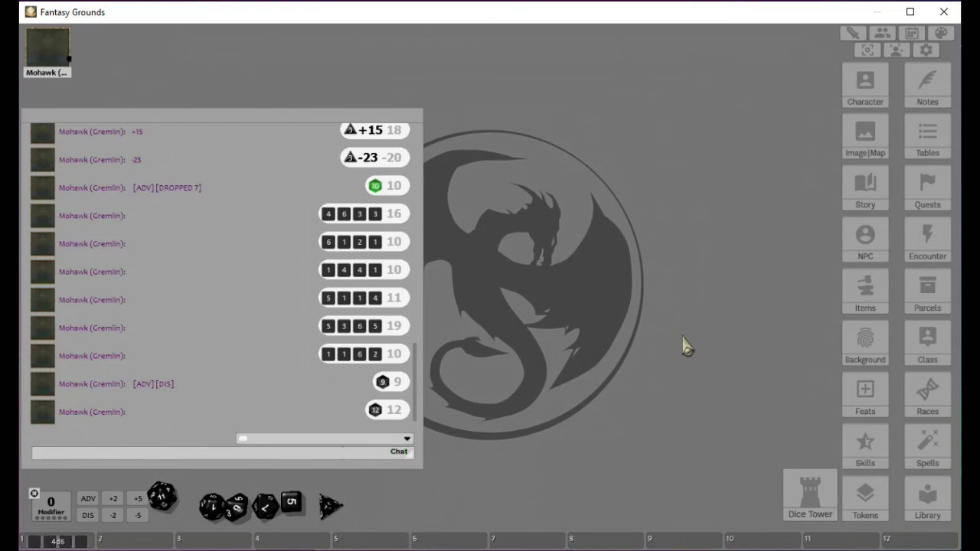
key(shift+ctrl+alt)
text(x)
key(BackSpace)
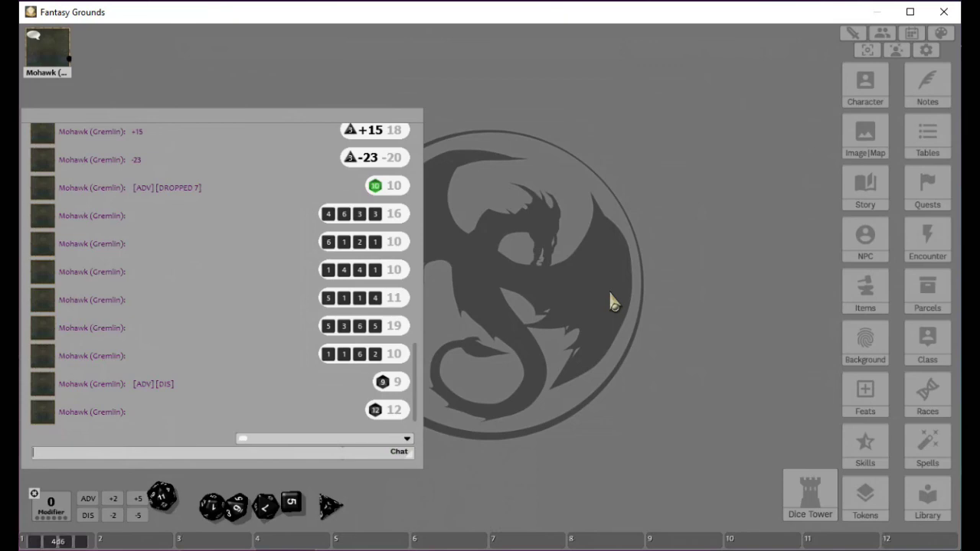
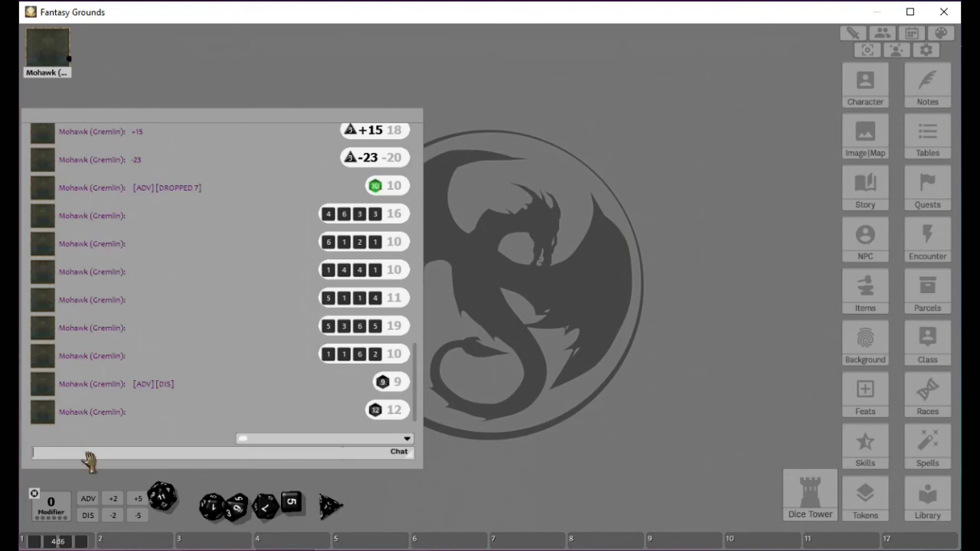
Try to clear the chat from the player window with the /clear command
text(/cl)
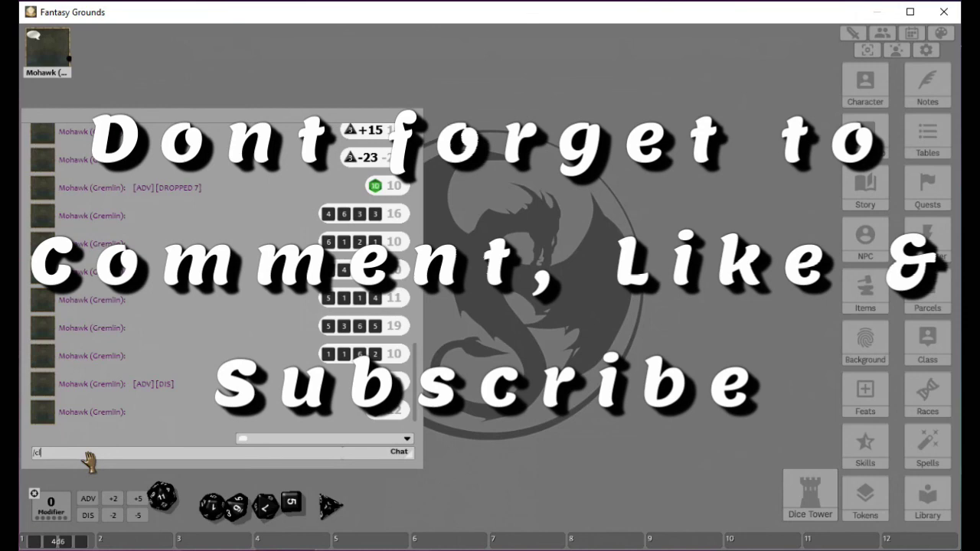
text(ear)
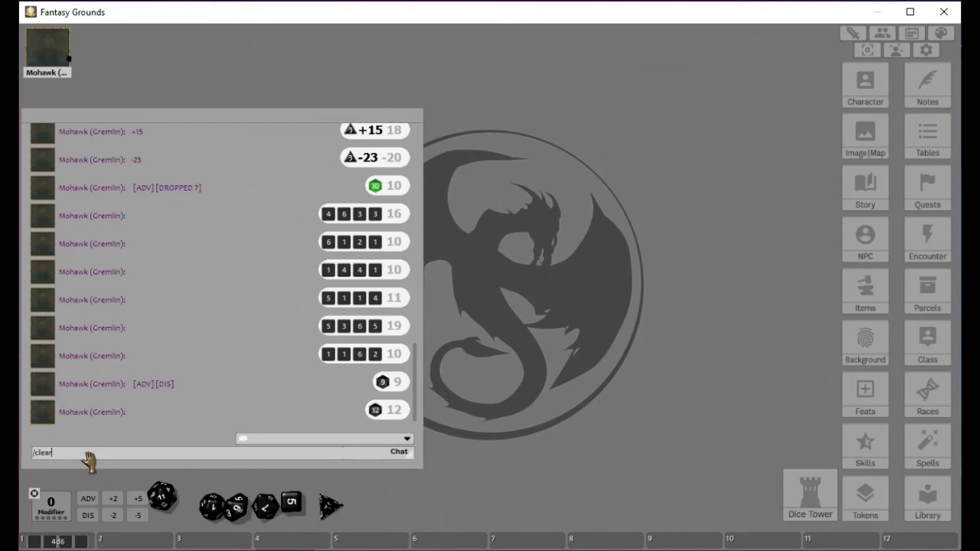
key(Return)
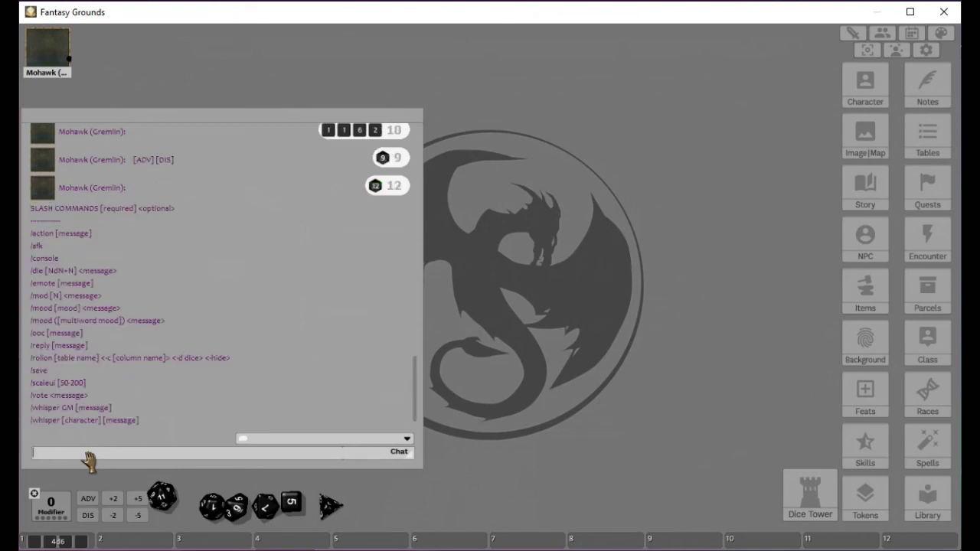
scroll(165, 320, up, 2)
scroll(165, 319, down, 2)
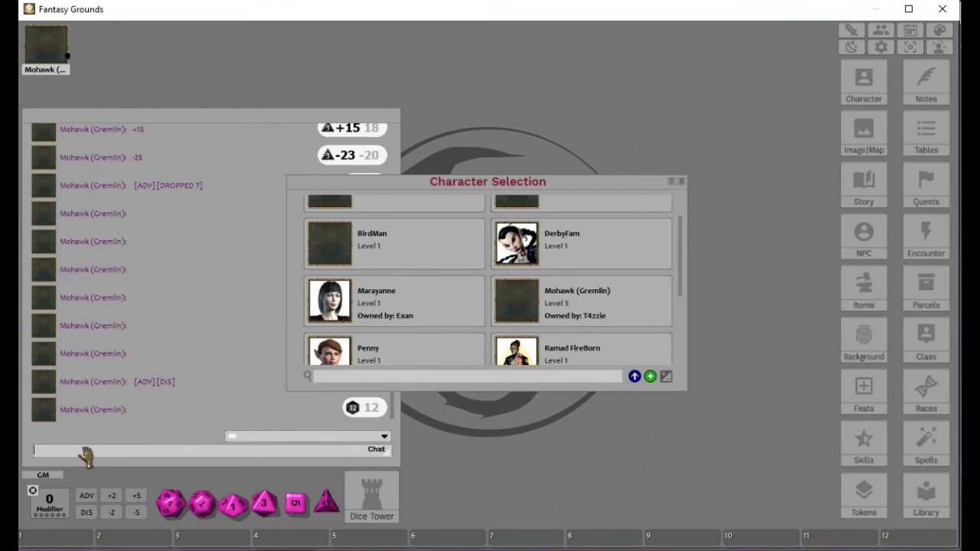
Switch to the GM's Fantasy Grounds window, clear the chat there with /clear and move that window out of the way
text(/clear)
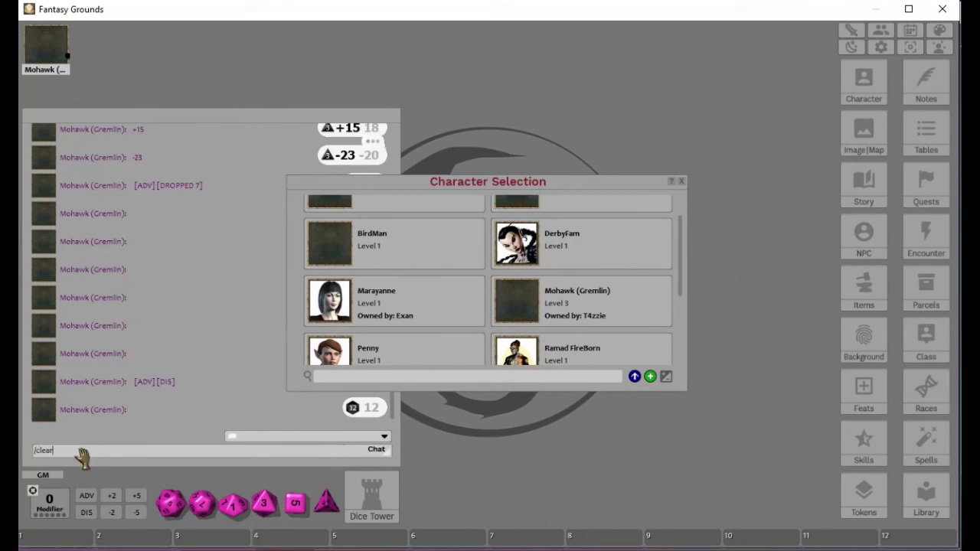
key(Return)
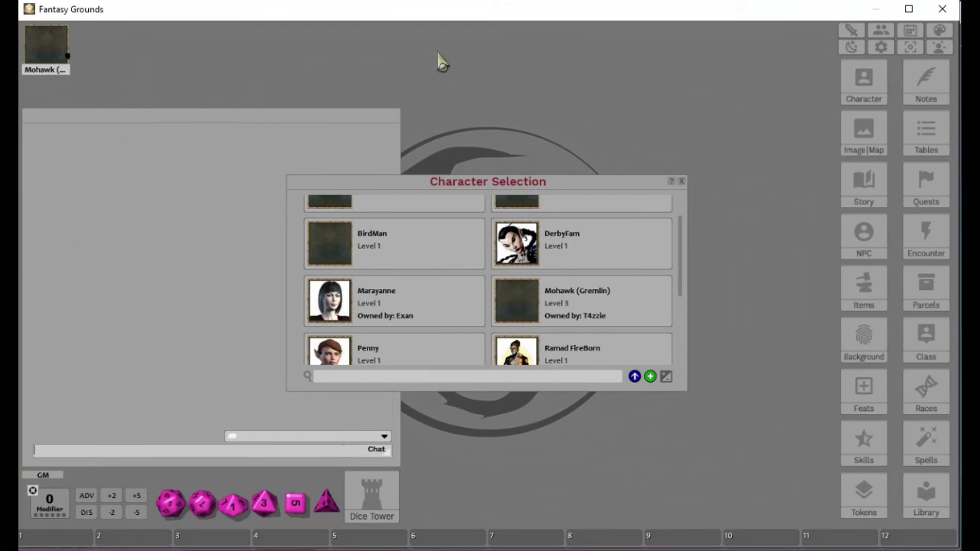
drag(407, 8, 930, 550)
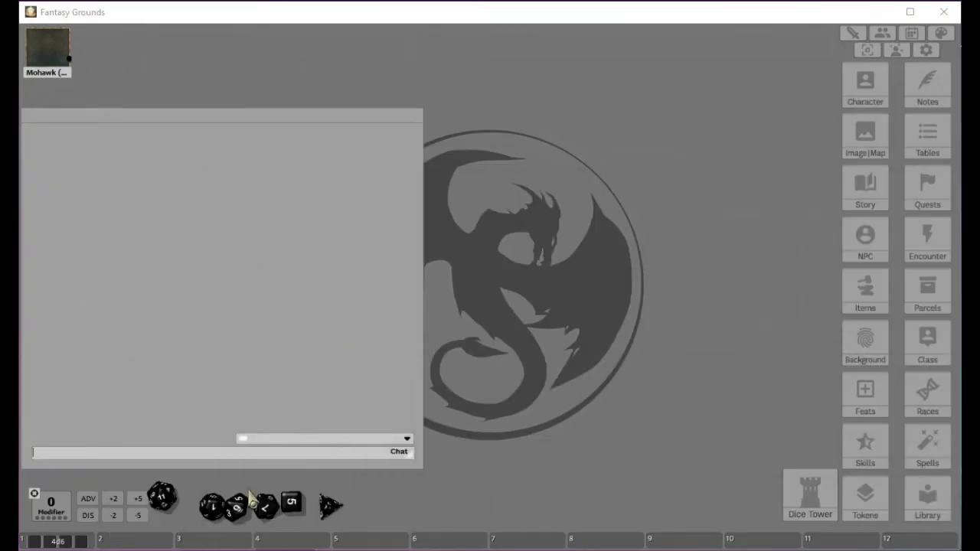
Reset the dice to their default positions beside the modifier box in the player window
right_click(427, 490)
click(377, 488)
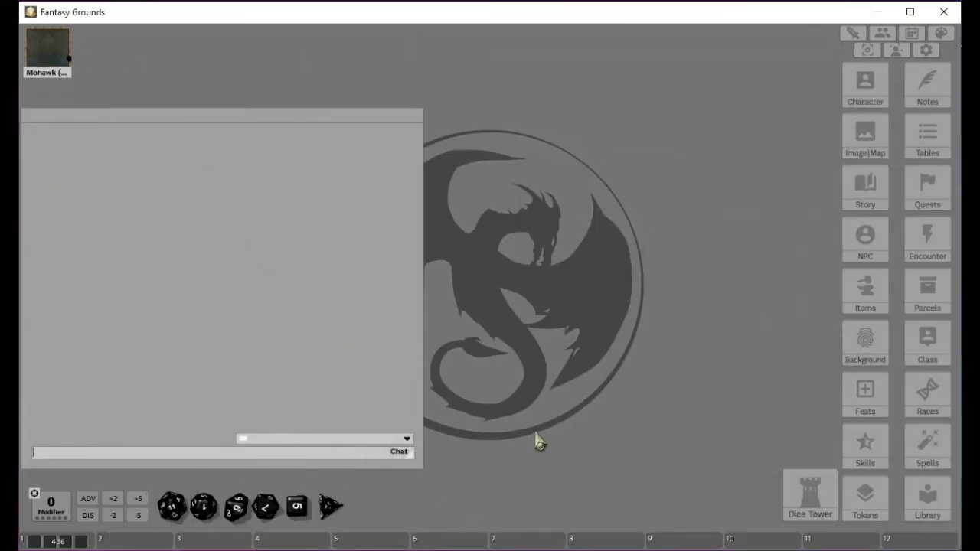